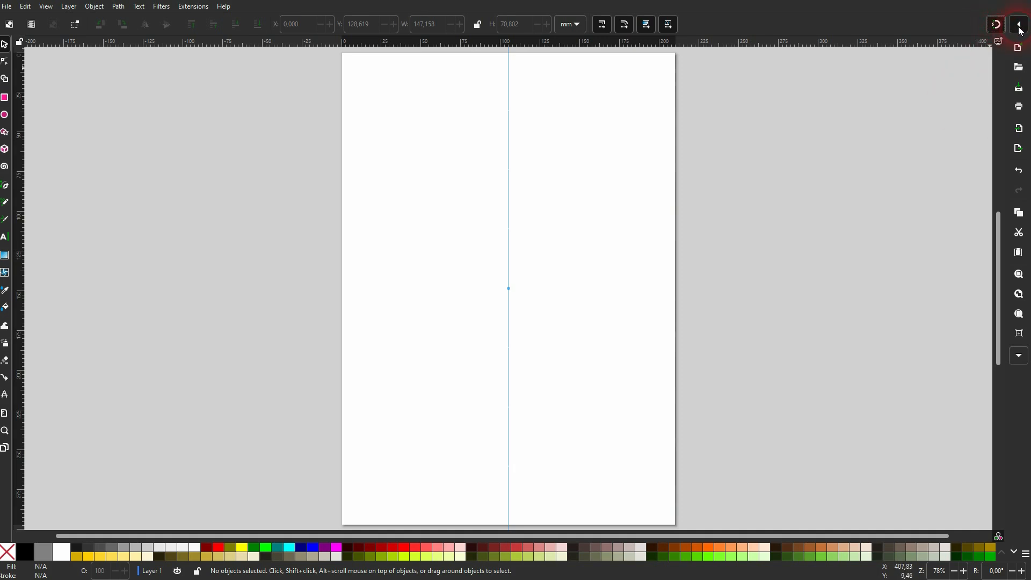
click(1020, 28)
click(782, 204)
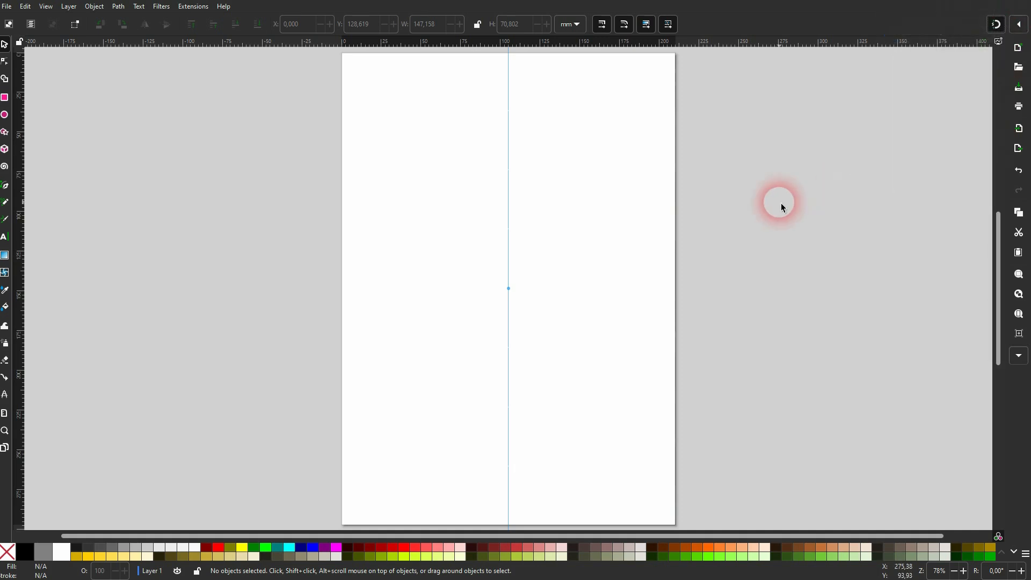
- Draw a sharp-cornered rectangle about 87 by 62 mm on the lower half of the page, centred on the vertical guide
click(6, 101)
drag(413, 285, 552, 383)
shift+click(553, 285)
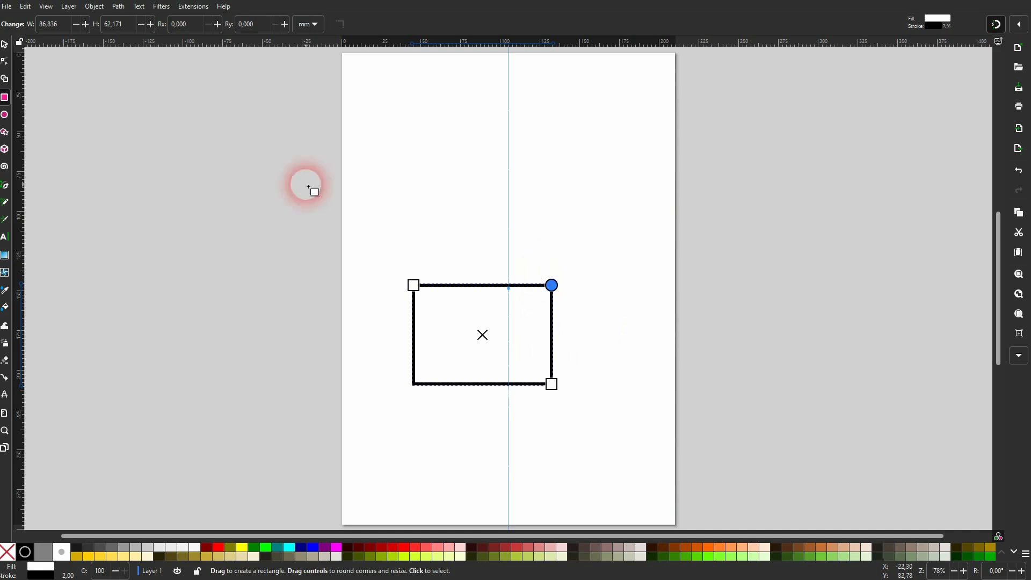
click(5, 45)
drag(443, 290, 473, 295)
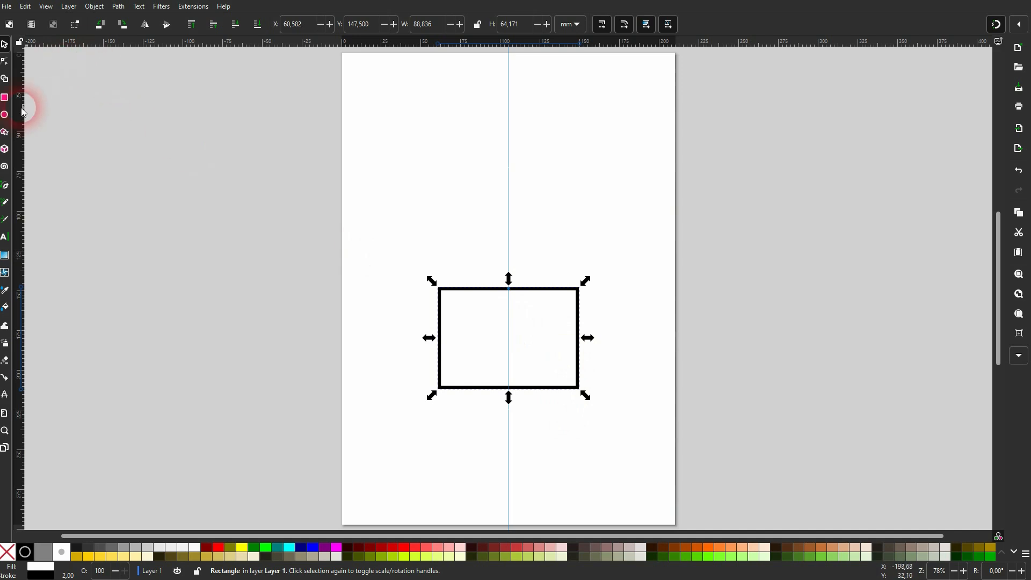
- Round the rectangle's corners to a radius of about 7 mm
click(6, 99)
scroll(583, 349, up, 2)
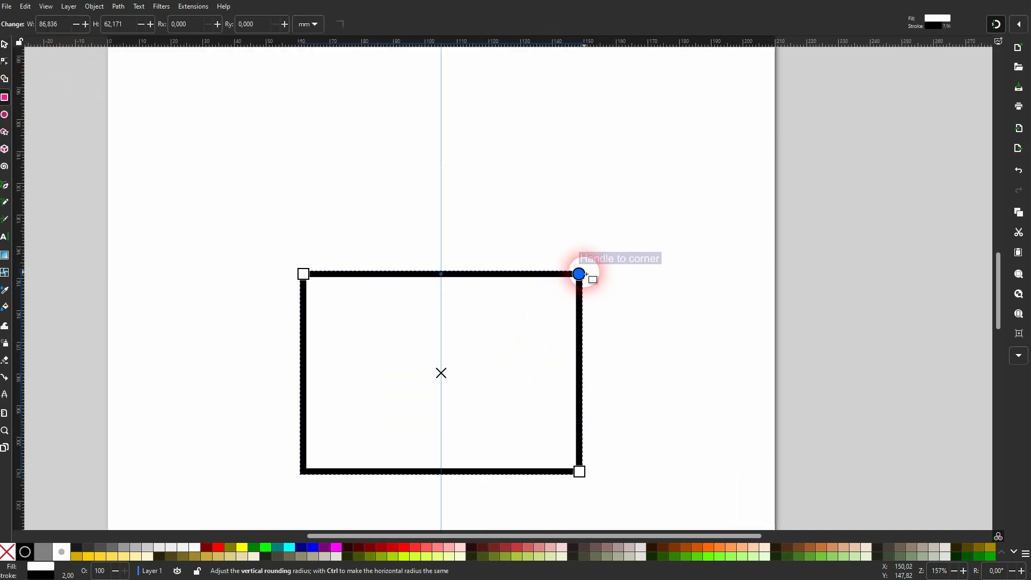
drag(579, 274, 590, 297)
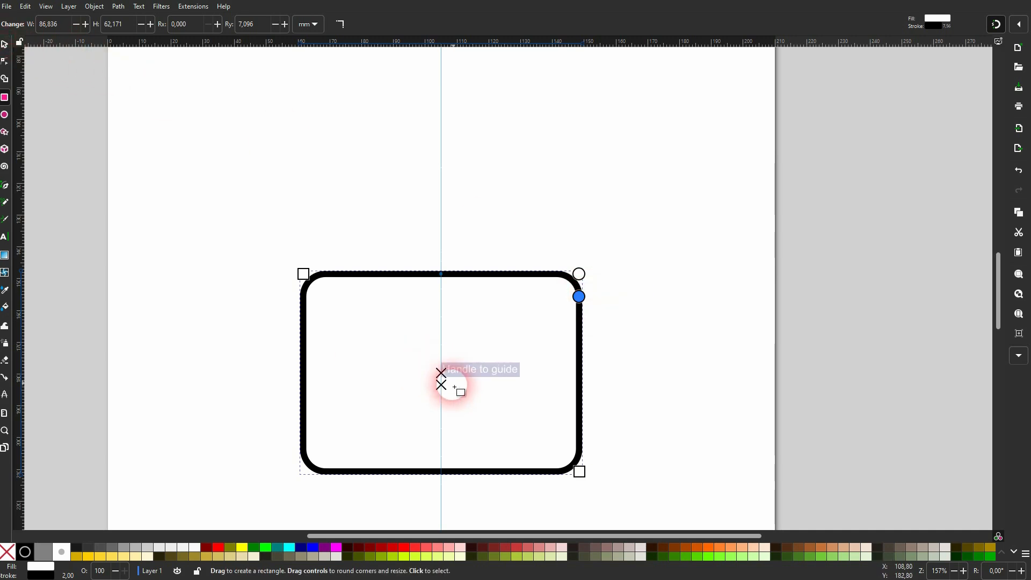
click(6, 46)
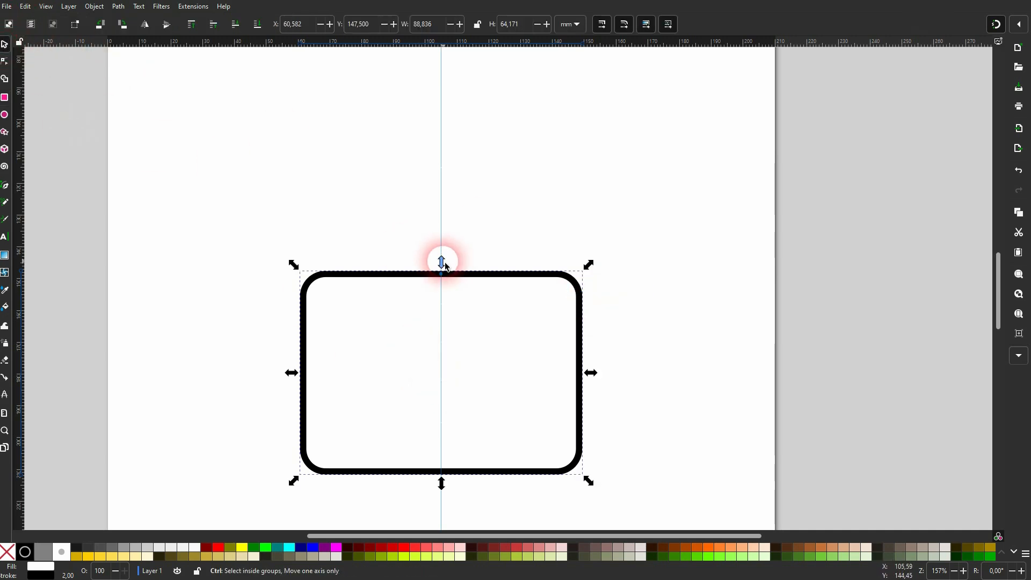
- Shorten the rounded rectangle from its lower edge to a height of about 59.4 mm, keeping its upper edge in place
scroll(443, 263, down, 2)
click(527, 404)
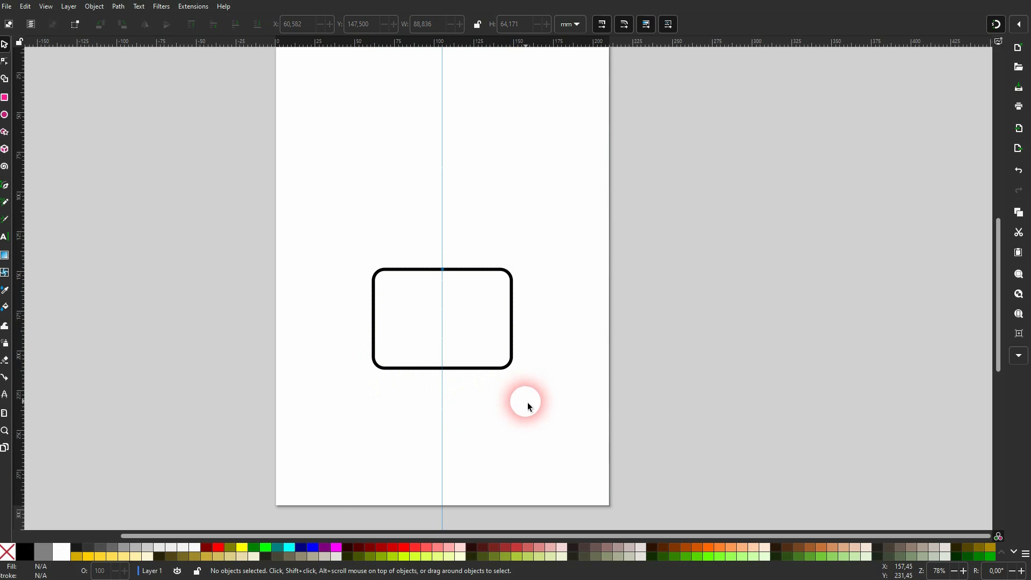
click(476, 369)
drag(450, 376, 443, 368)
click(494, 385)
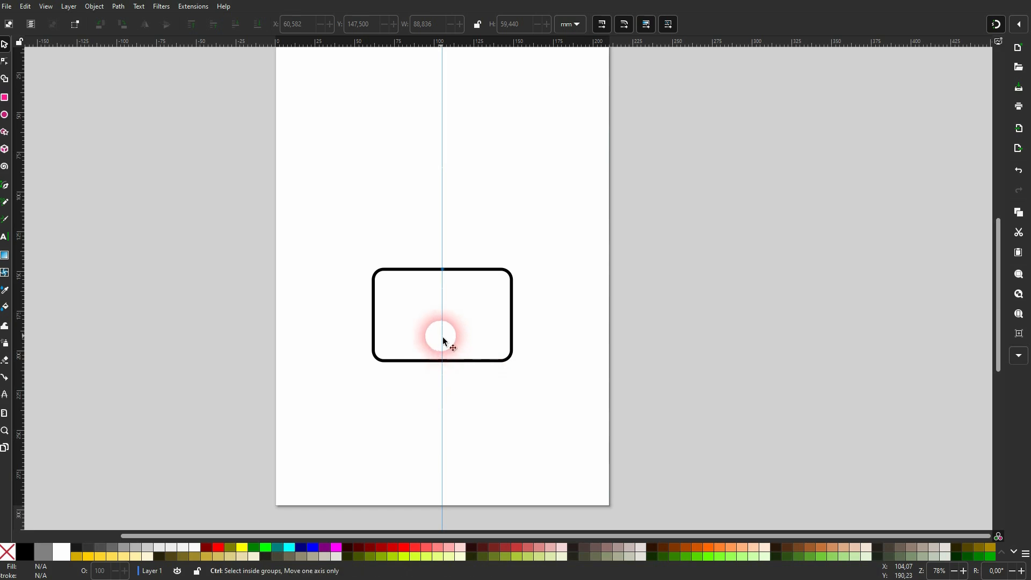
- Fill the rounded rectangle with white and give it a black outline
scroll(443, 337, up, 1)
scroll(514, 340, up, 1)
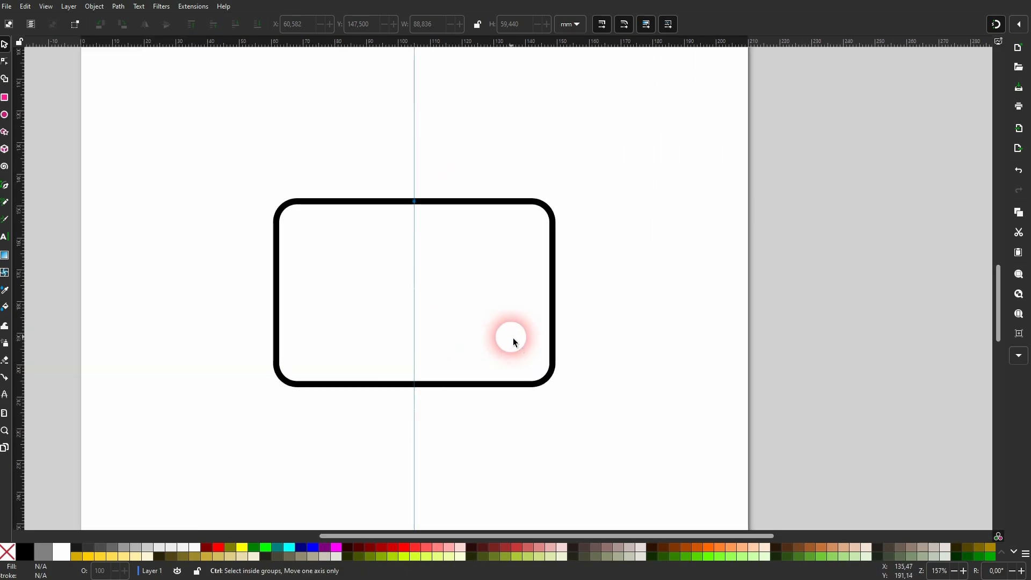
click(555, 292)
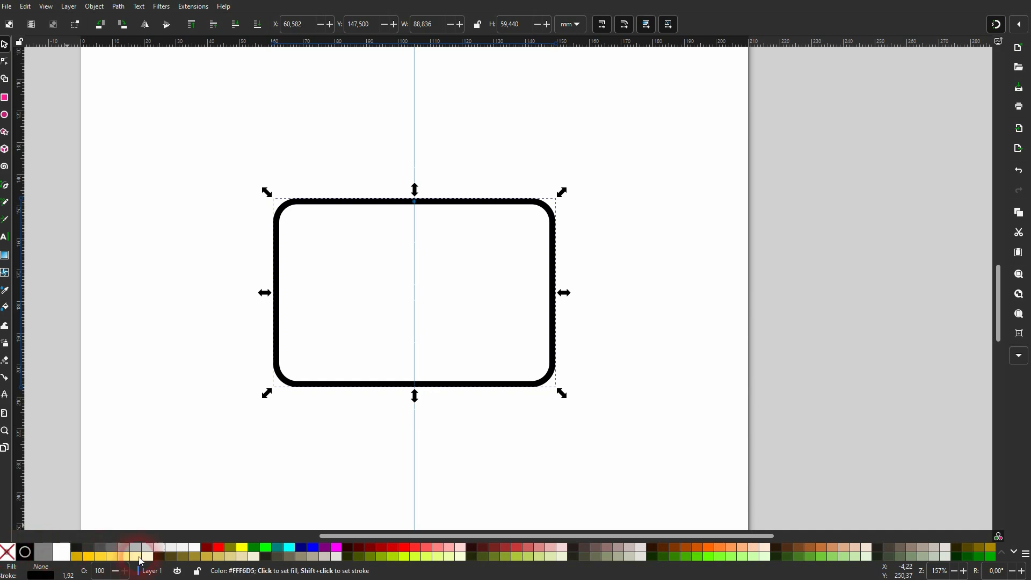
click(218, 547)
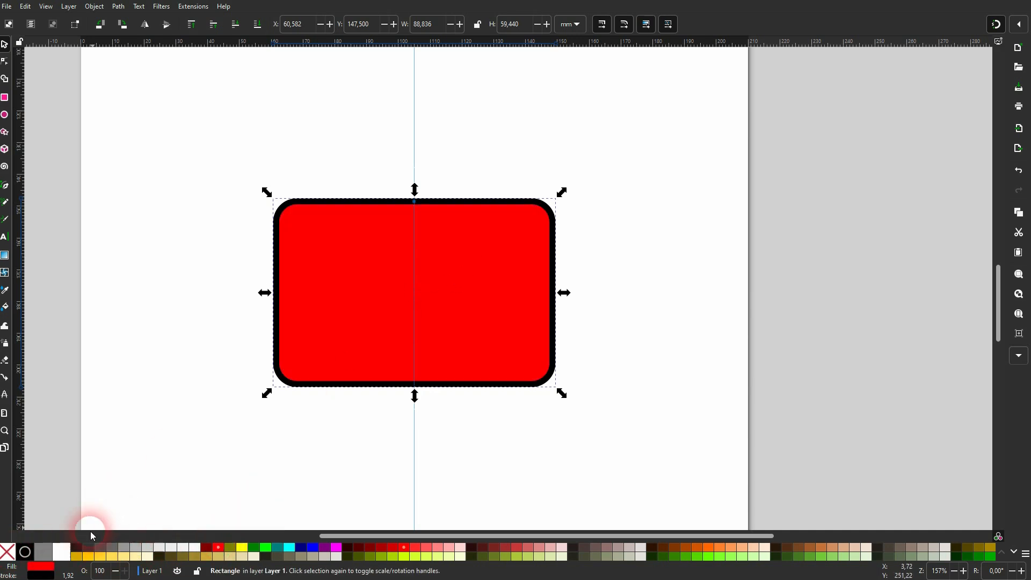
click(62, 552)
shift+click(9, 554)
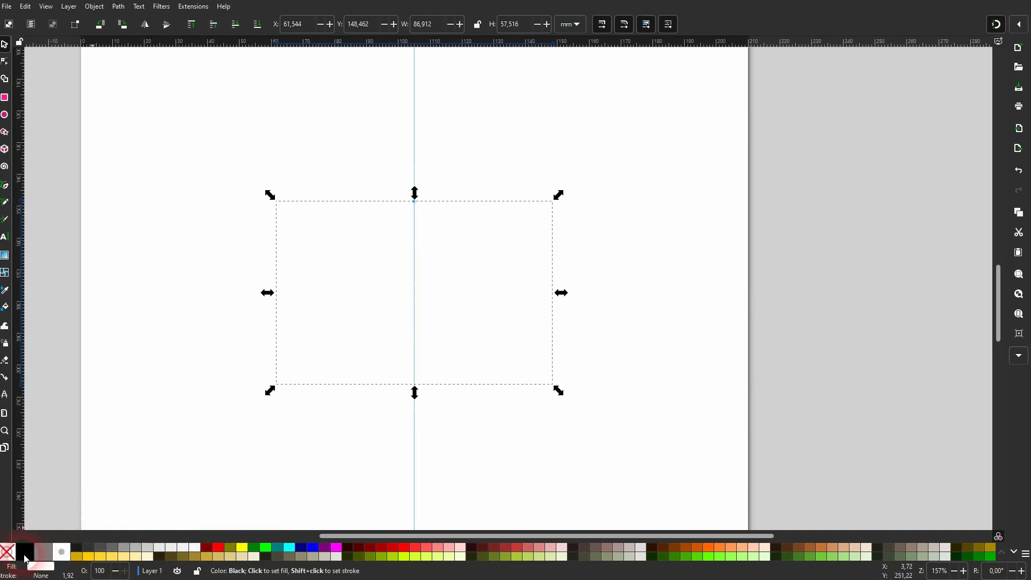
shift+click(25, 552)
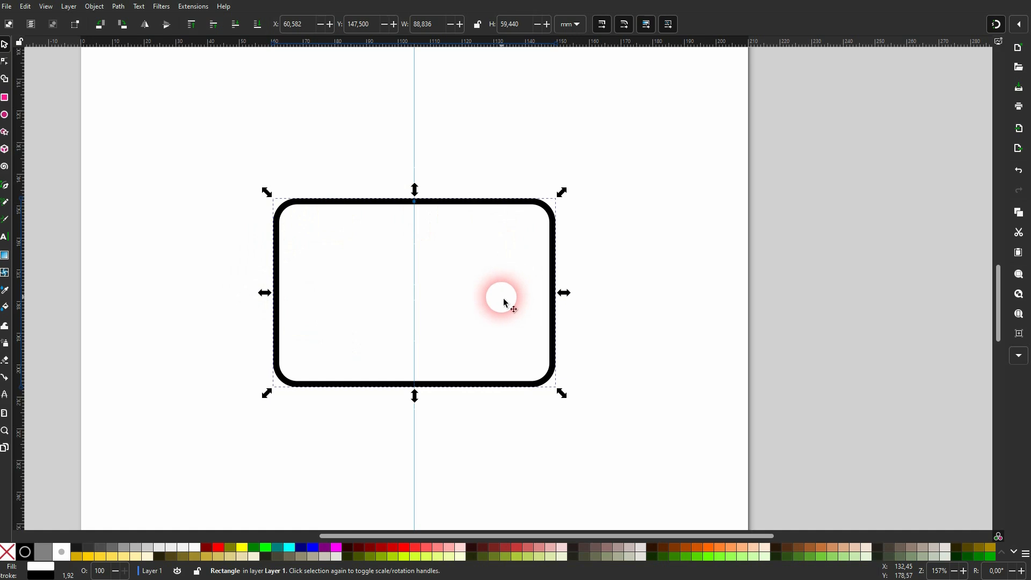
click(672, 235)
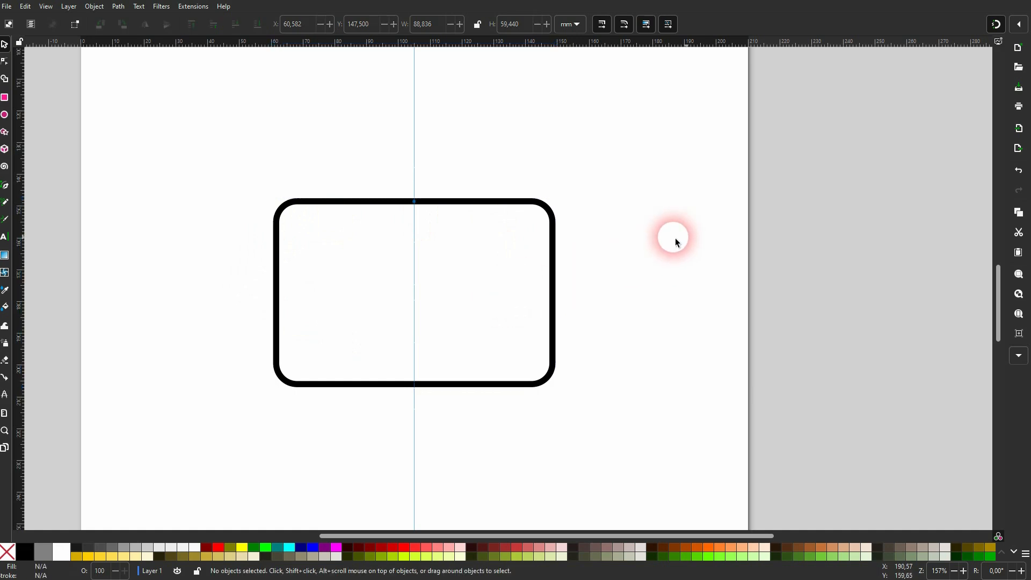
- Draw a horizontal line about 27.5 mm wide in the upper part of the rectangle, centred on the vertical guide
click(5, 186)
click(382, 250)
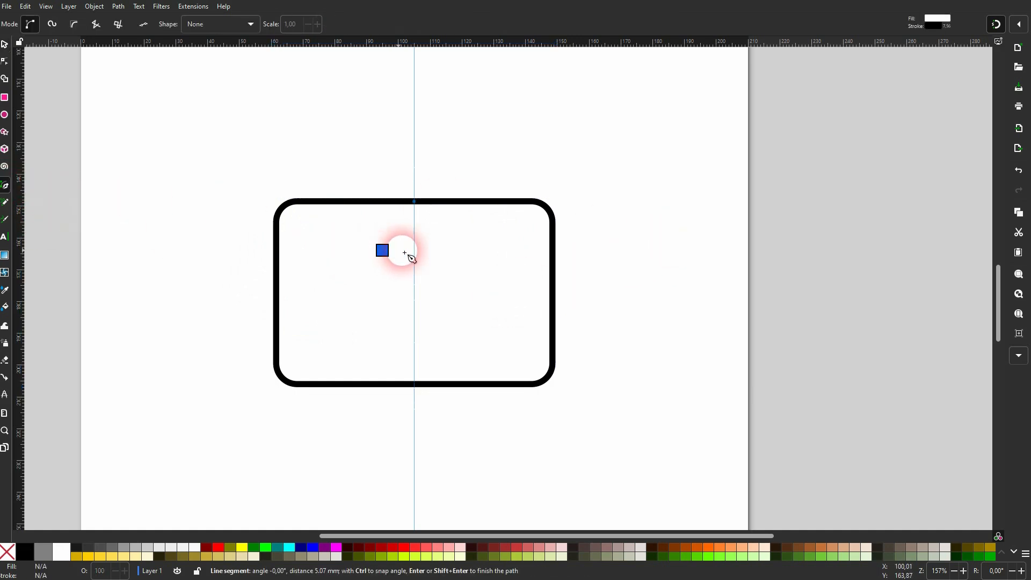
click(453, 250)
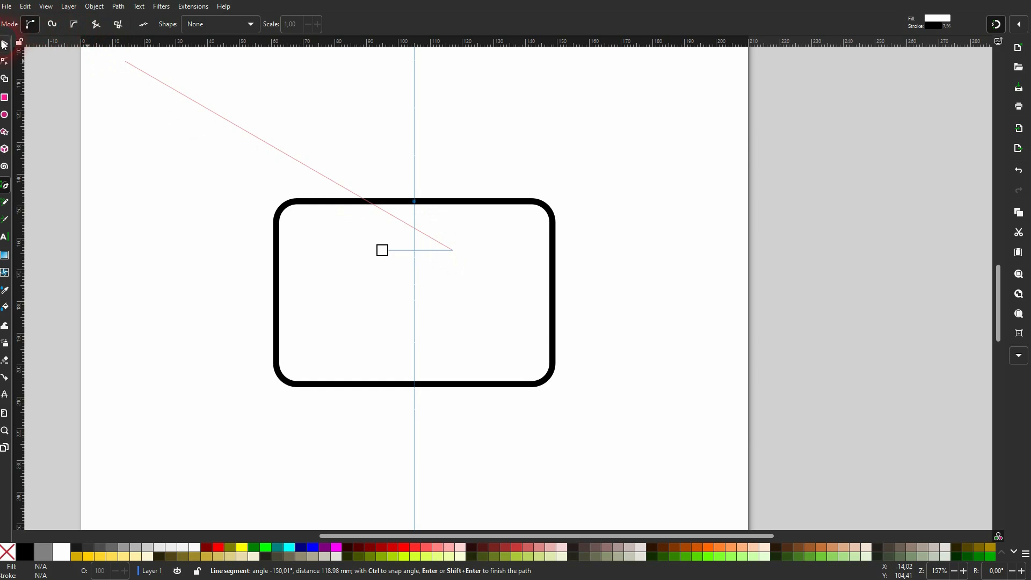
click(3, 44)
drag(463, 251, 421, 250)
- Give the short line inside the rectangle round stroke caps and nudge it slightly upward
click(92, 8)
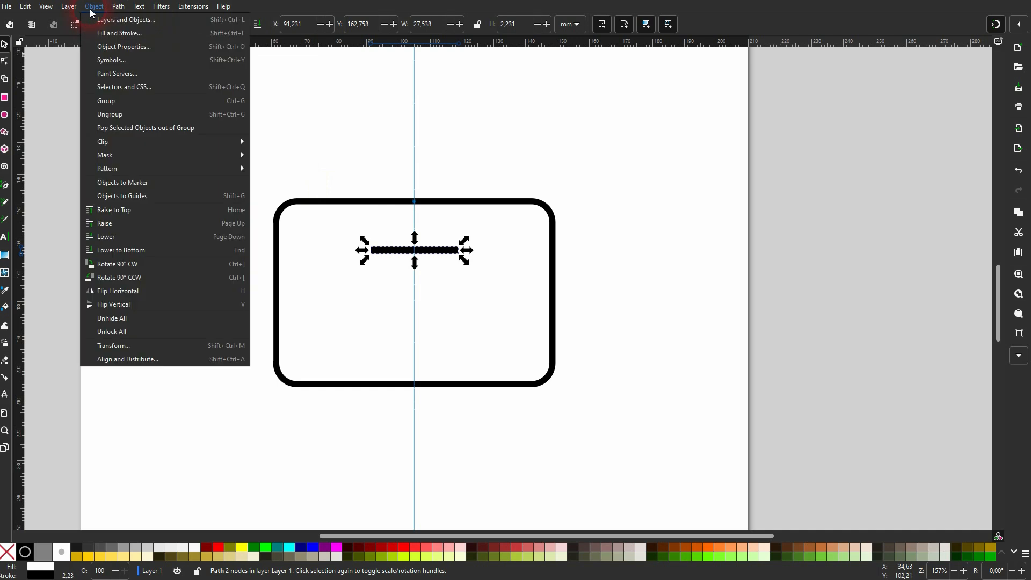
click(105, 33)
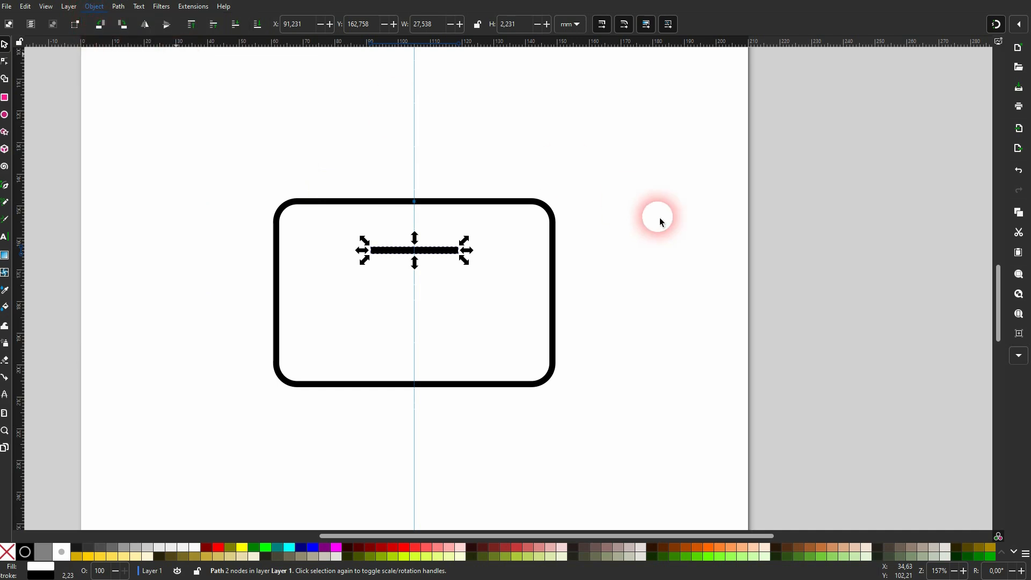
scroll(351, 249, up, 3)
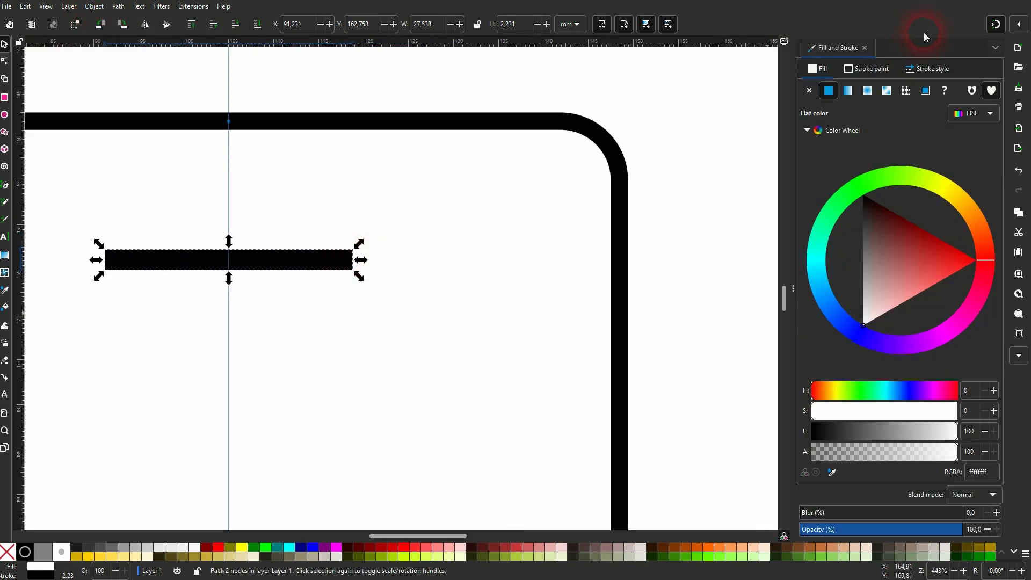
click(930, 79)
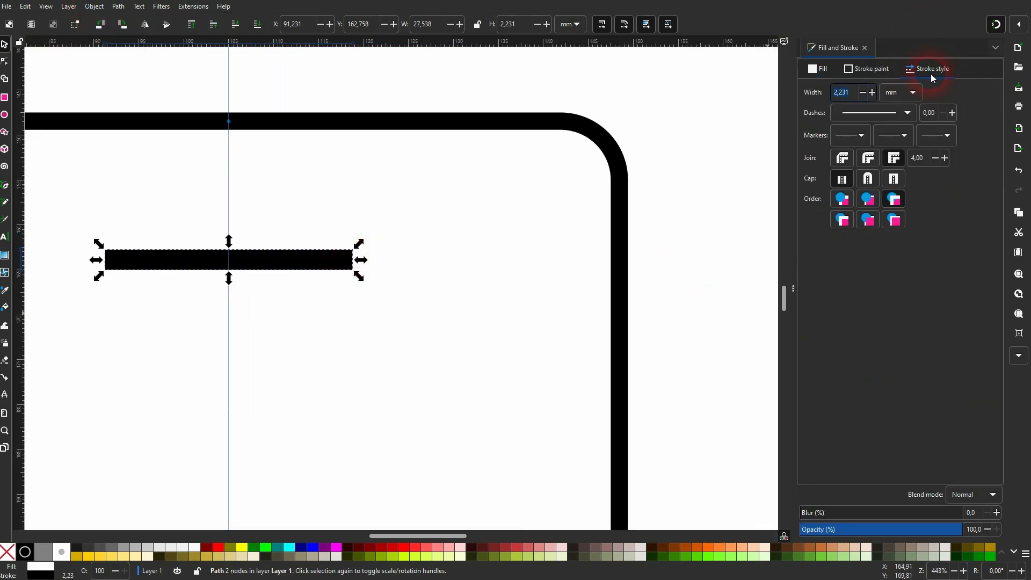
click(873, 181)
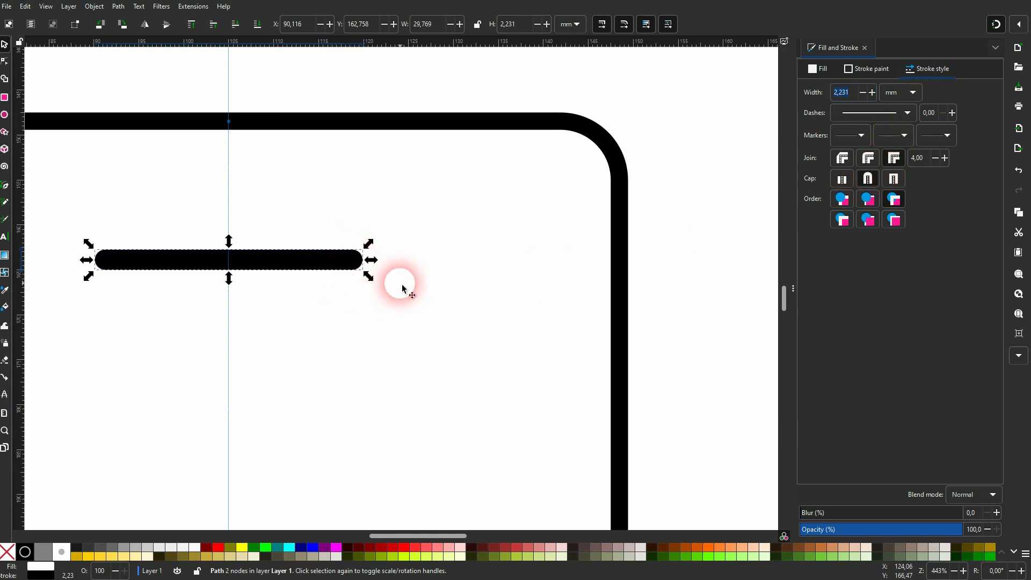
mouse_move(260, 265)
mouse_down()
mouse_move(315, 267)
mouse_move(261, 264)
mouse_up()
scroll(330, 317, down, 3)
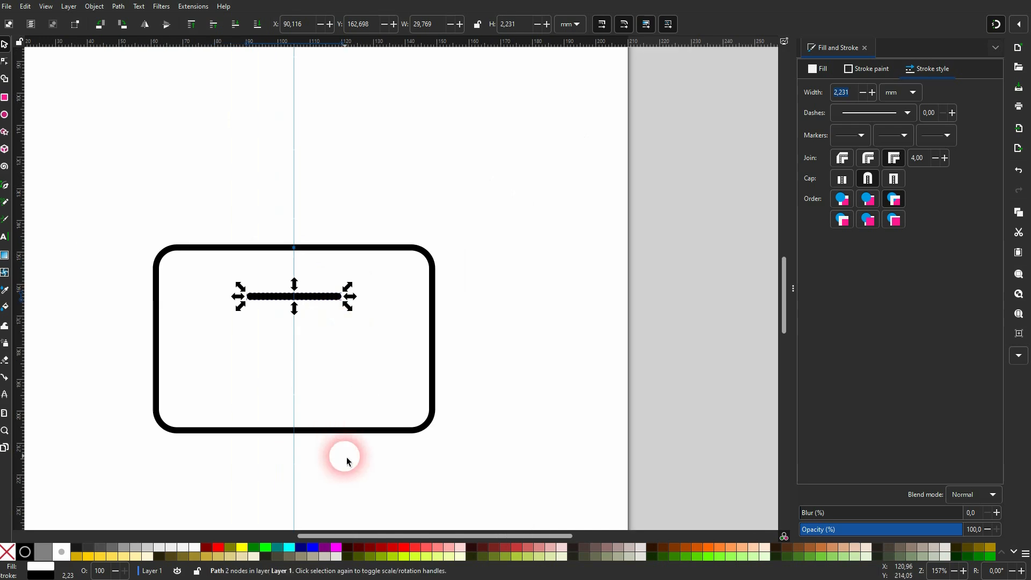
click(138, 464)
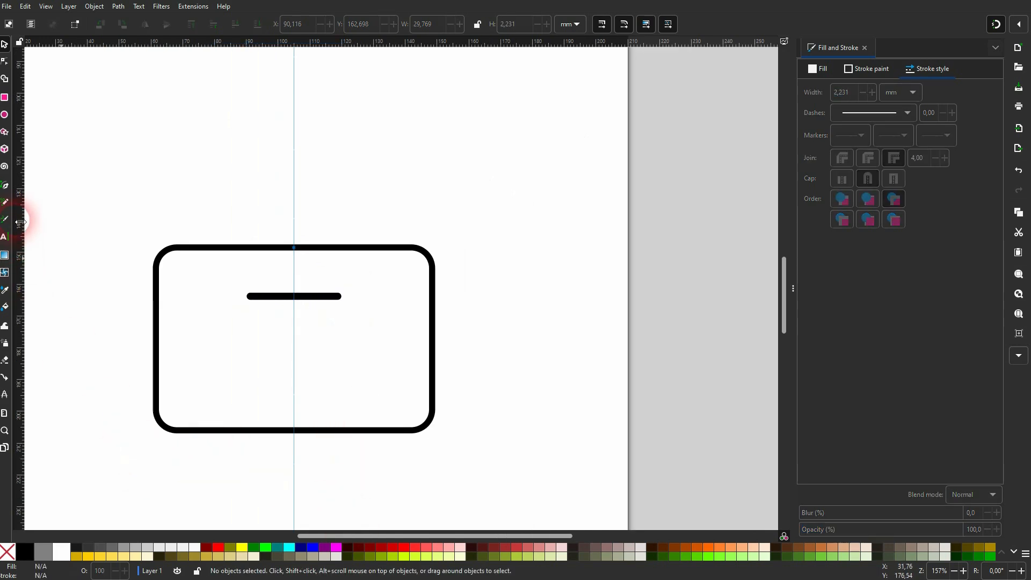
- Draw a horizontal line about 124 mm wide across the rectangle's lower part, extending past both sides and centred on the guide
click(7, 188)
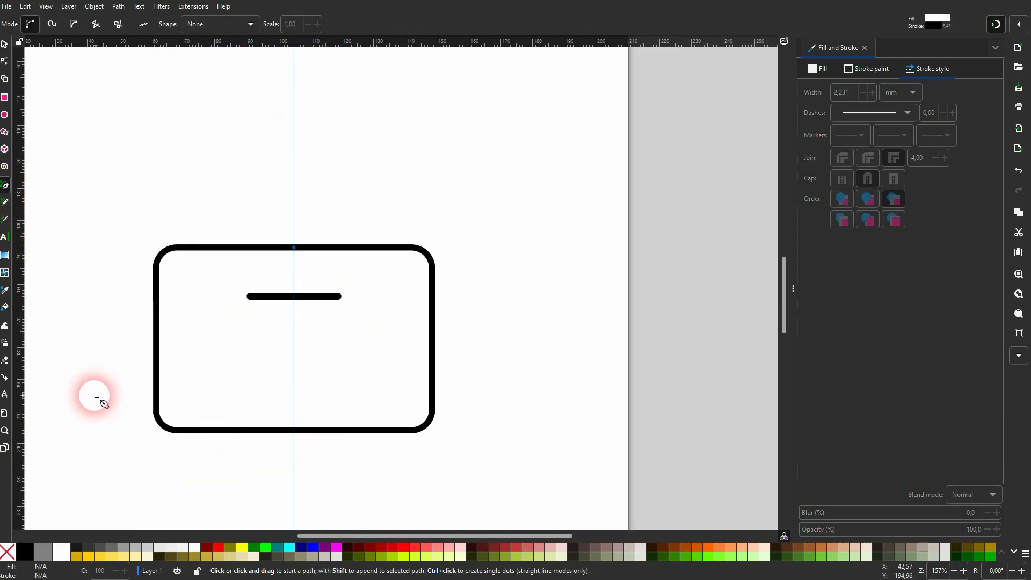
click(99, 399)
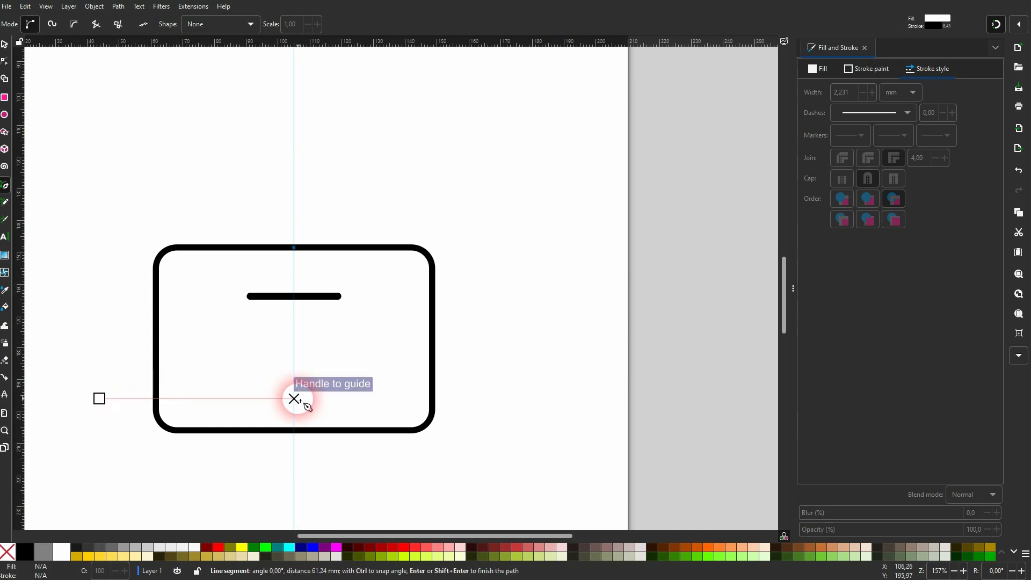
click(485, 398)
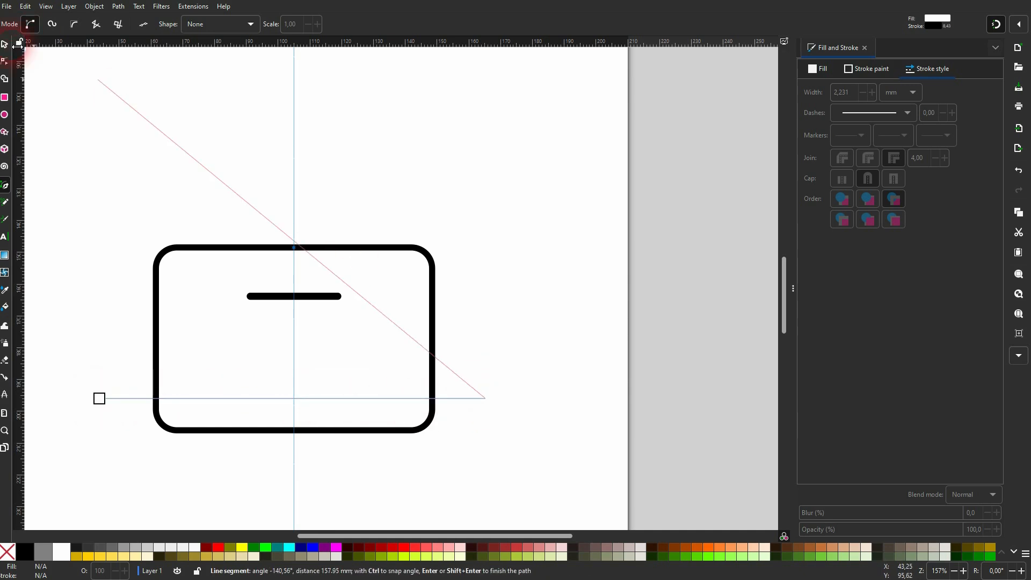
click(5, 44)
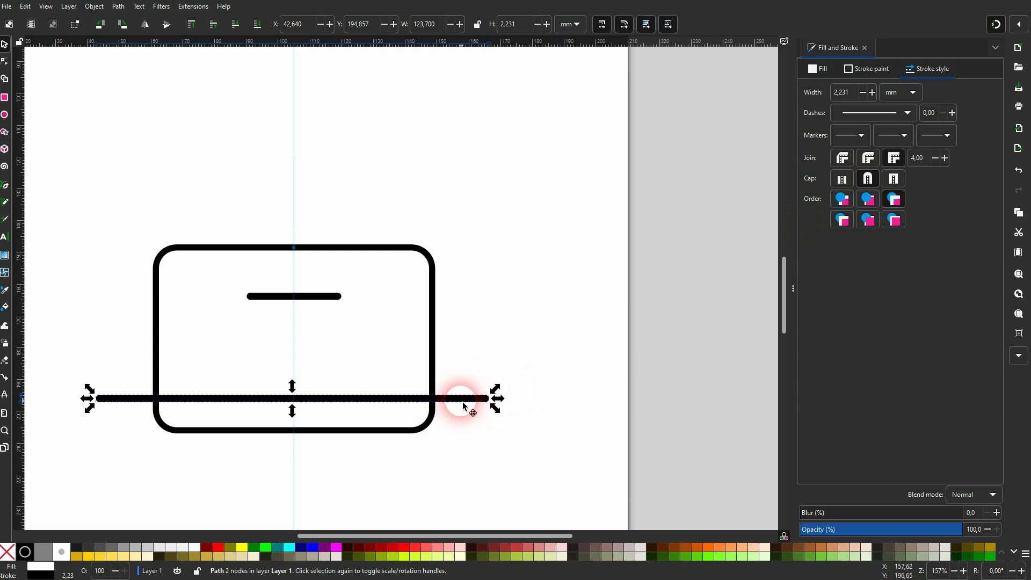
mouse_move(467, 407)
mouse_down()
mouse_move(511, 406)
mouse_move(463, 410)
mouse_up()
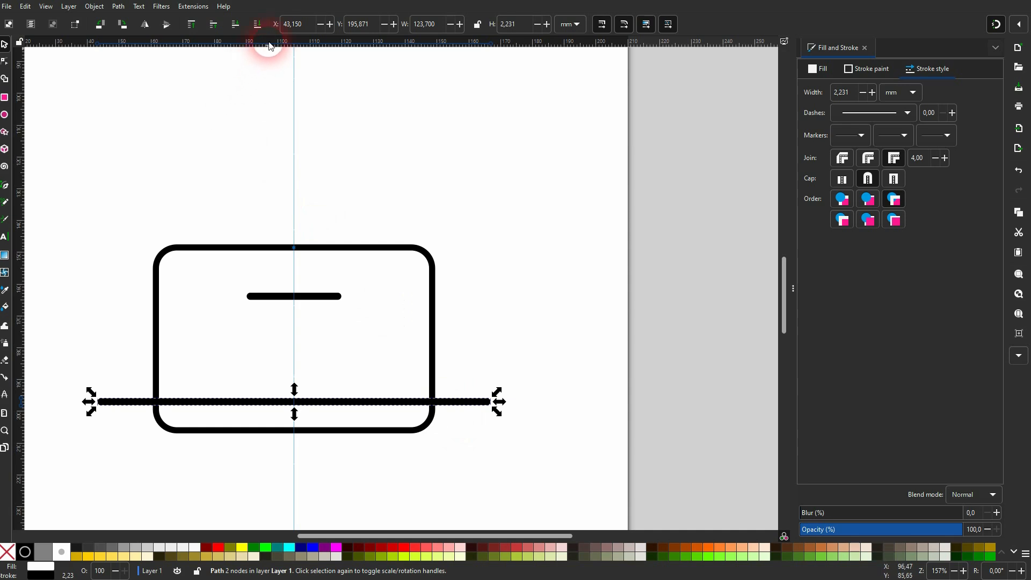
- Lower the long horizontal line to the bottom of the stacking order, behind the white rectangle
click(258, 25)
click(502, 349)
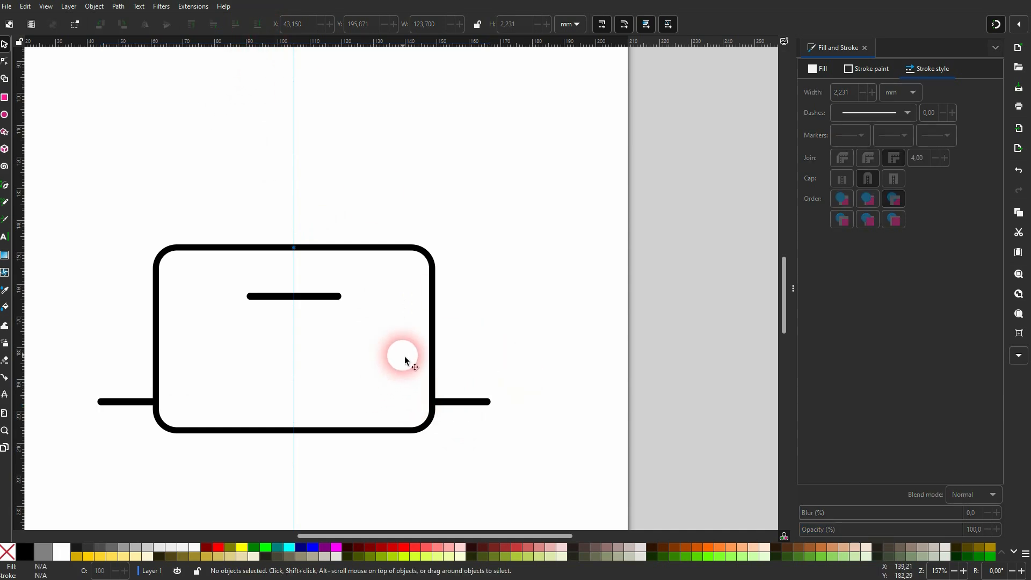
scroll(456, 431, down, 2)
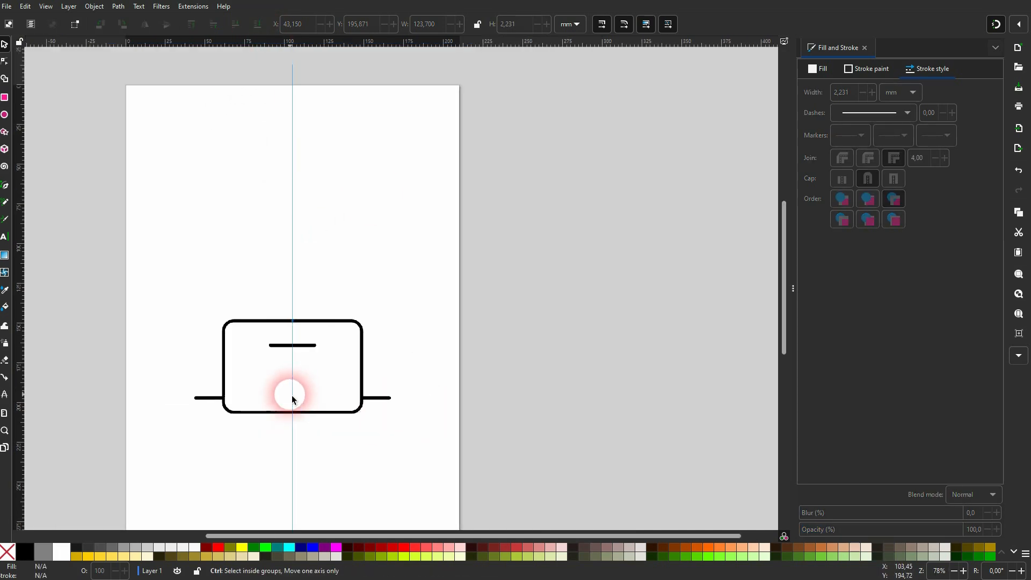
scroll(168, 432, up, 1)
scroll(177, 436, up, 1)
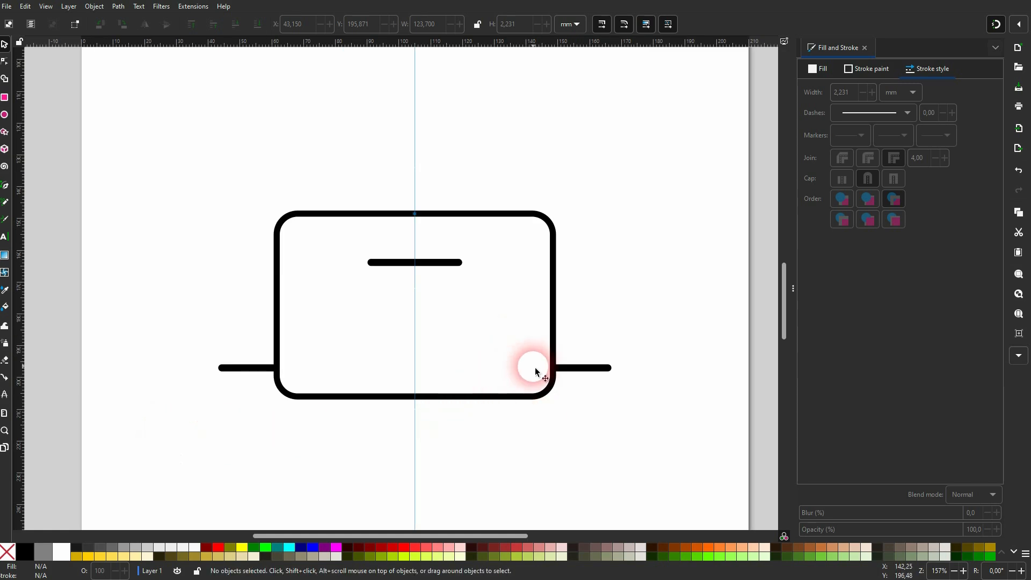
drag(144, 425, 773, 102)
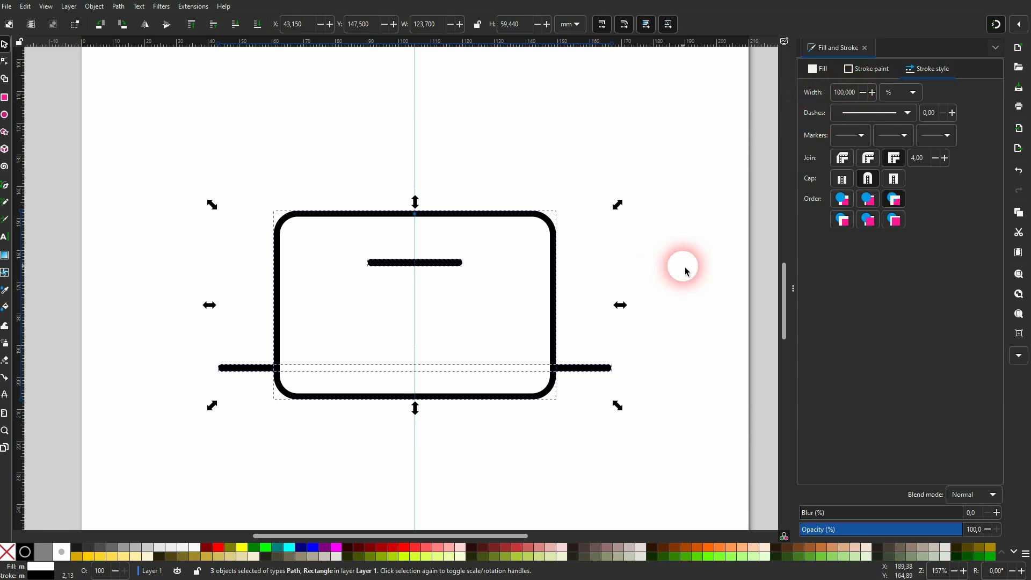
click(686, 320)
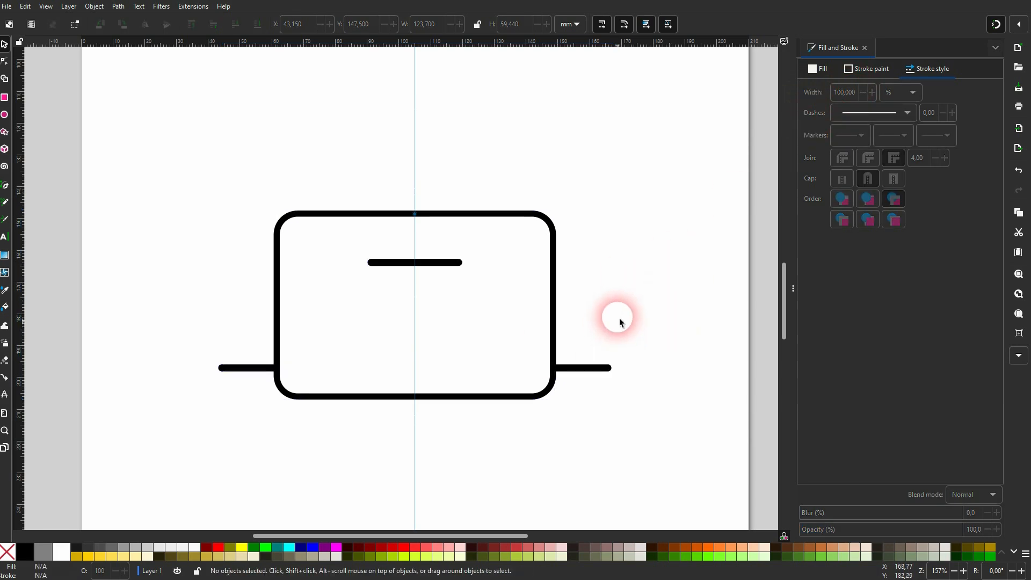
- Reduce the rectangle's corner radius to about 4.5 mm
click(451, 212)
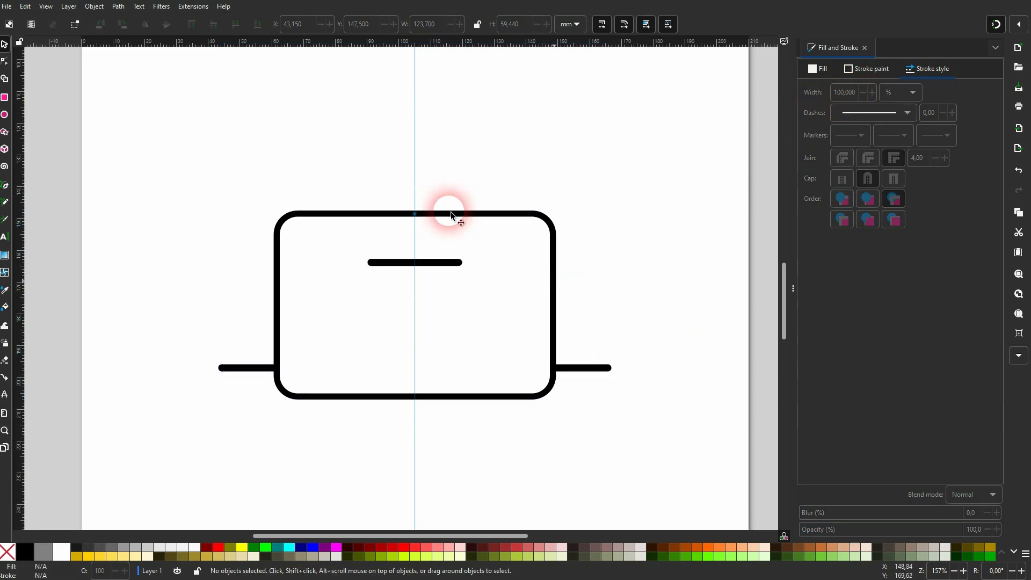
click(8, 100)
drag(554, 213, 559, 234)
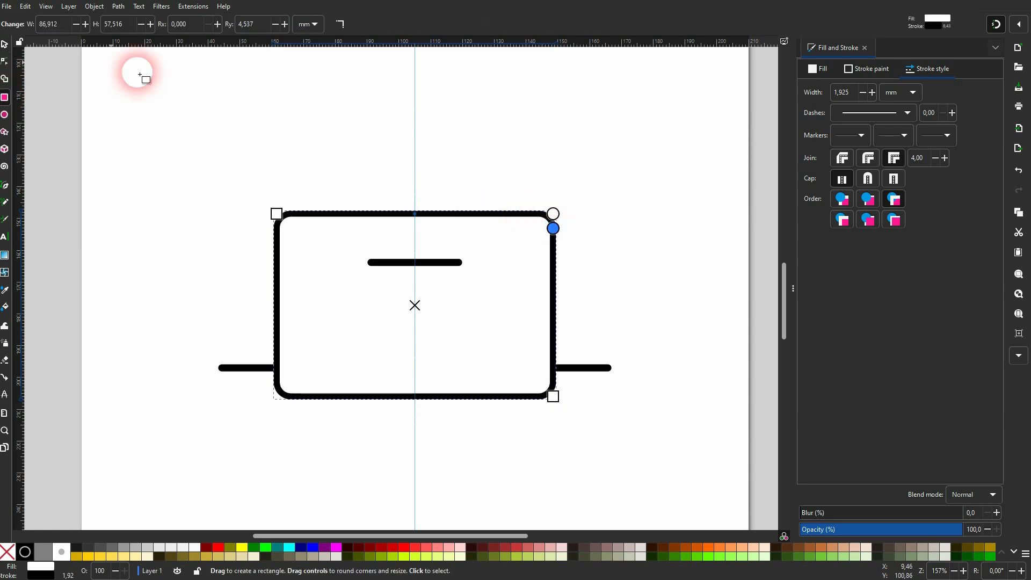
- Draw a circle with a radius of about 20 mm above the rectangle, centred on the vertical guide
click(6, 45)
click(144, 176)
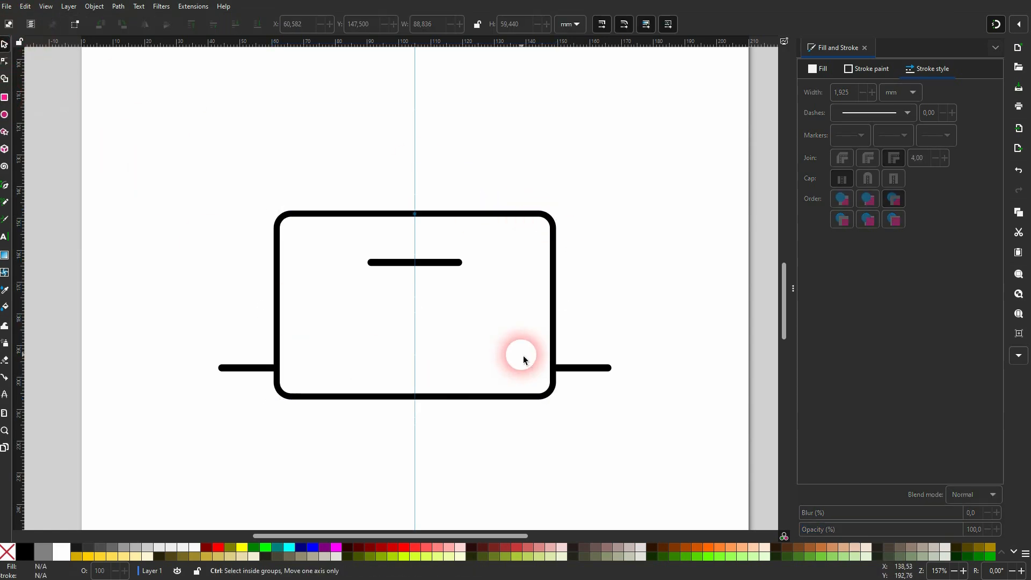
scroll(524, 357, down, 2)
scroll(546, 341, up, 1)
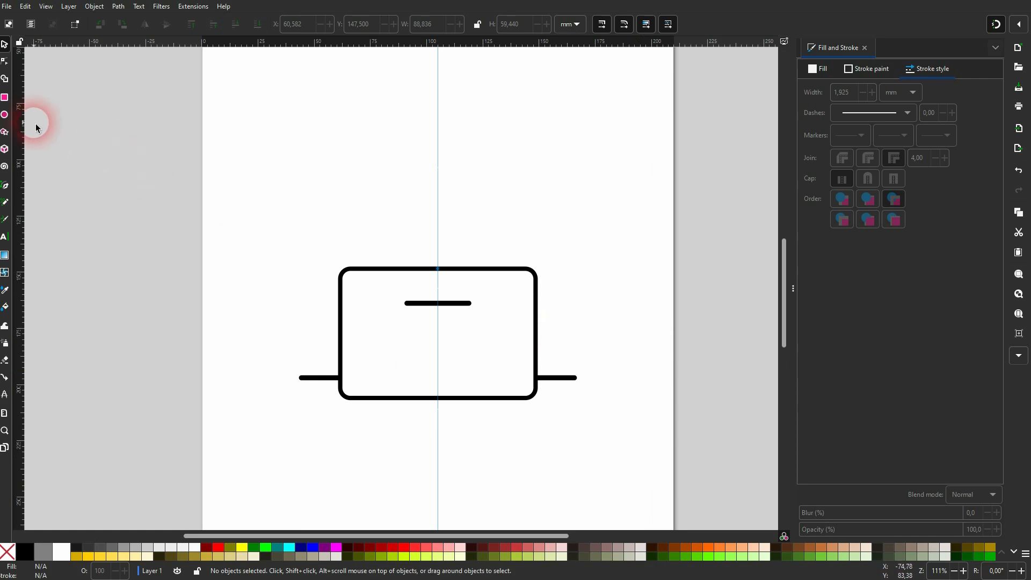
click(5, 115)
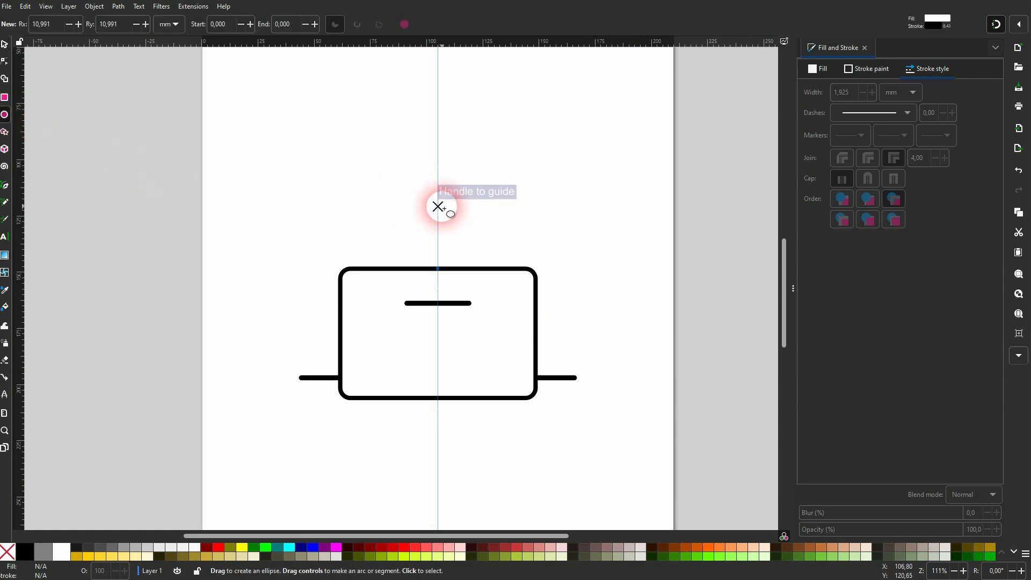
drag(438, 207, 487, 260)
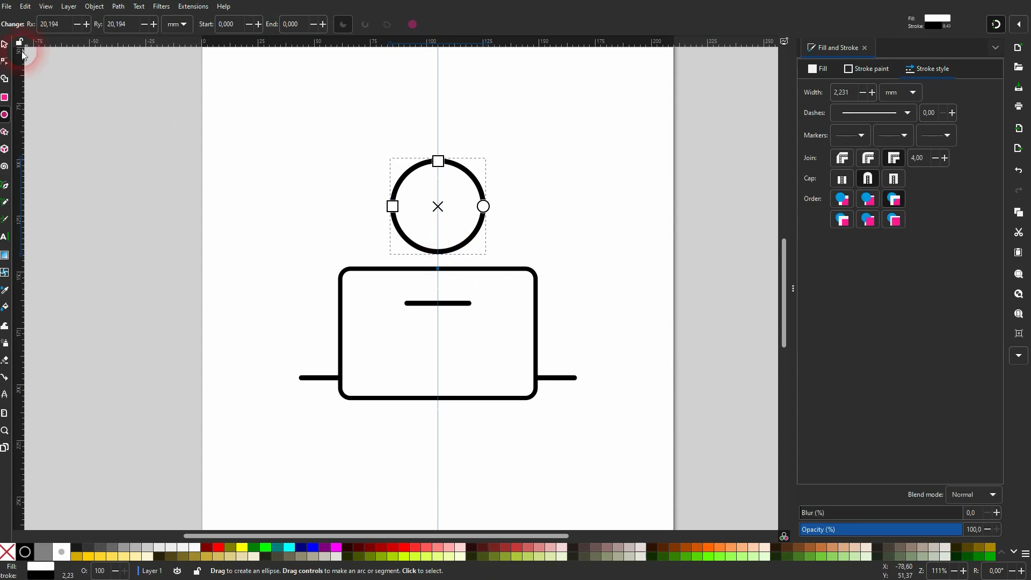
- Nudge the circle upward to a Y position of about 94 mm, widening its gap to the rectangle
click(4, 49)
key(Up)
key(Up)
key(Up)
key(Up)
key(Up)
key(Up)
key(Up)
key(Up)
key(Up)
key(Up)
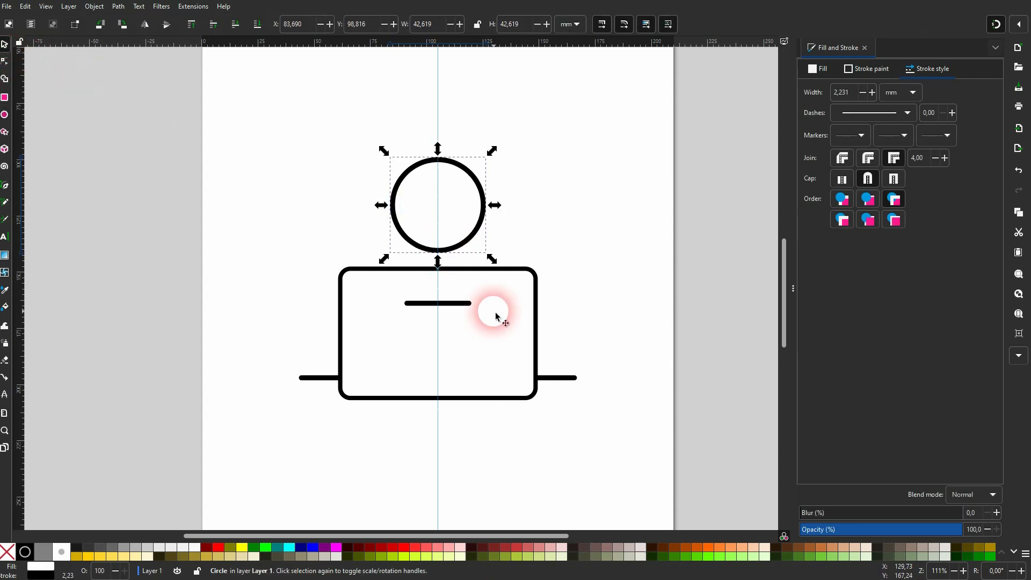
click(563, 232)
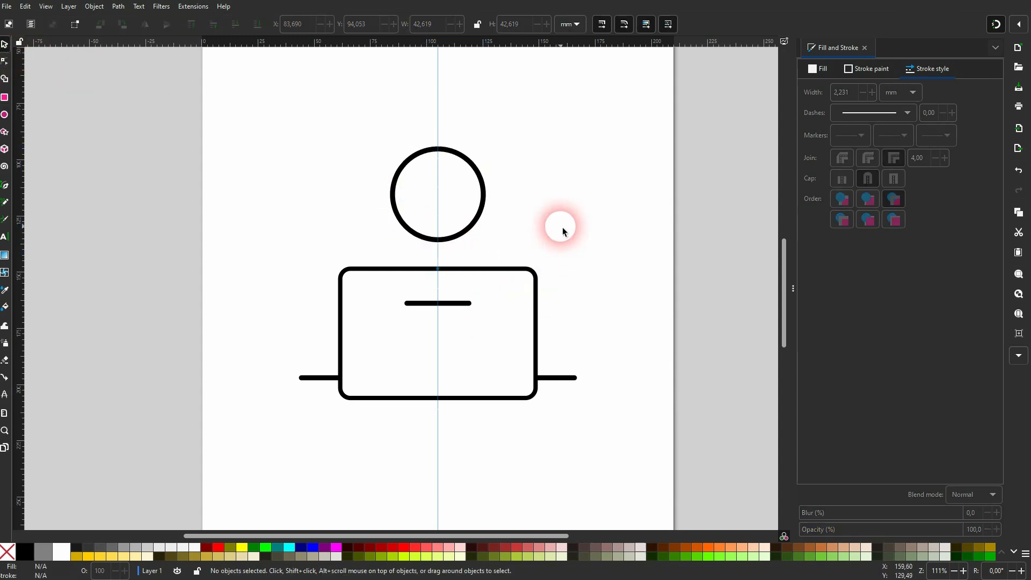
scroll(536, 248, up, 2)
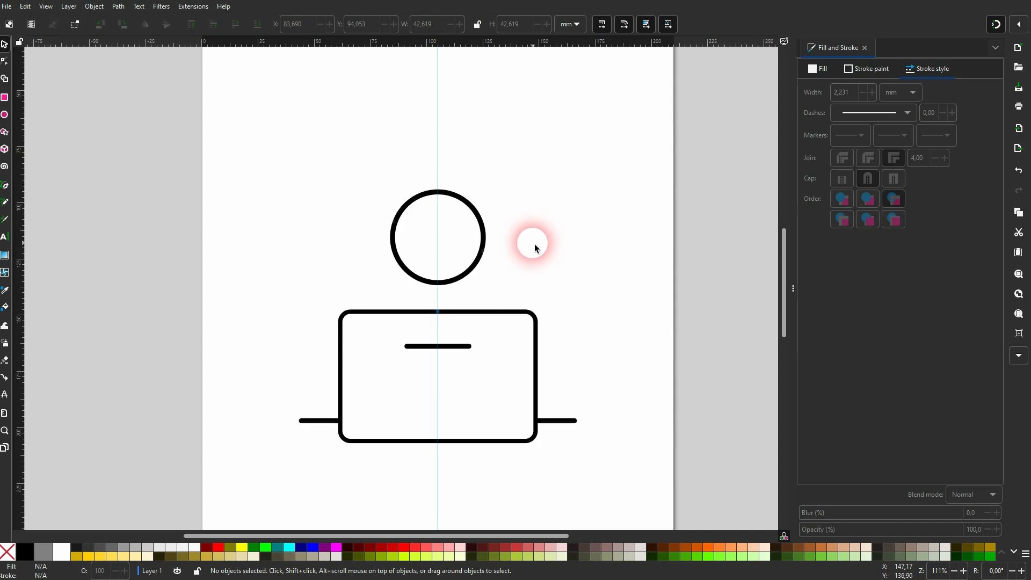
scroll(558, 289, down, 1)
scroll(560, 289, up, 1)
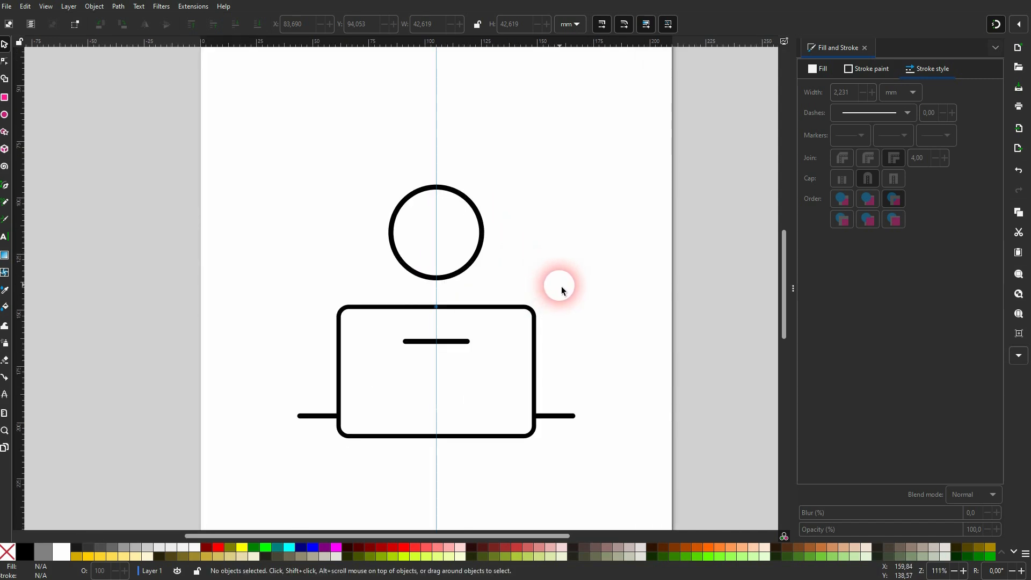
click(6, 187)
click(258, 179)
click(346, 125)
click(334, 232)
click(237, 250)
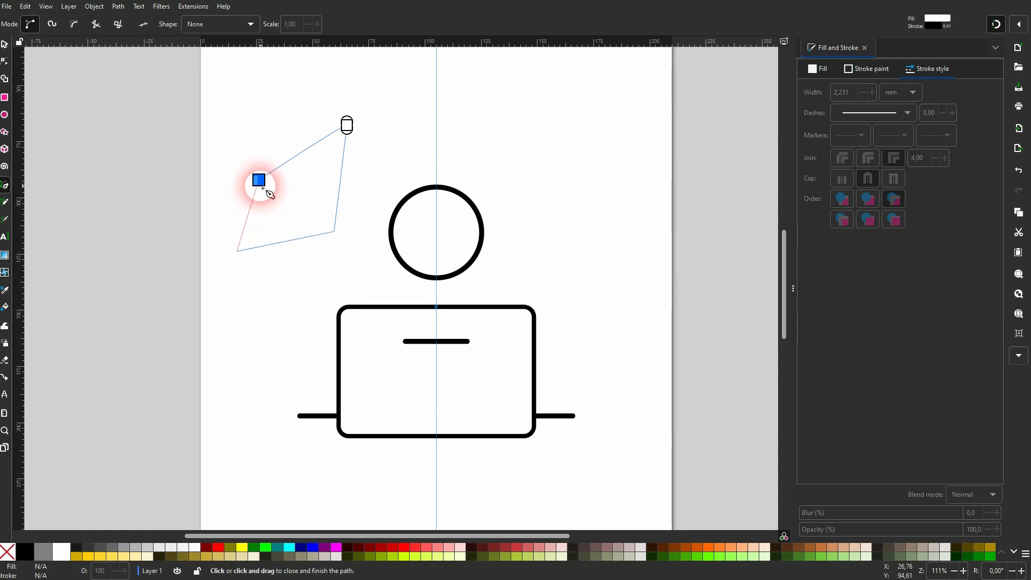
click(259, 181)
key(Delete)
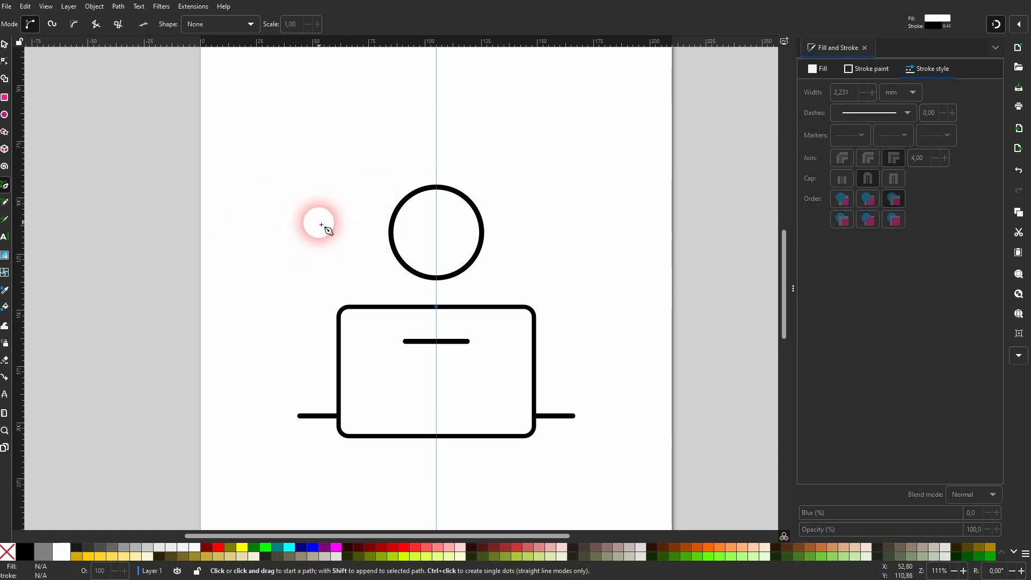
- Draw an open straight-segment path about 62 × 91 mm for the figure's left arm, shoulder, neck and hood edge, from the base line to the guide inside the circle
click(318, 416)
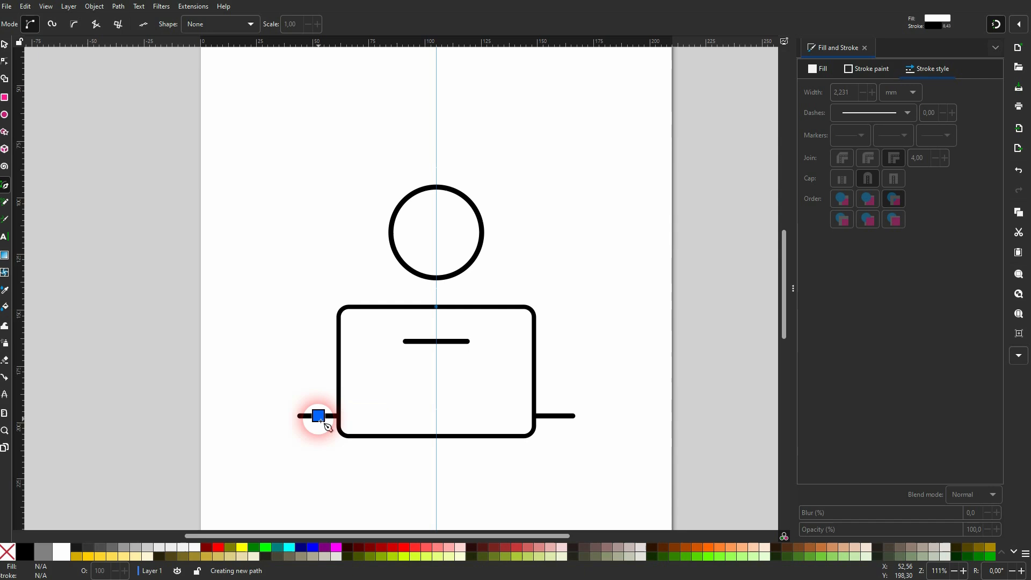
click(303, 387)
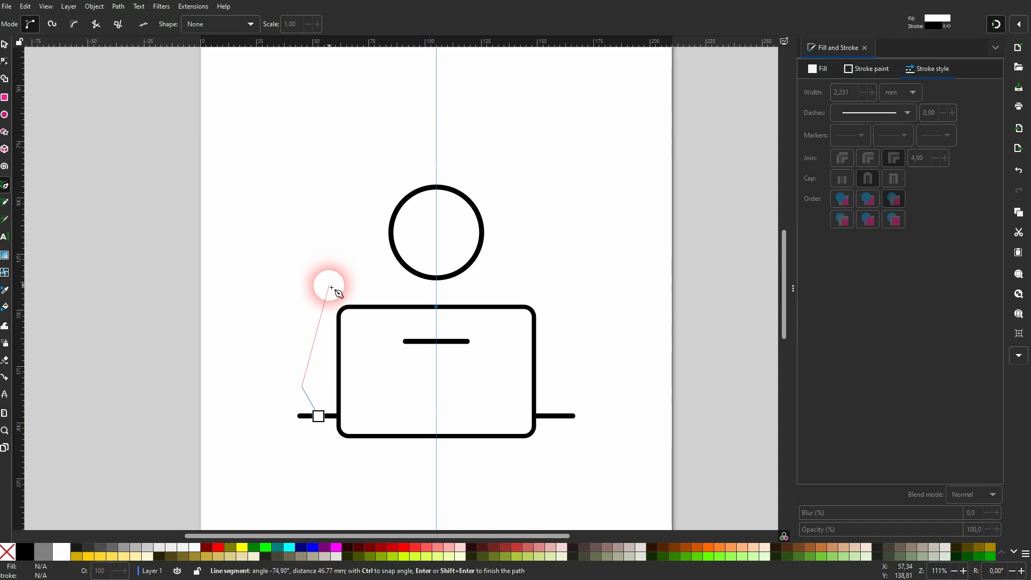
click(330, 288)
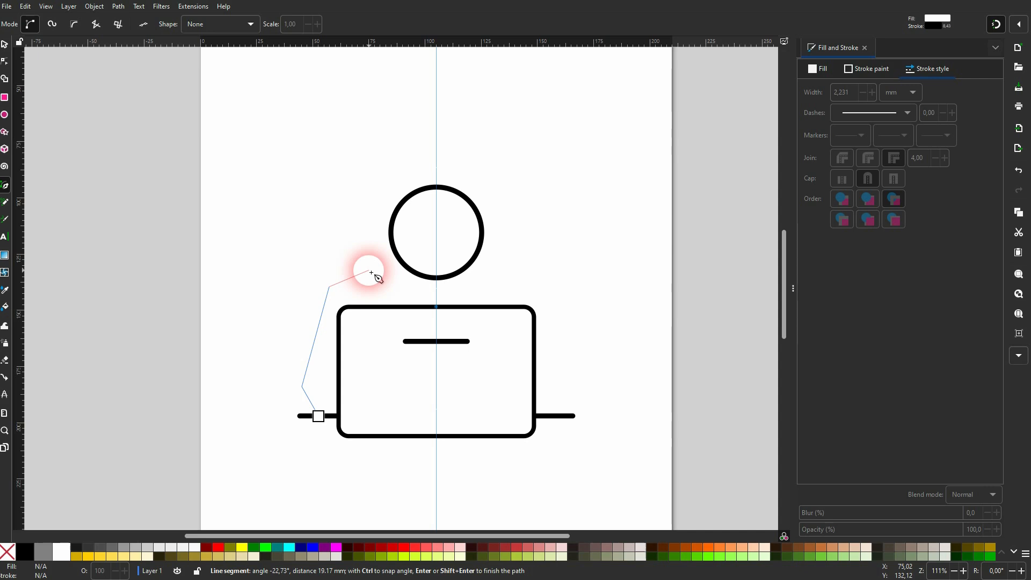
click(371, 272)
click(379, 284)
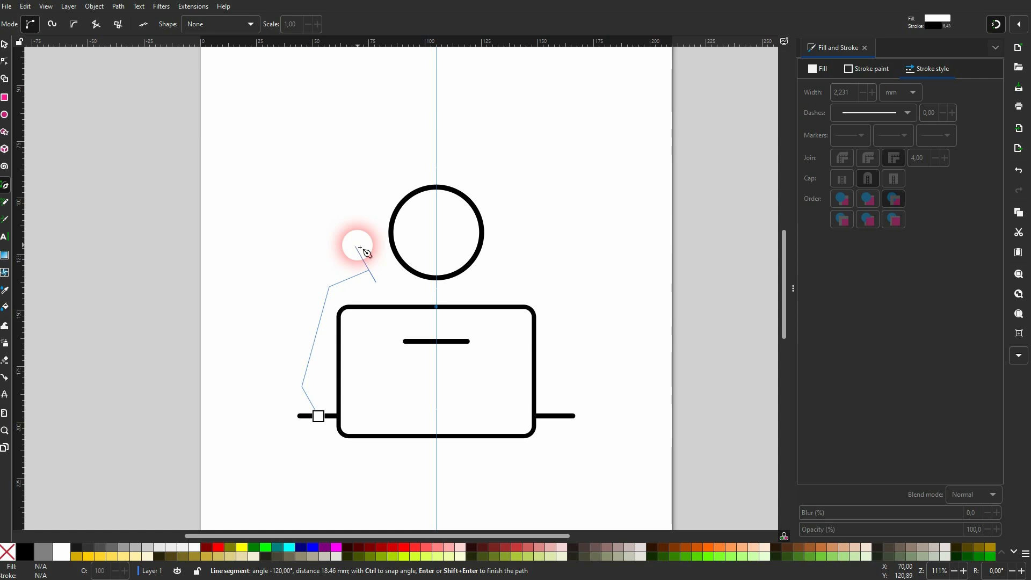
click(358, 247)
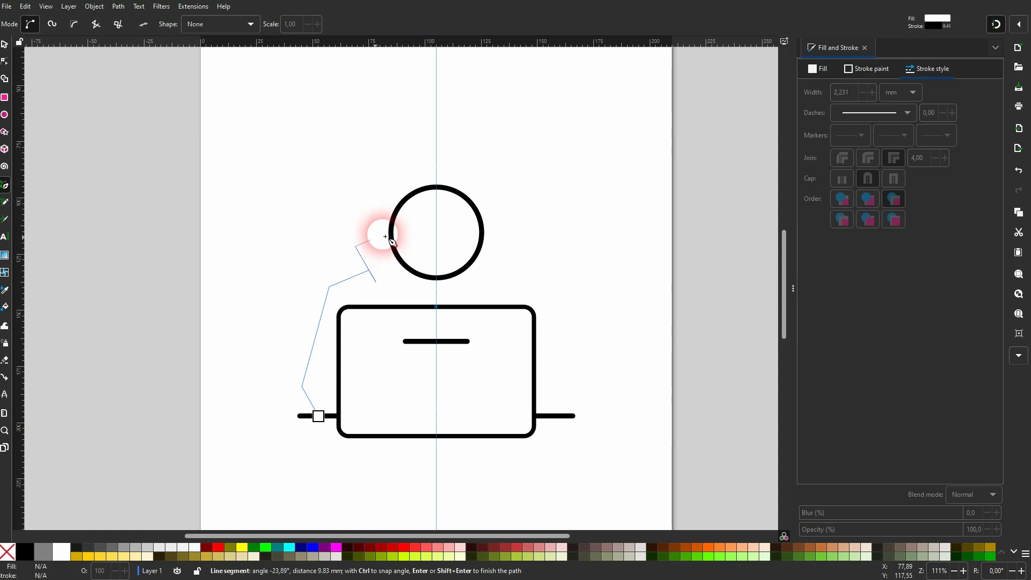
click(437, 217)
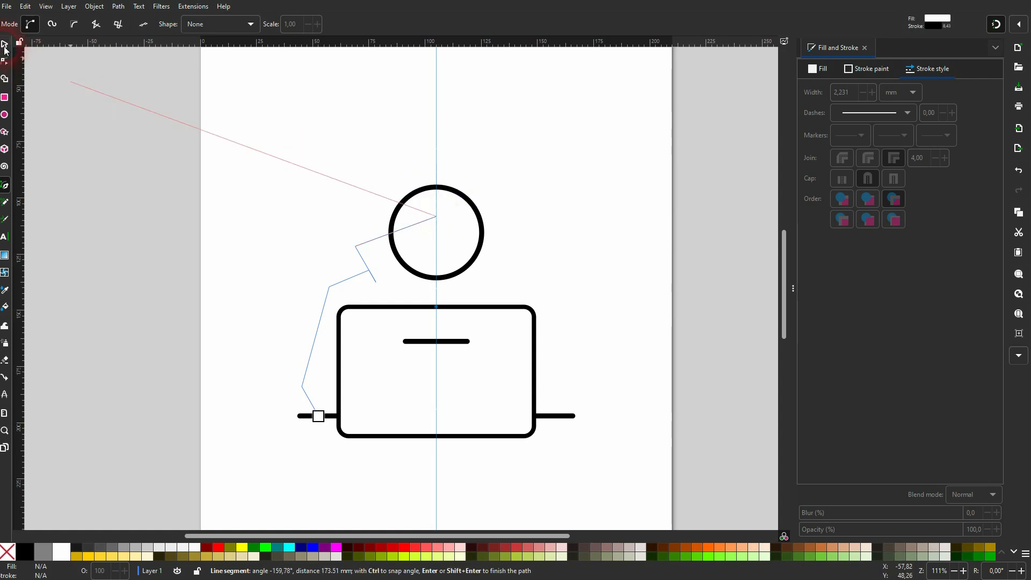
click(160, 324)
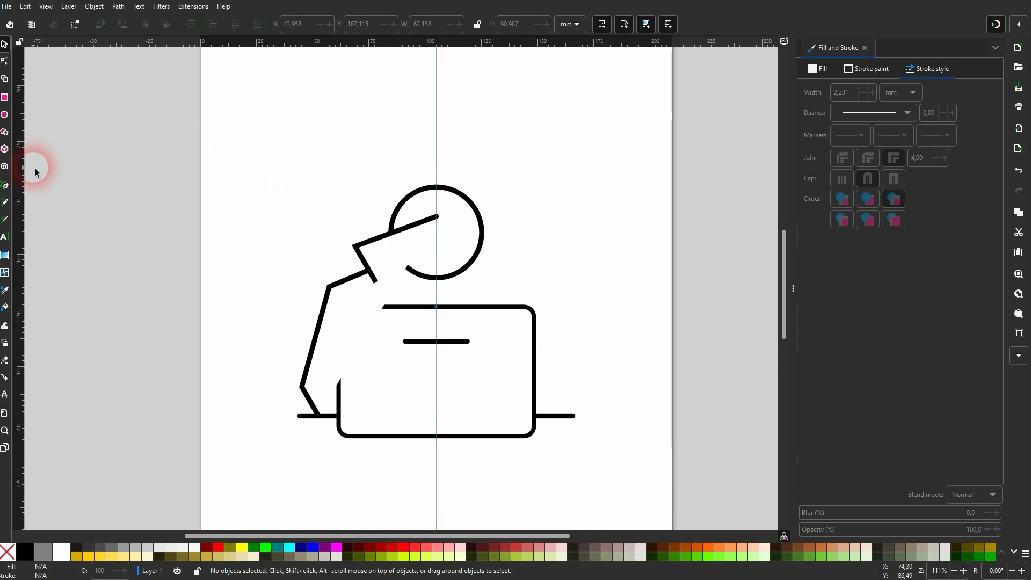
- Draw a straight line about 38 × 41 mm from the hood's left corner to the guide above the circle
click(5, 187)
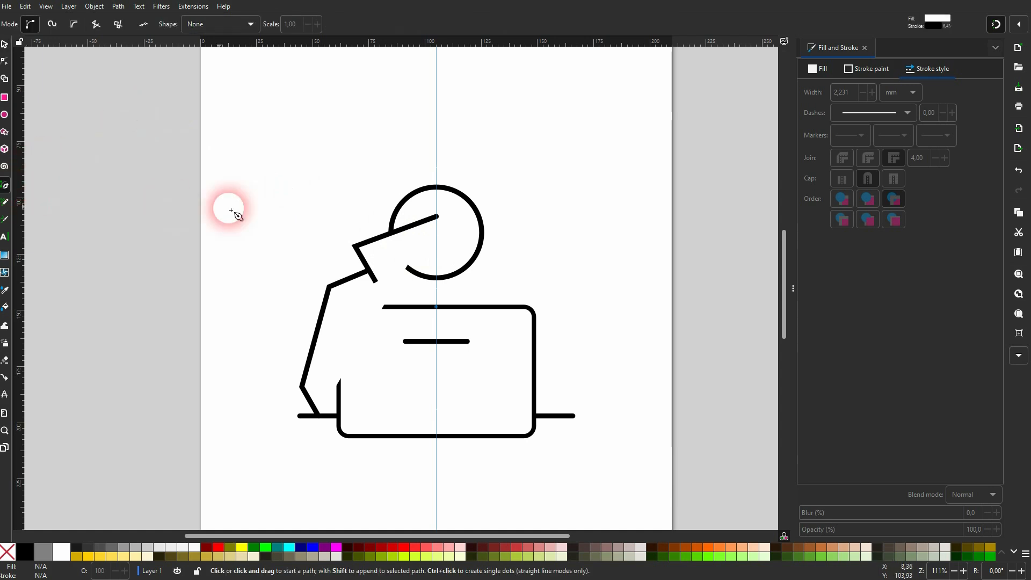
click(355, 248)
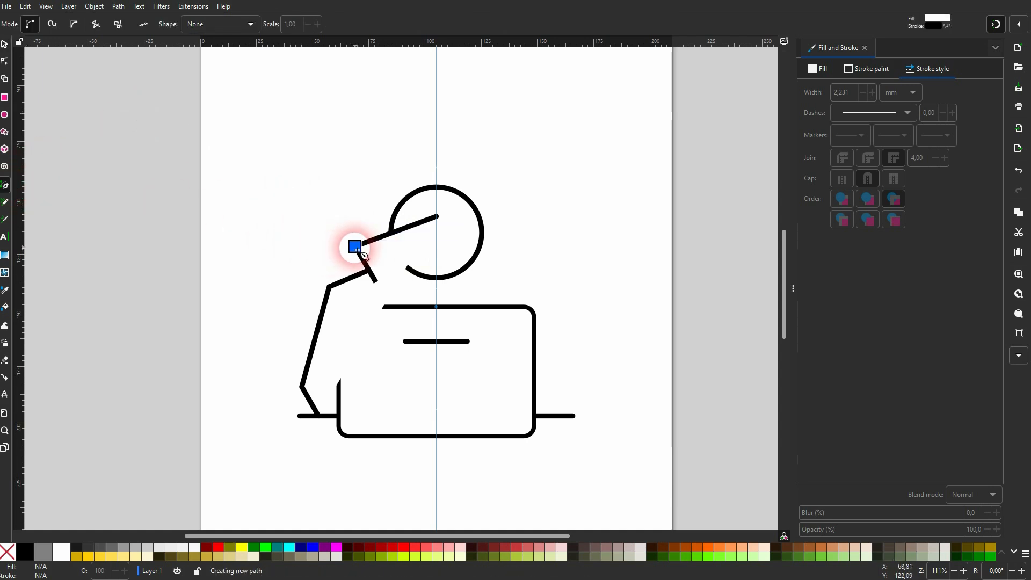
click(436, 158)
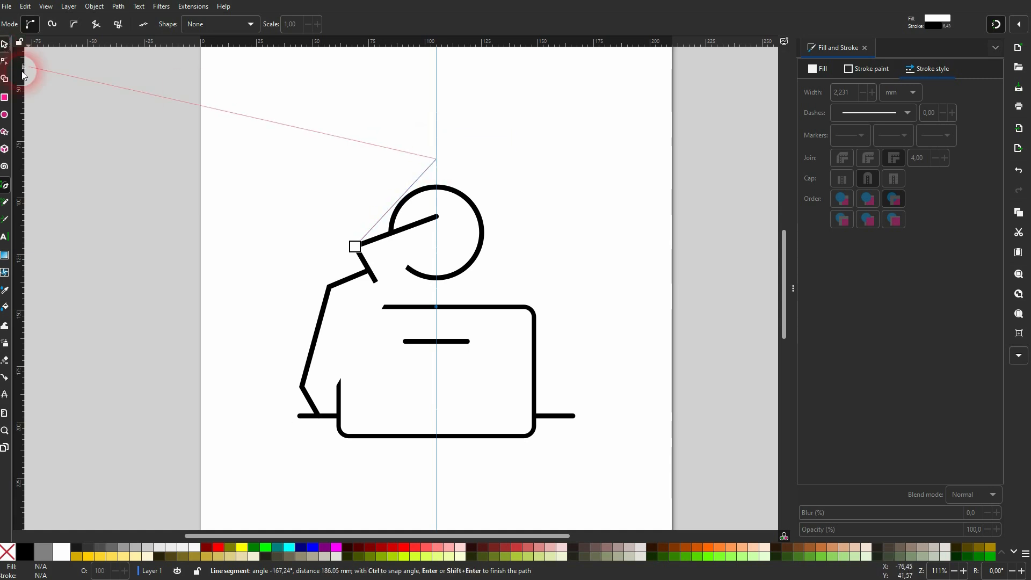
click(5, 45)
click(125, 228)
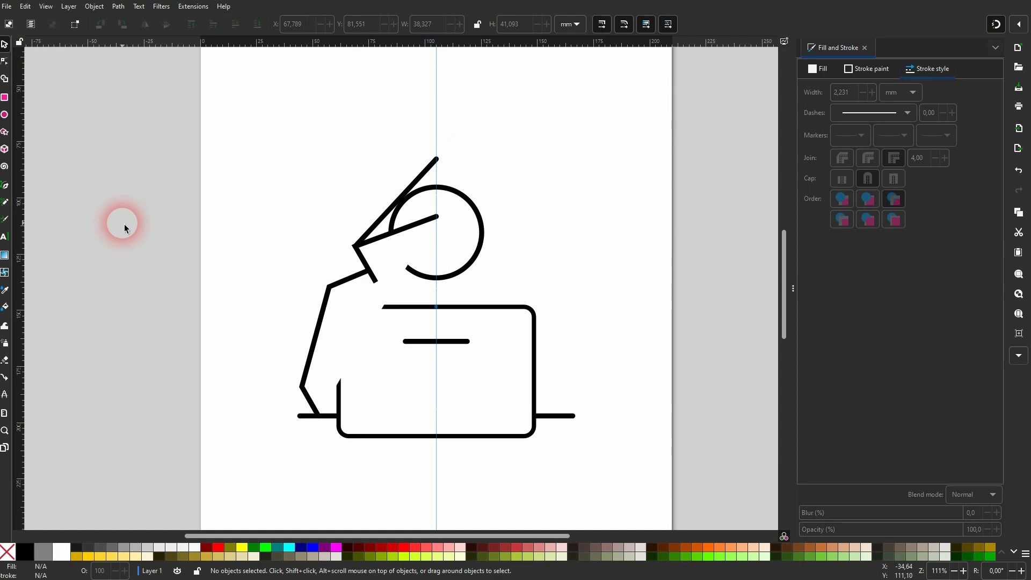
click(388, 187)
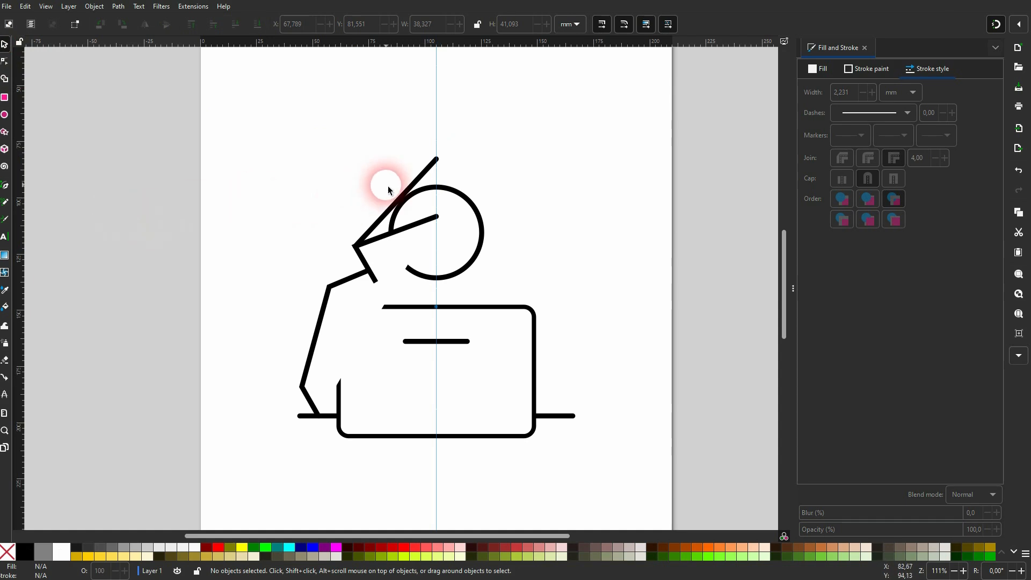
- Remove the fill from the hood line and the arm-and-shoulder path
click(424, 181)
shift+click(326, 313)
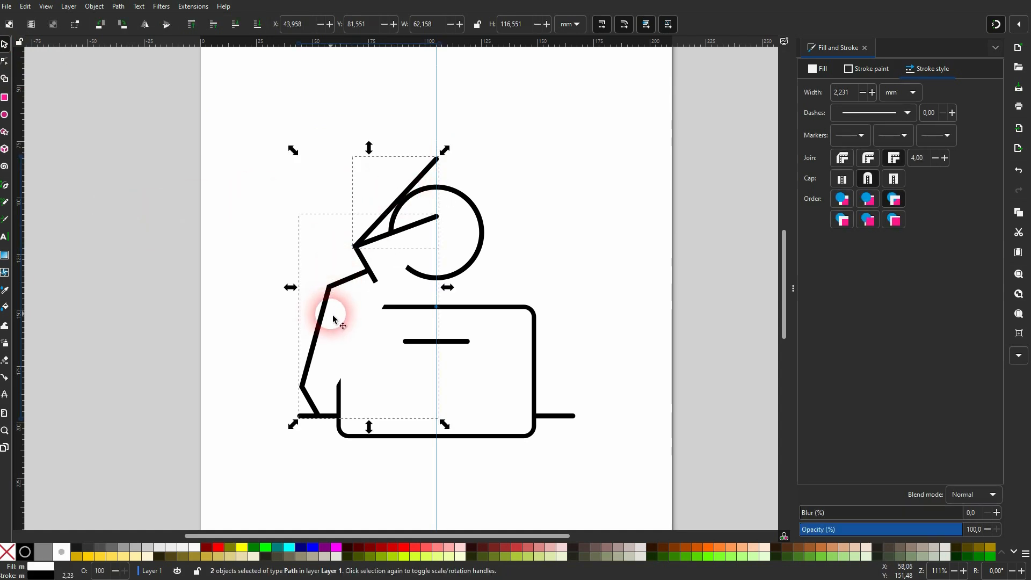
drag(331, 315, 164, 301)
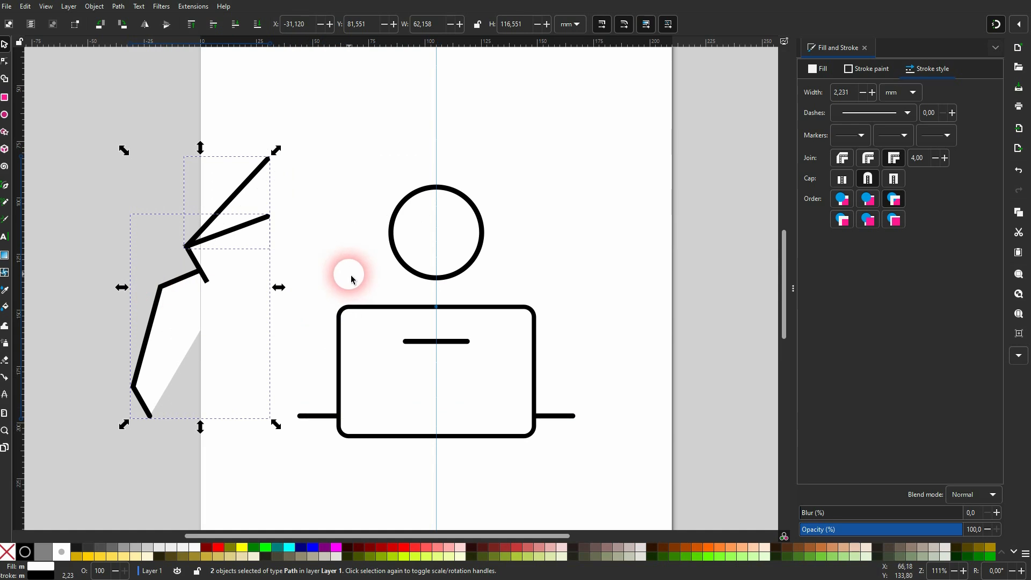
key(ctrl+z)
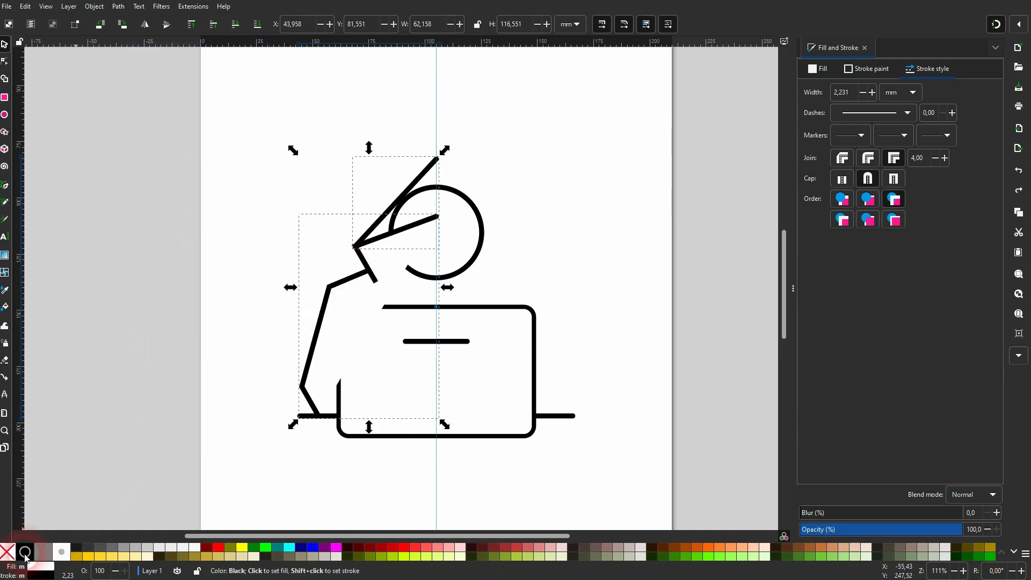
click(8, 552)
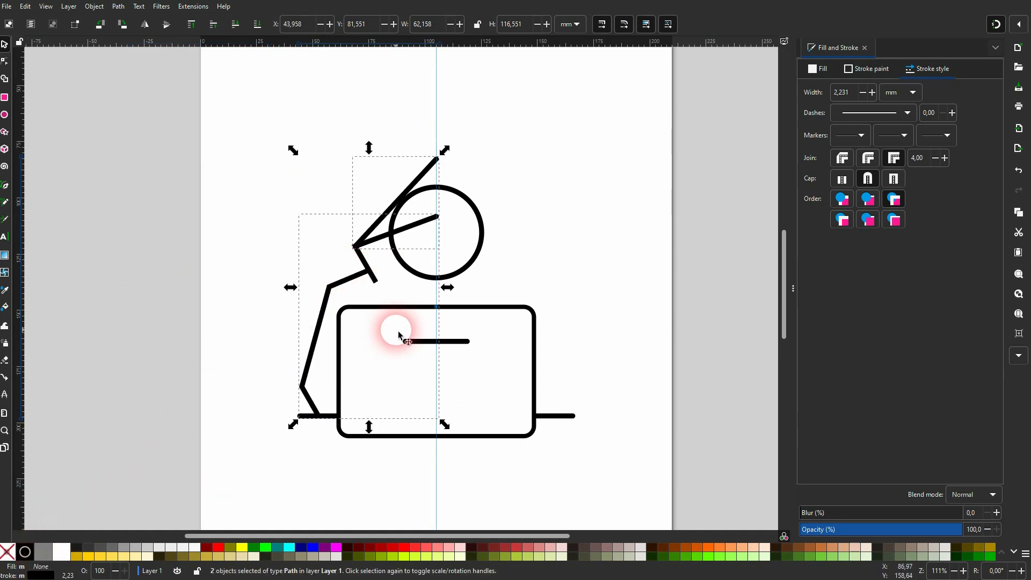
- Place a horizontally flipped duplicate of both paths on the other side of the guide, with its ends meeting the originals on the guide
drag(329, 303, 664, 301)
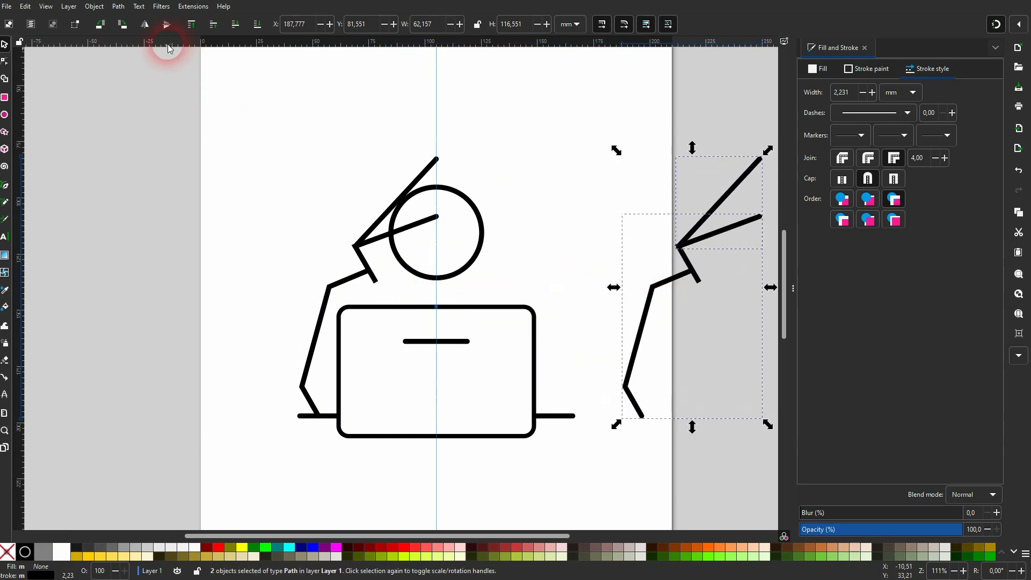
click(143, 27)
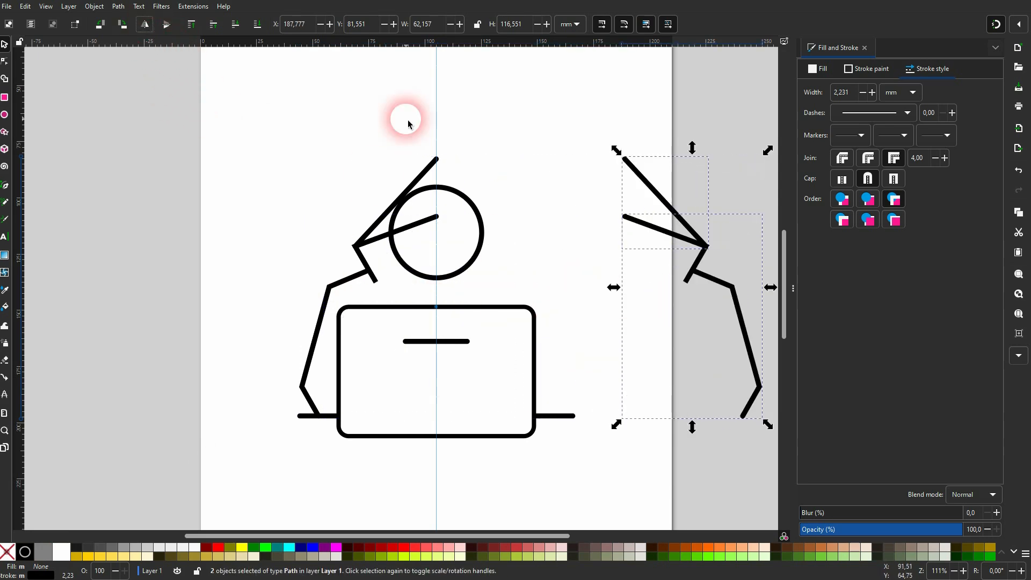
drag(702, 255, 516, 254)
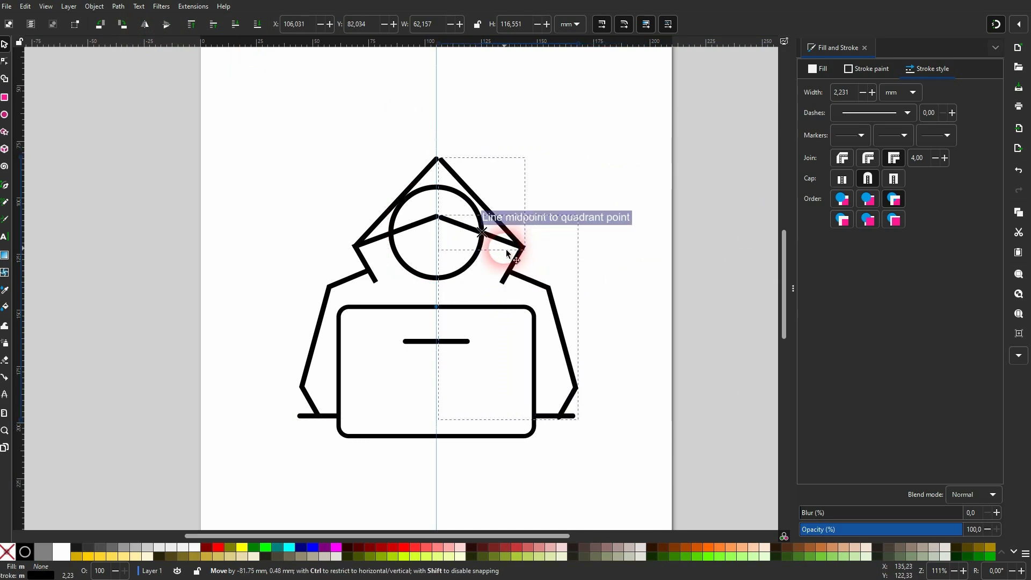
drag(508, 253, 505, 248)
scroll(474, 218, up, 2)
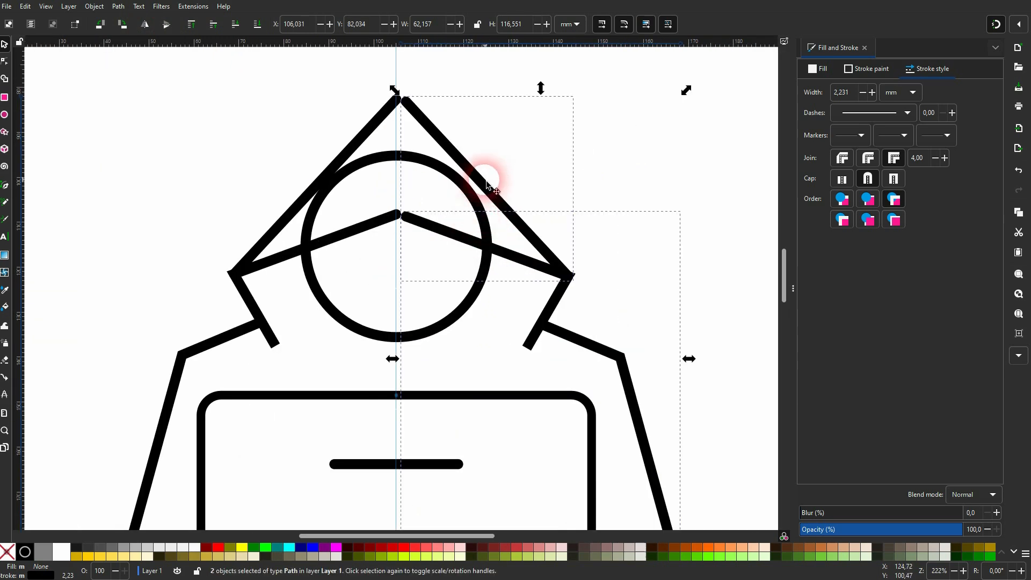
drag(487, 184, 477, 175)
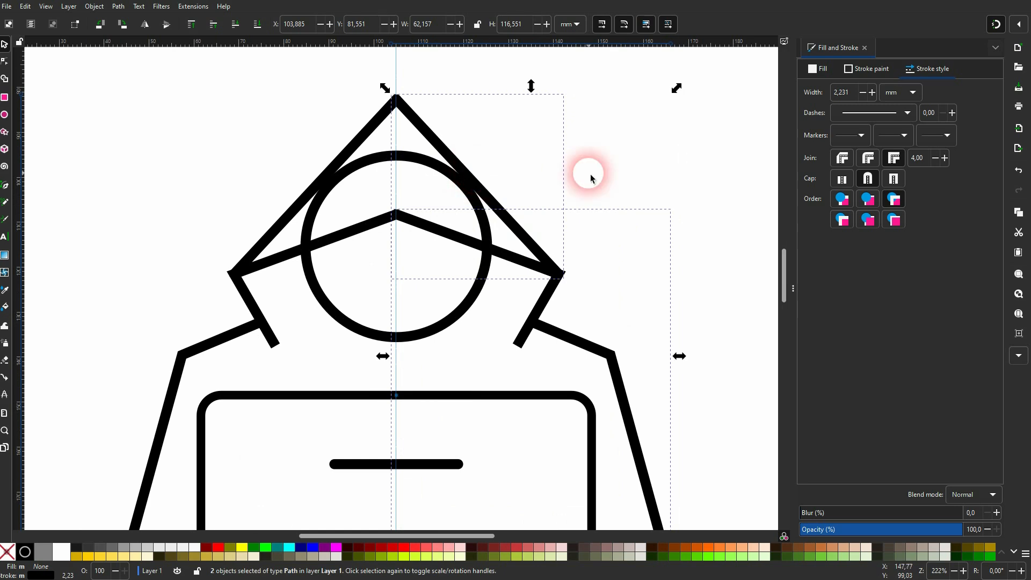
click(667, 290)
scroll(668, 305, down, 4)
scroll(668, 305, up, 2)
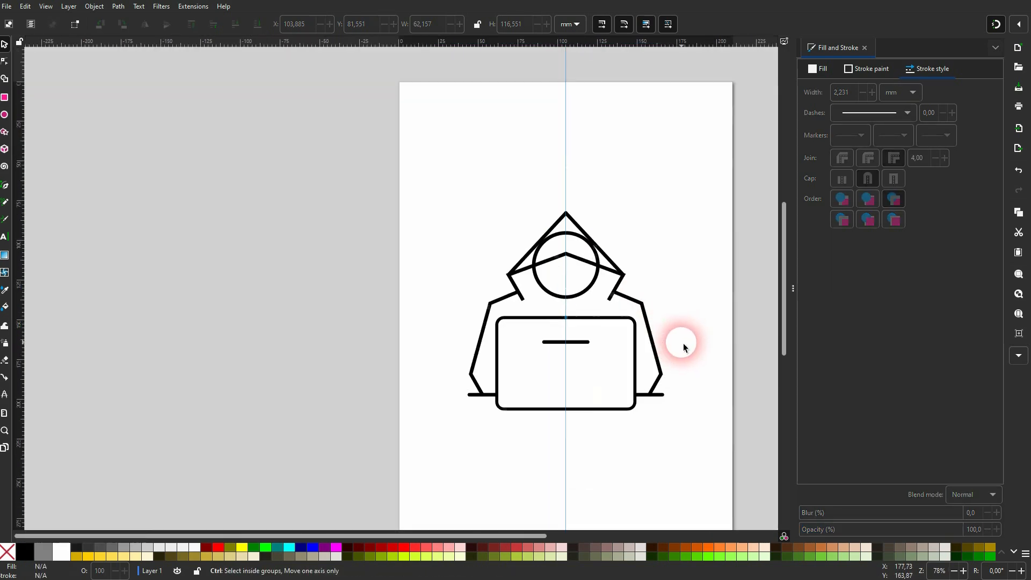
scroll(563, 275, up, 1)
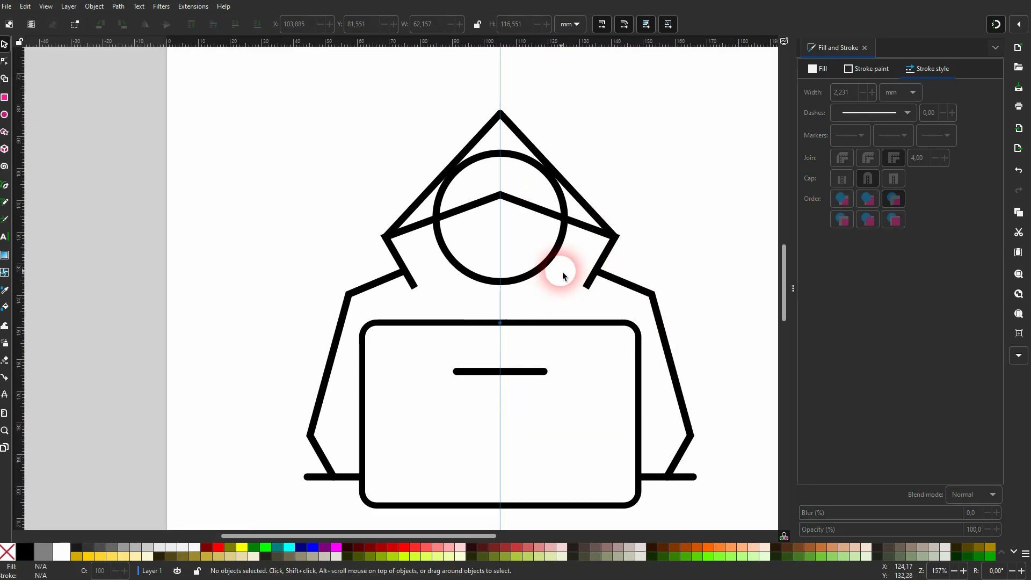
scroll(516, 135, up, 3)
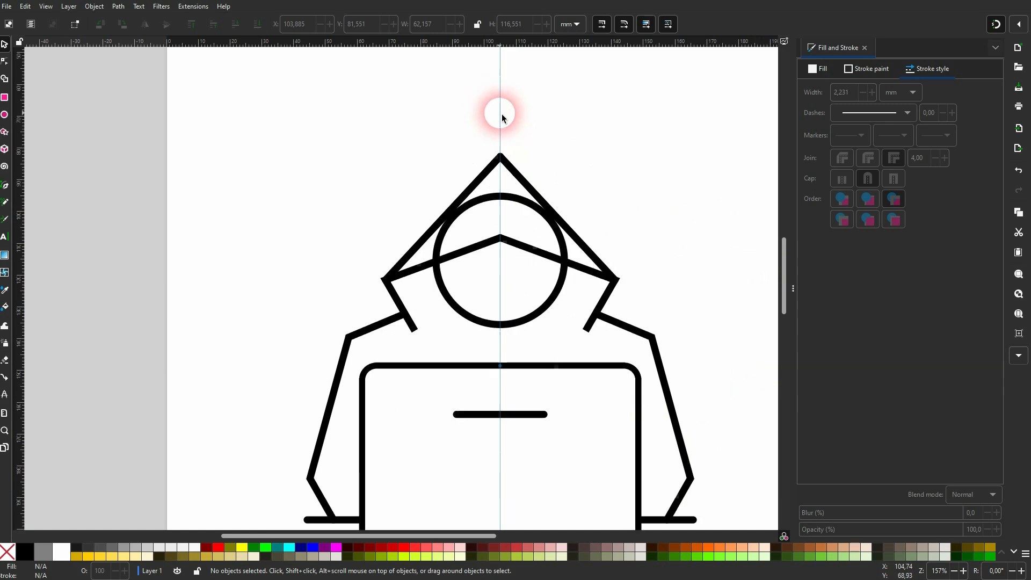
scroll(502, 290, up, 1)
scroll(503, 307, up, 2)
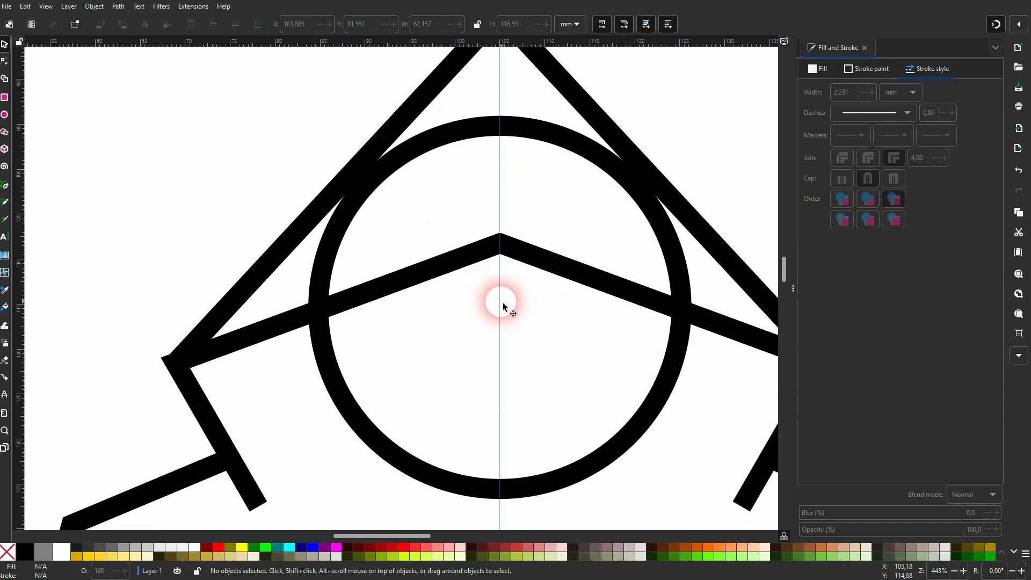
- Join the two mirrored arm-and-hood paths at their end nodes on the guide inside the circle and make the joined node smooth
click(570, 277)
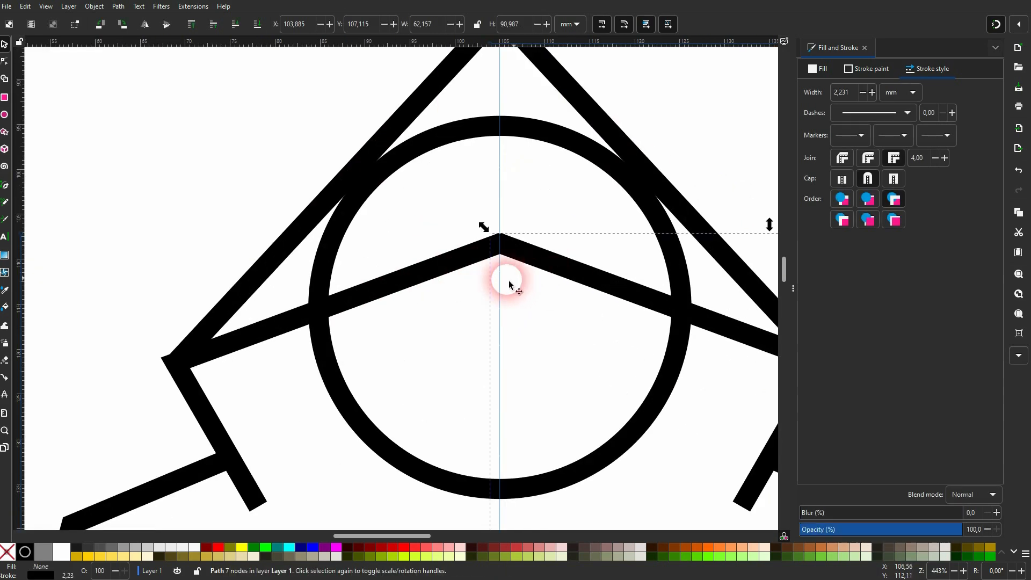
shift+click(403, 292)
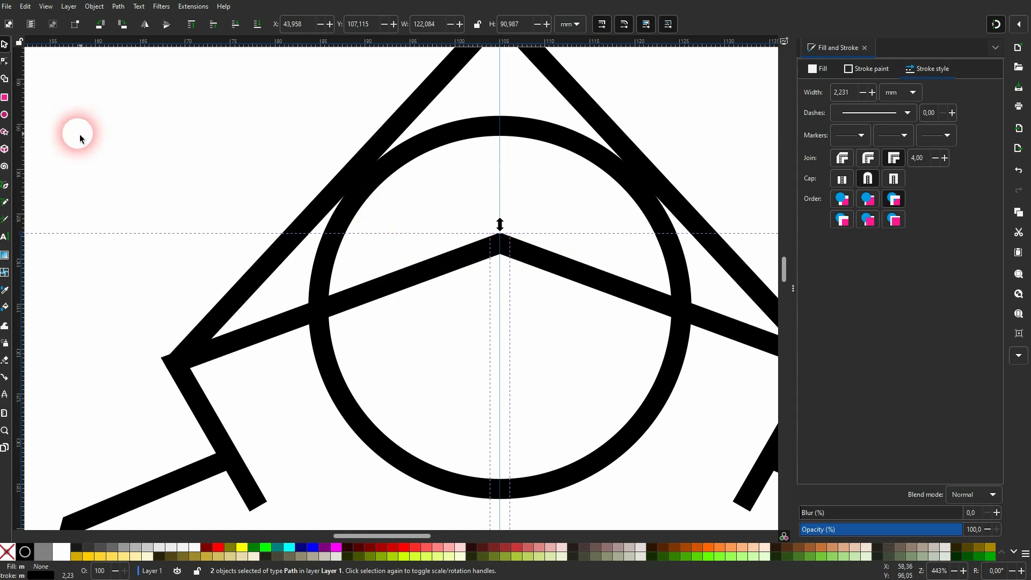
click(4, 64)
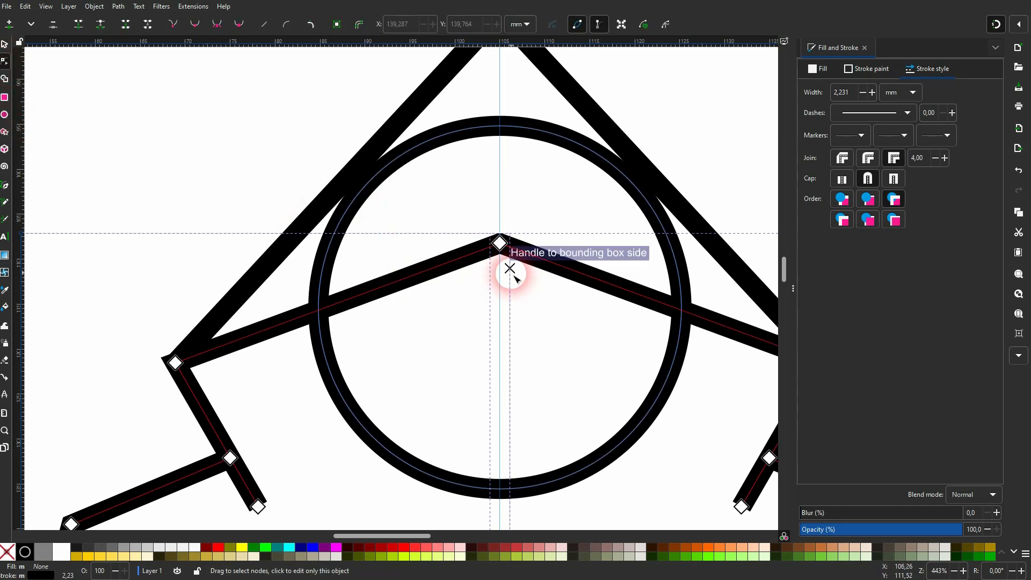
drag(451, 199, 535, 274)
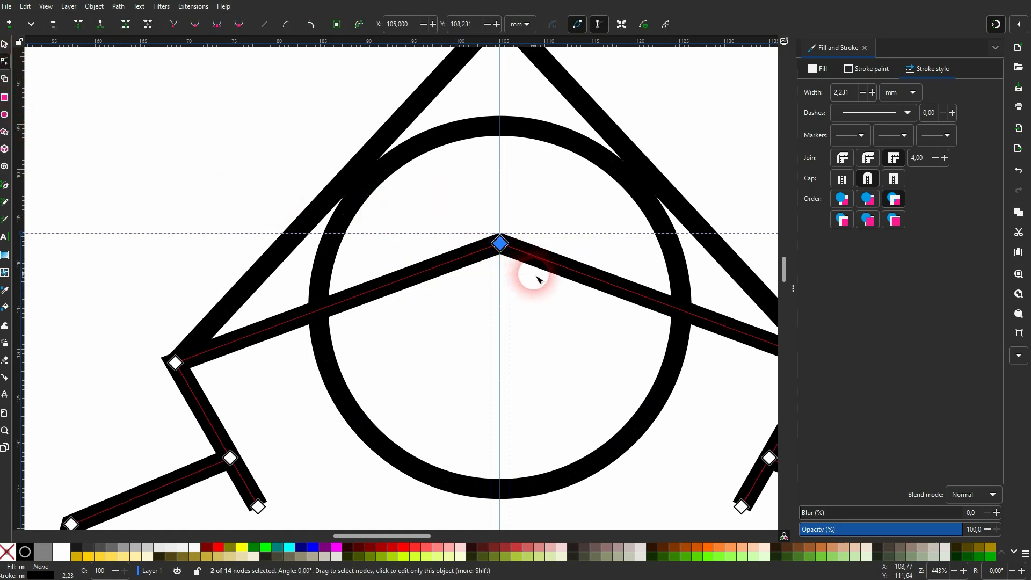
click(79, 24)
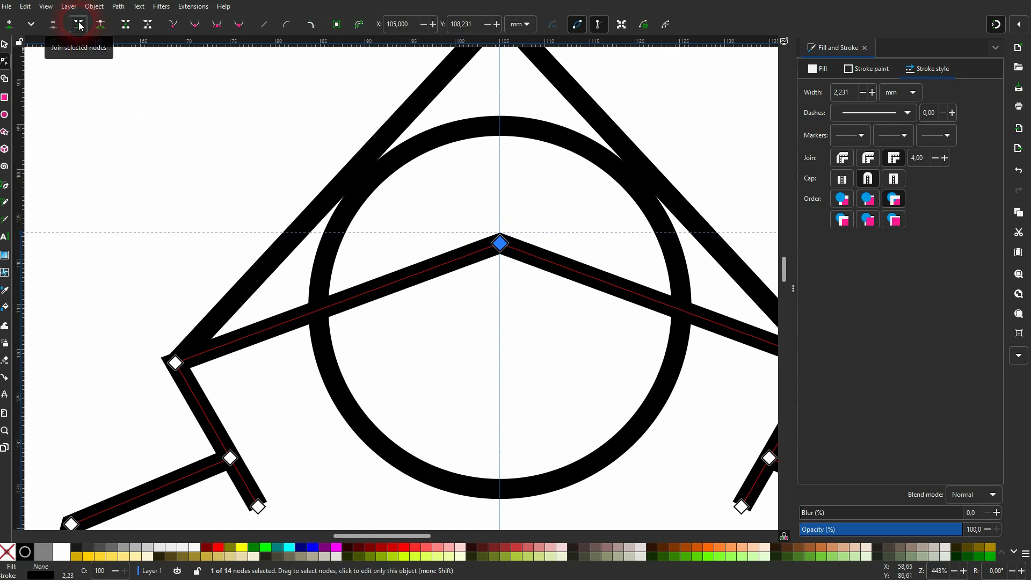
click(196, 24)
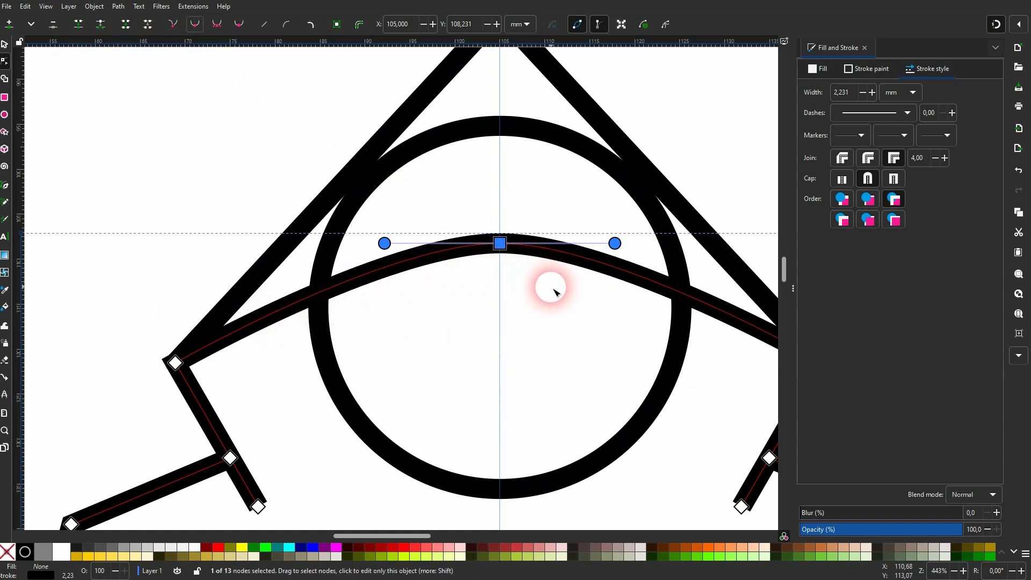
scroll(545, 295, up, 6)
scroll(505, 293, down, 6)
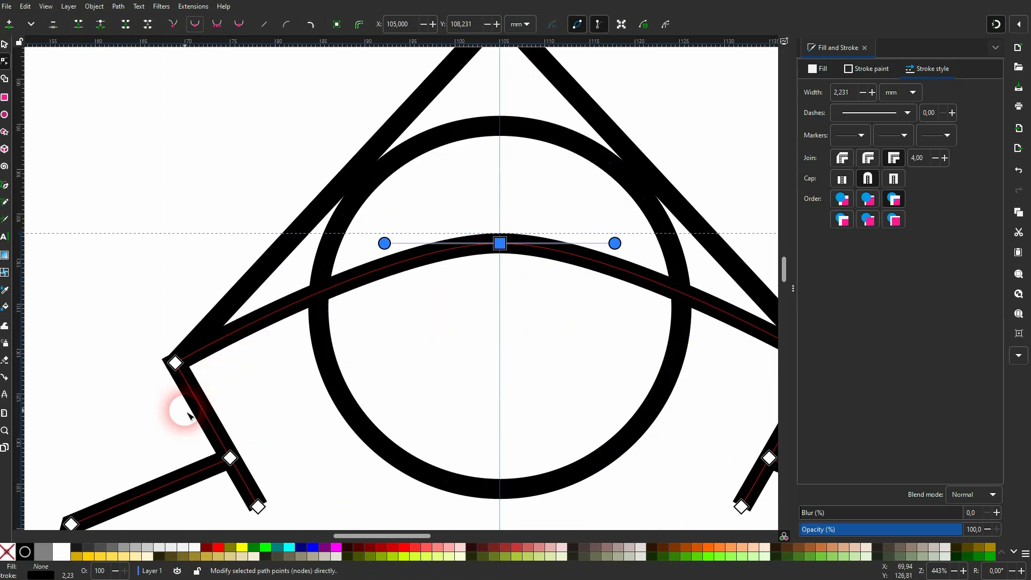
click(7, 48)
click(150, 101)
- Smooth the hood's left corner node, retract its lower handle to keep the neck edge straight, and shorten the upper handle for a slight curve
click(213, 445)
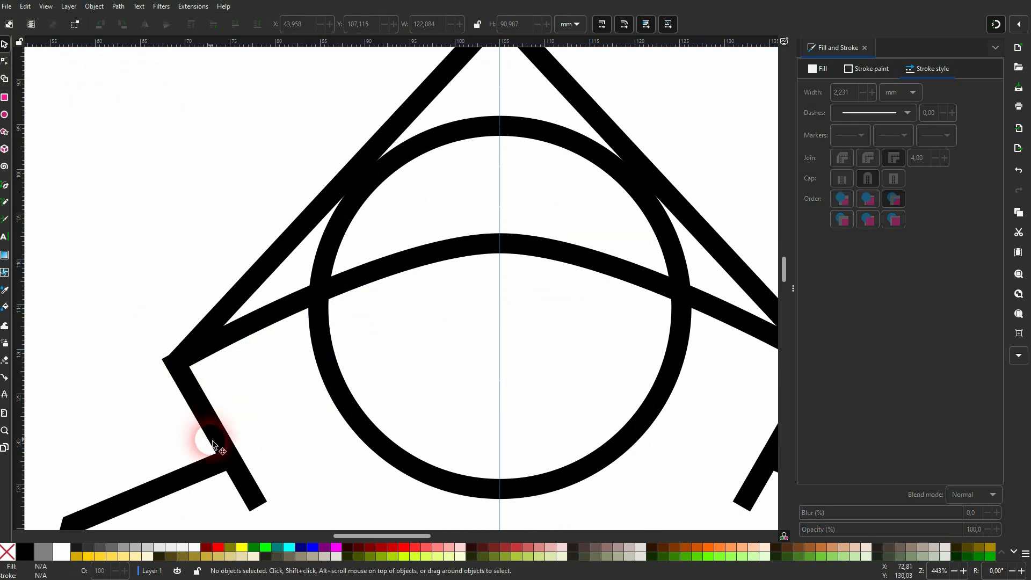
scroll(265, 368, down, 2)
shift+click(339, 144)
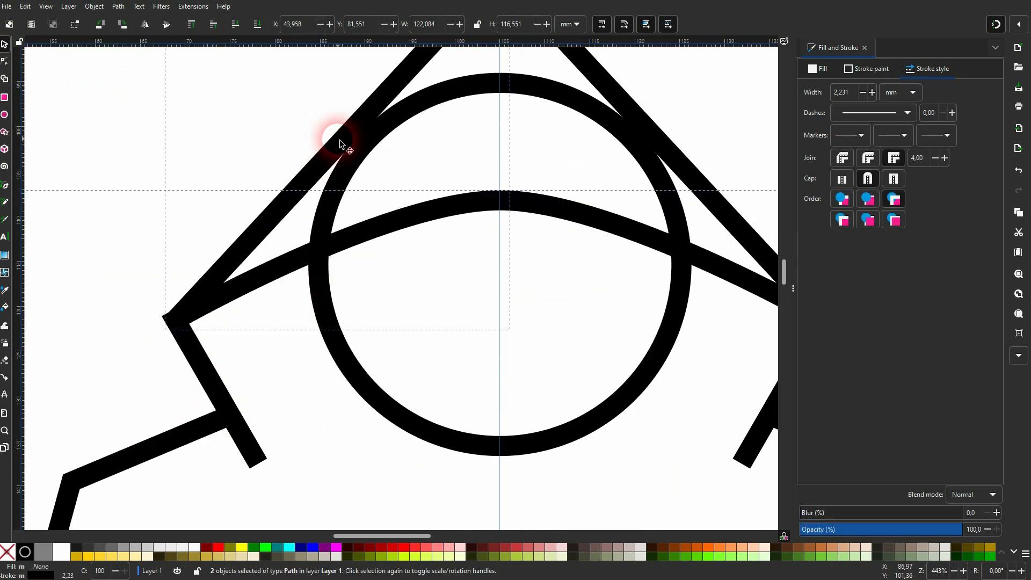
click(6, 63)
drag(72, 244, 192, 361)
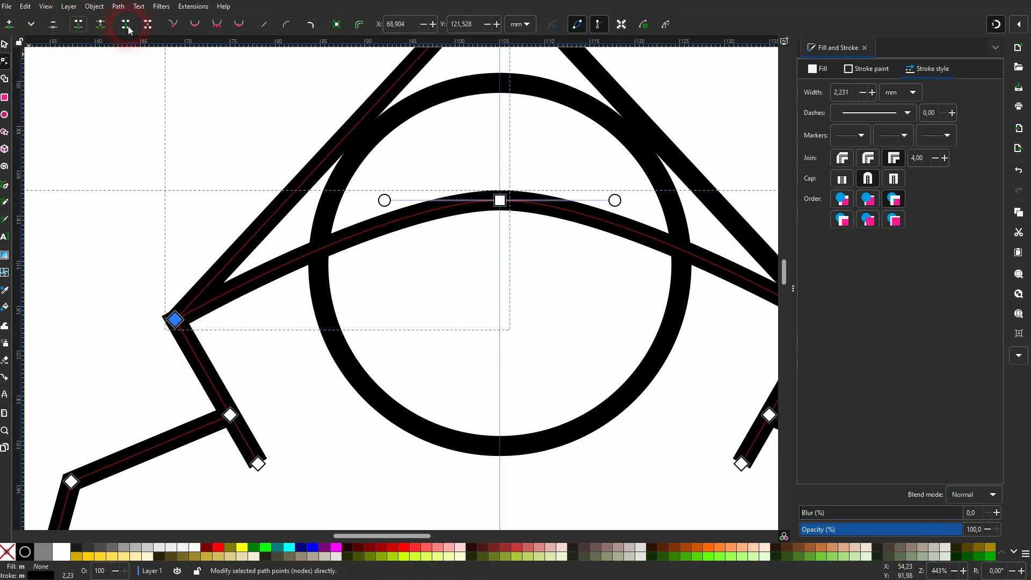
click(199, 27)
click(172, 318)
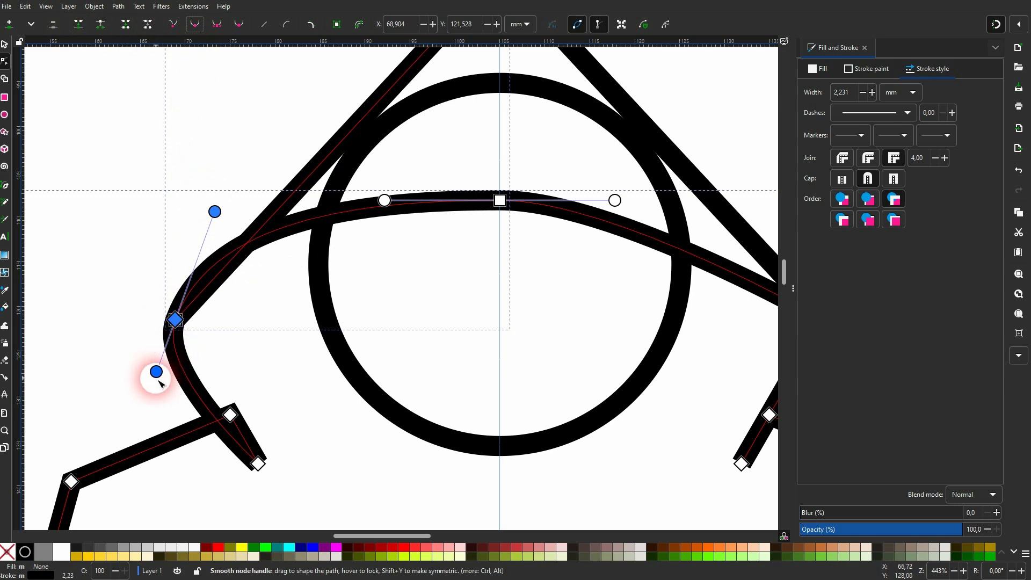
drag(157, 371, 175, 324)
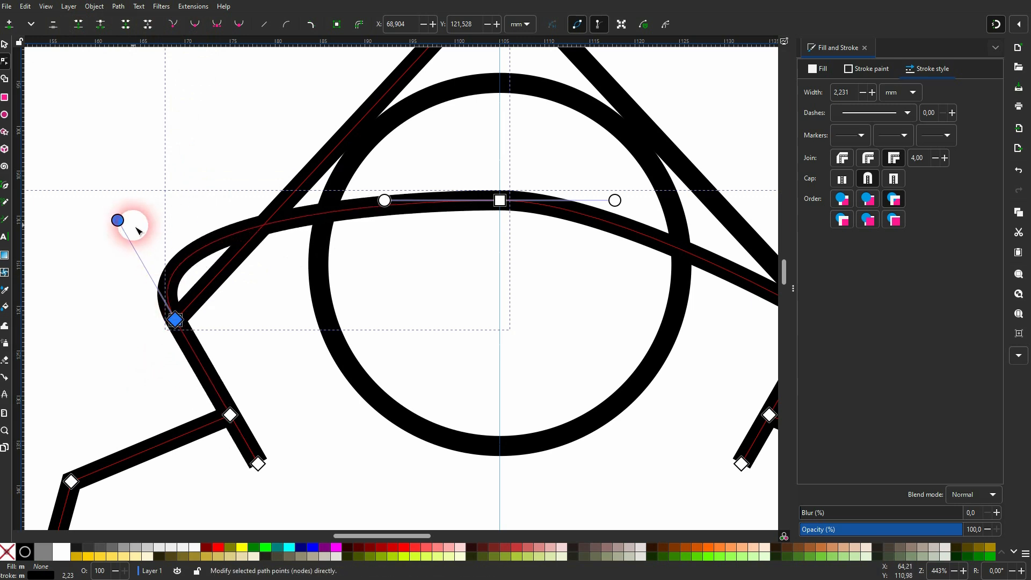
drag(118, 220, 197, 282)
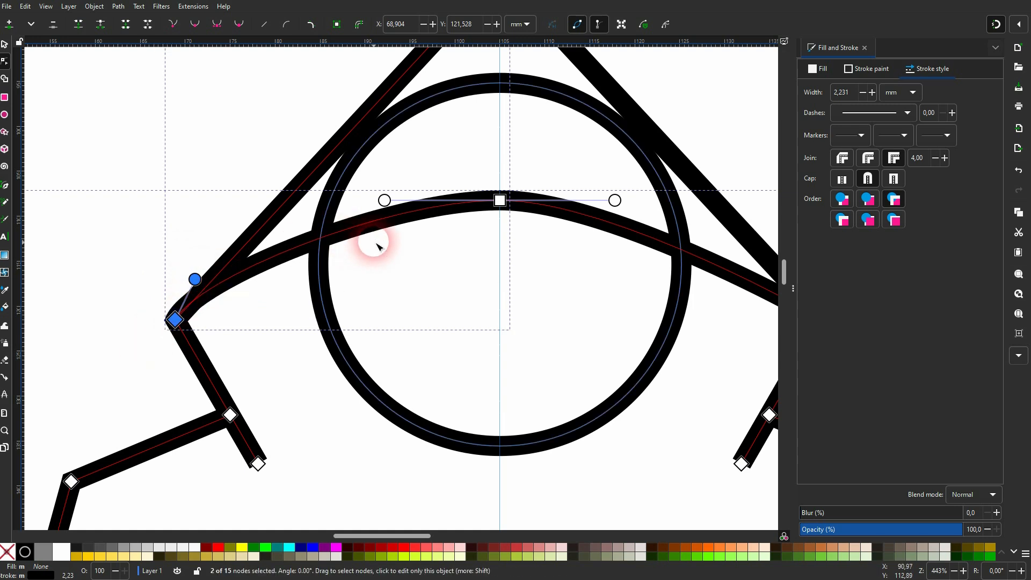
- Smooth the hood's right corner node, retract its lower handle into the node, and shorten the upper handle close to the corner
drag(390, 536, 435, 537)
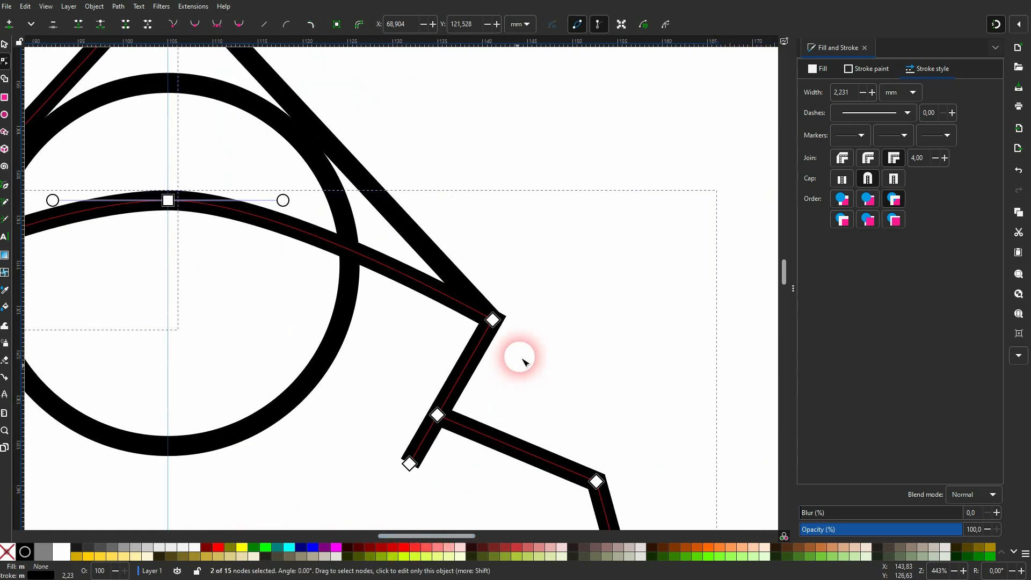
drag(553, 278, 472, 350)
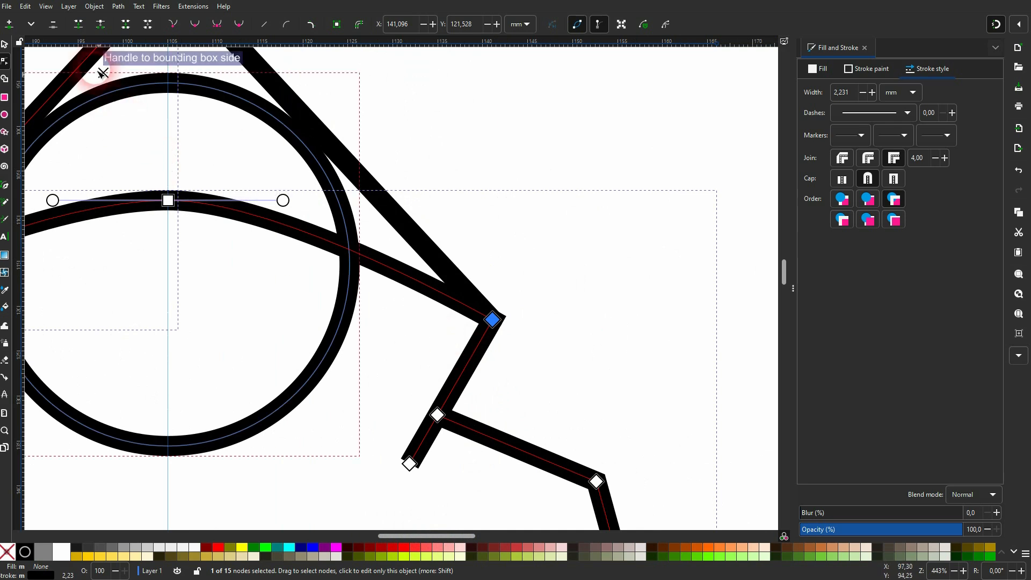
click(77, 27)
click(195, 26)
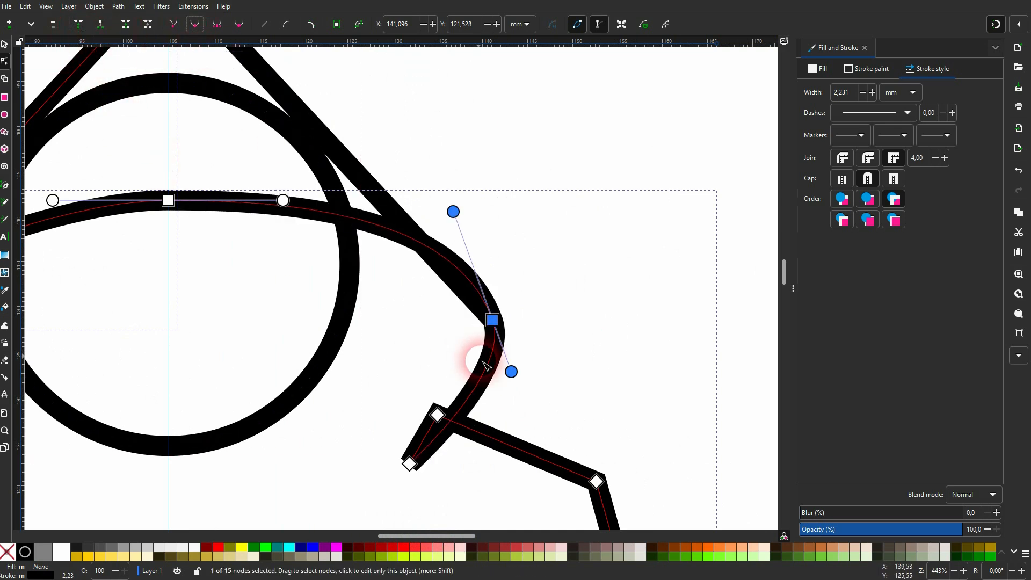
drag(513, 372, 493, 329)
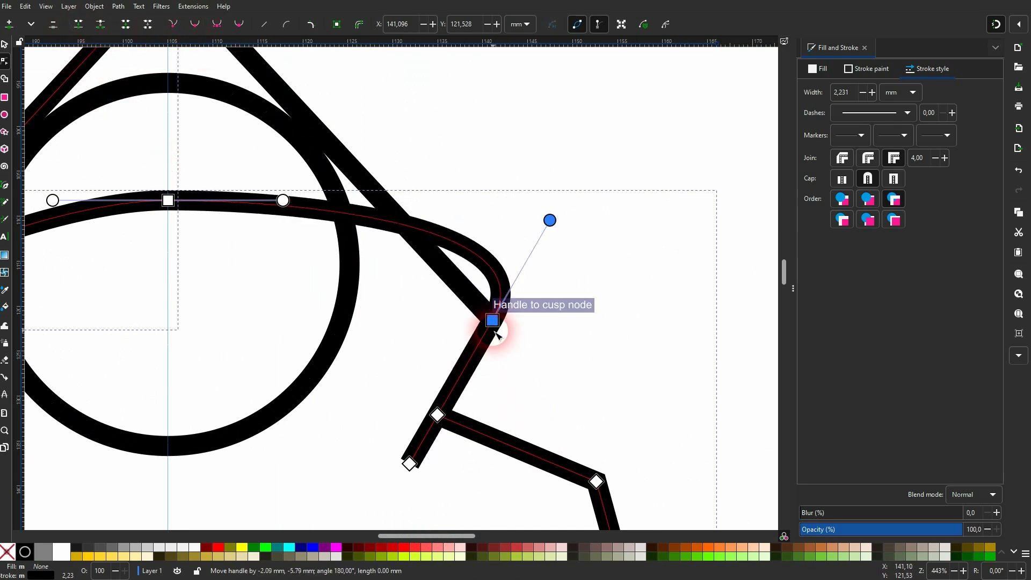
drag(545, 221, 479, 297)
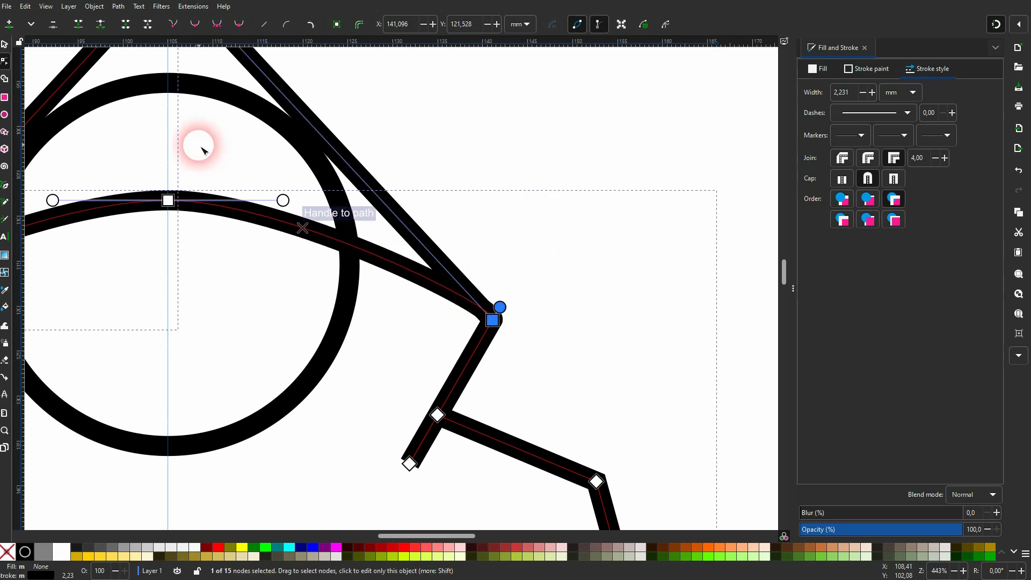
click(3, 47)
click(667, 151)
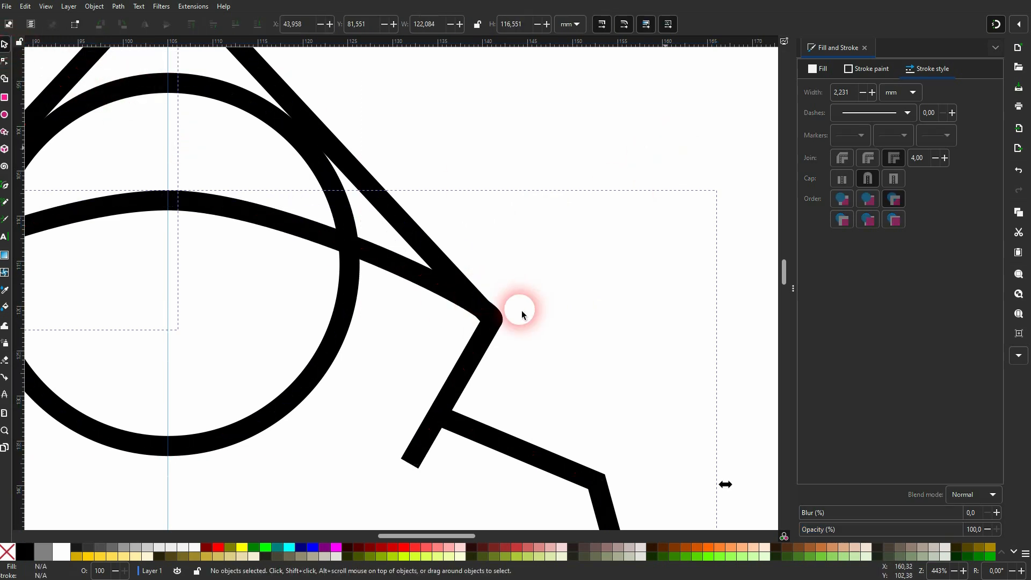
- Join the two outer hood lines at their top end nodes on the guide and make the apex node smooth
scroll(500, 324, down, 4)
scroll(382, 269, up, 2)
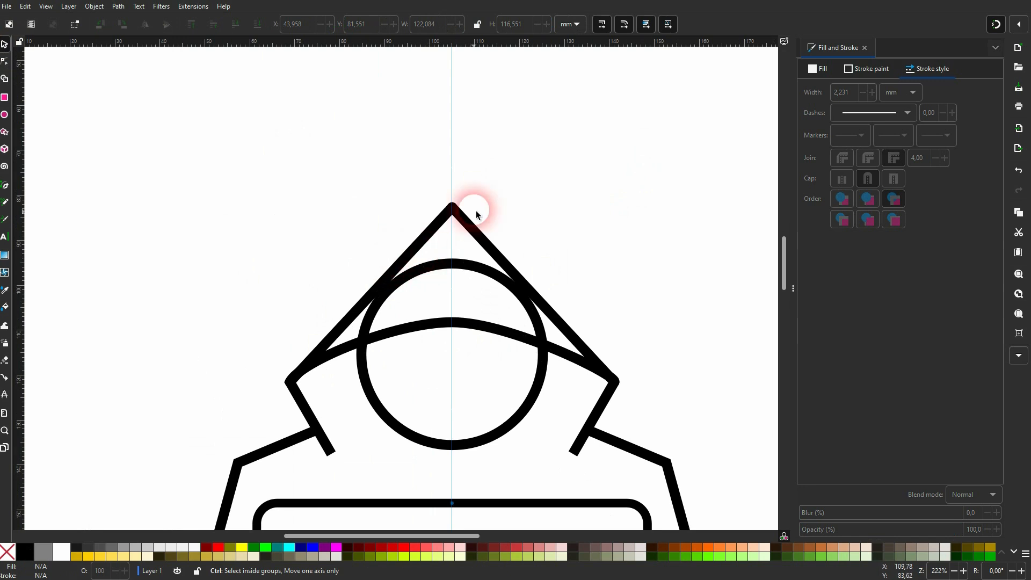
scroll(475, 210, up, 2)
click(459, 247)
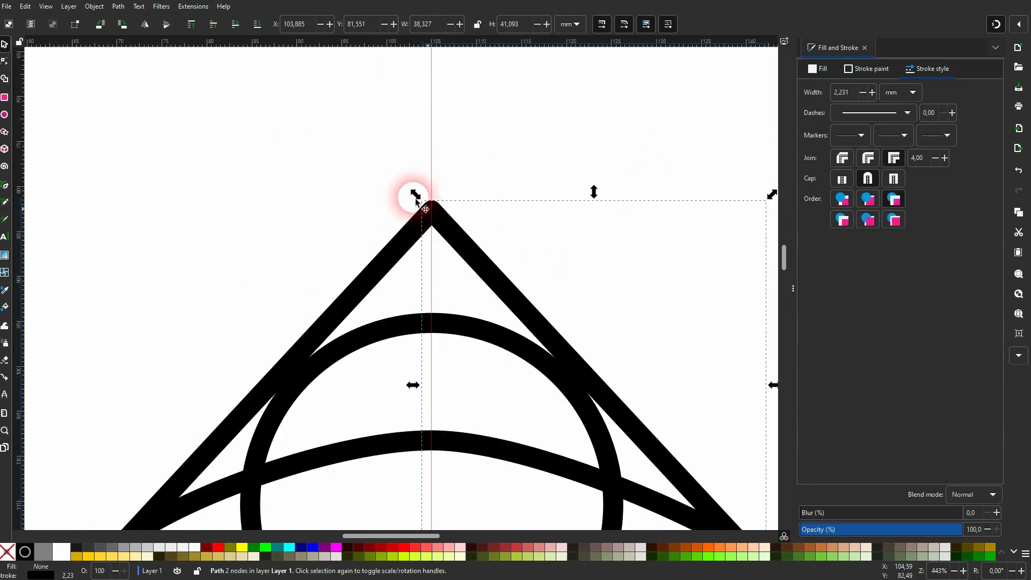
shift+click(359, 292)
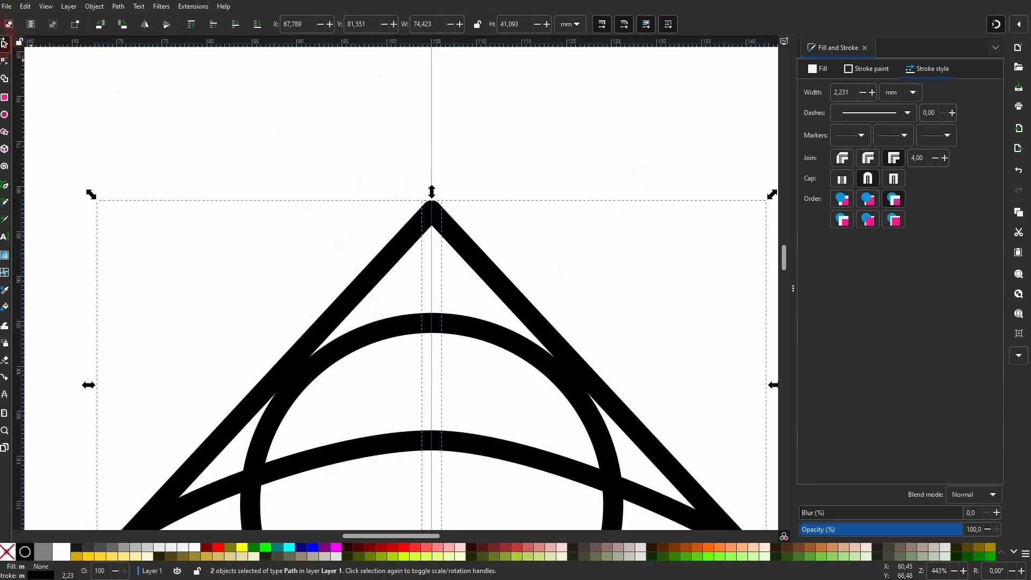
click(6, 80)
click(5, 61)
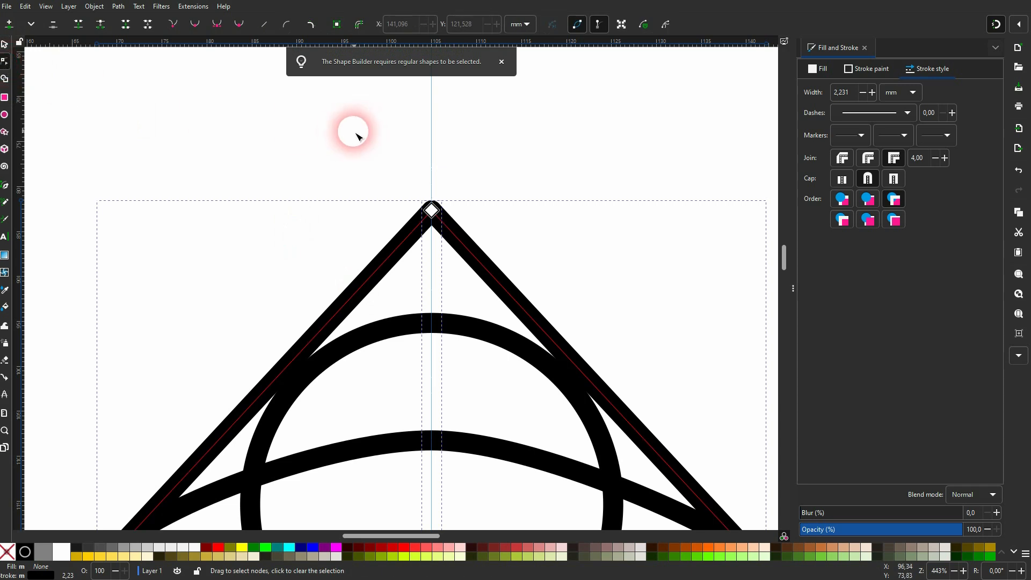
drag(361, 128, 454, 212)
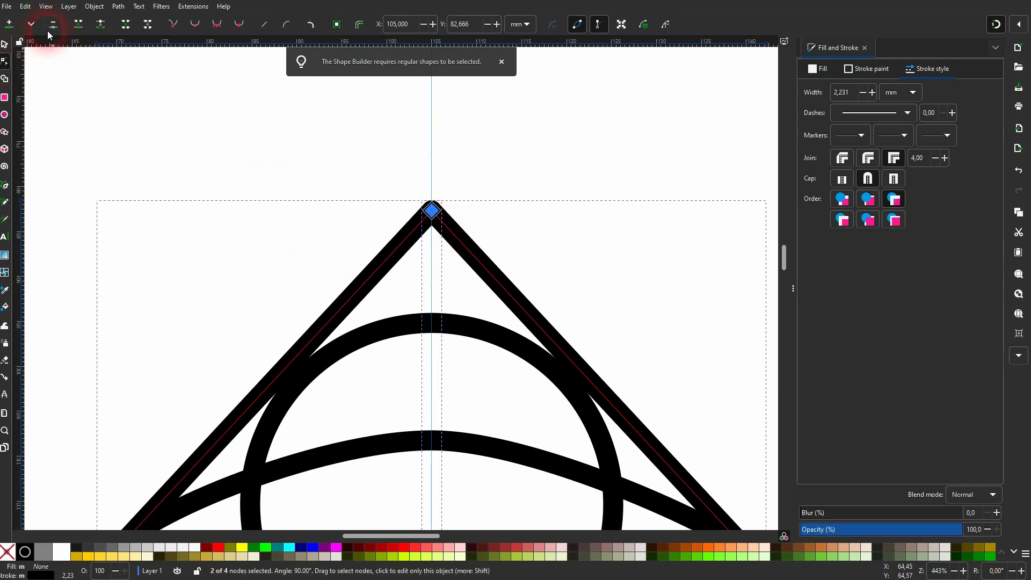
click(77, 25)
click(195, 24)
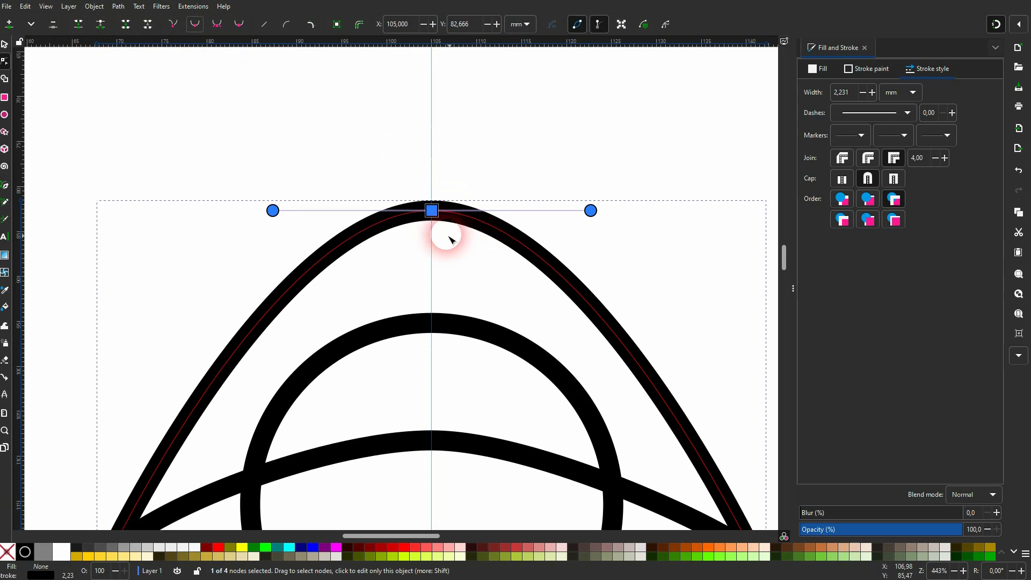
- Lower the hood's apex node along the guide to about Y 86.7 mm and shorten both of its handles equally
drag(433, 215, 427, 263)
scroll(441, 285, down, 3)
scroll(467, 298, up, 1)
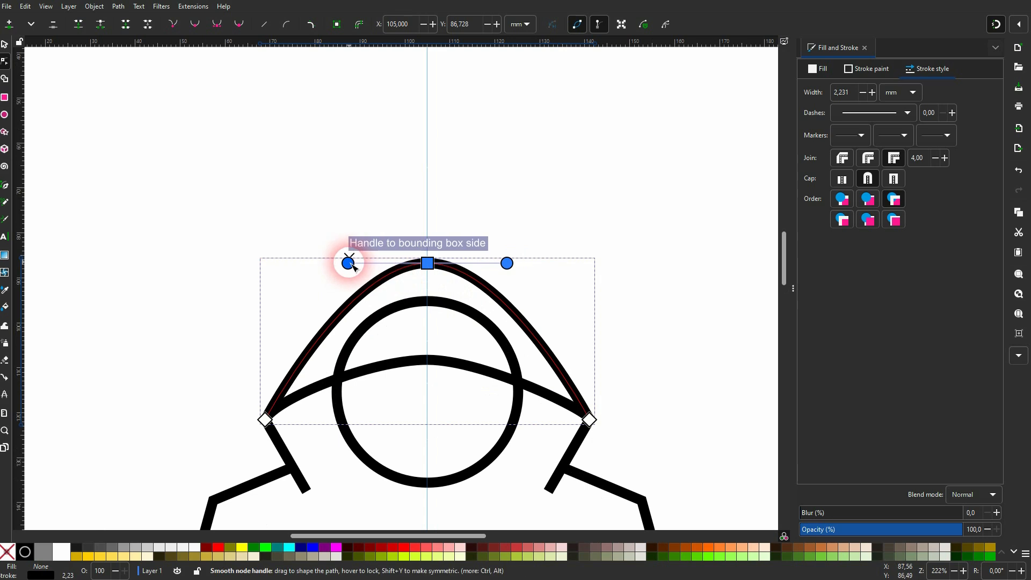
drag(347, 264, 374, 269)
drag(513, 270, 490, 271)
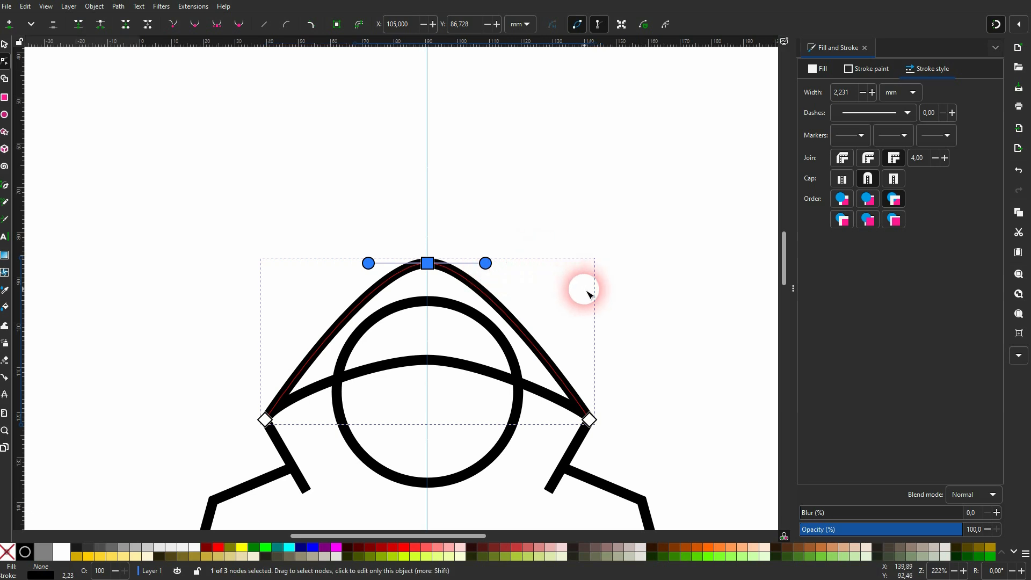
scroll(583, 289, down, 3)
click(5, 47)
click(341, 410)
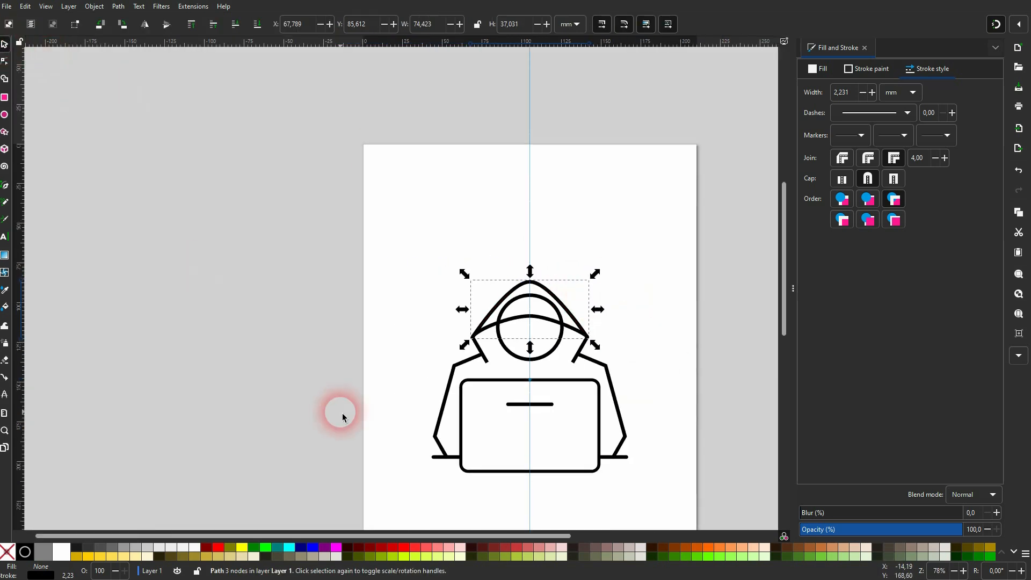
scroll(655, 403, down, 1)
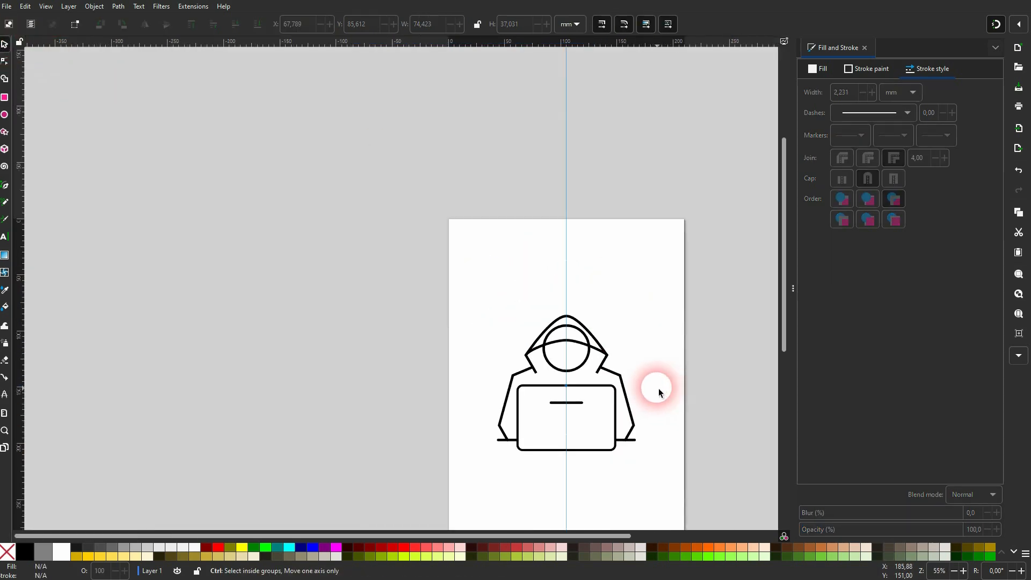
scroll(656, 388, up, 2)
scroll(607, 404, down, 3)
scroll(498, 198, up, 3)
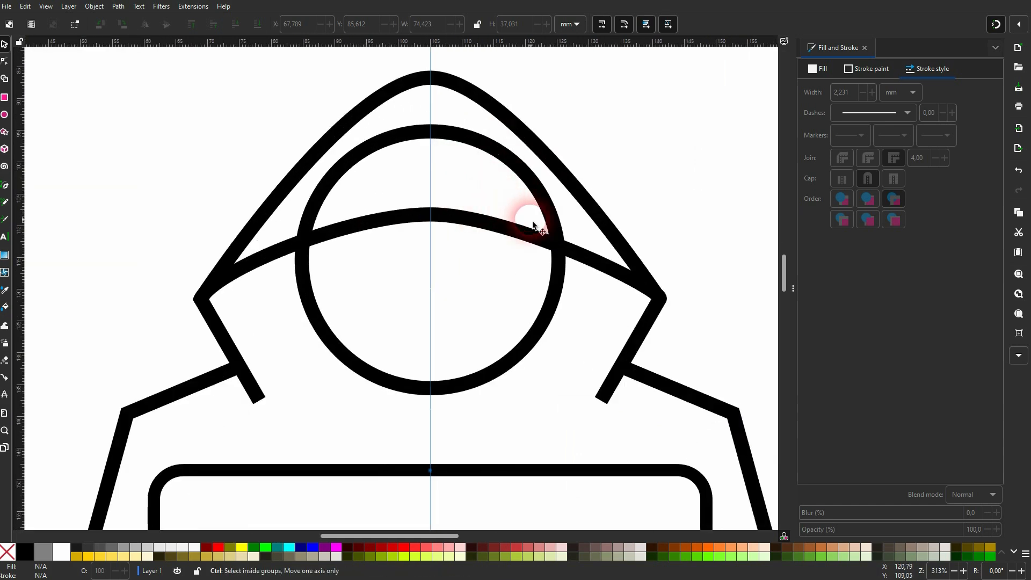
scroll(532, 224, down, 2)
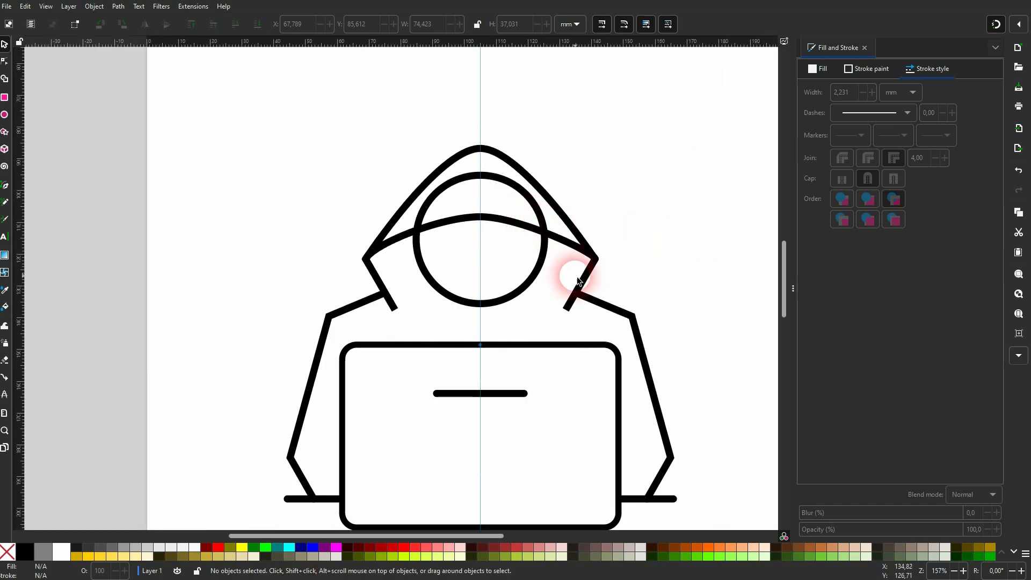
click(535, 286)
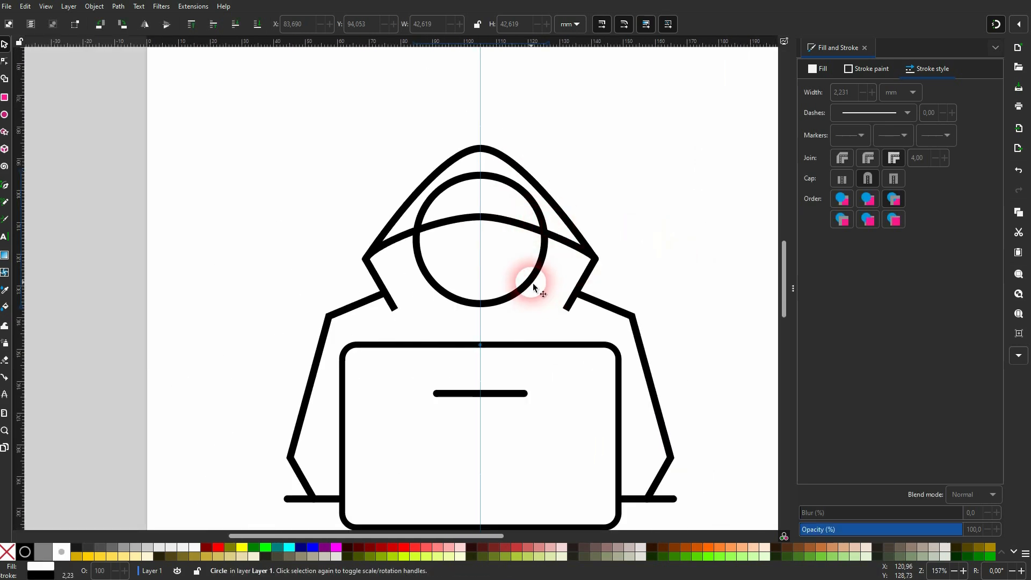
click(565, 214)
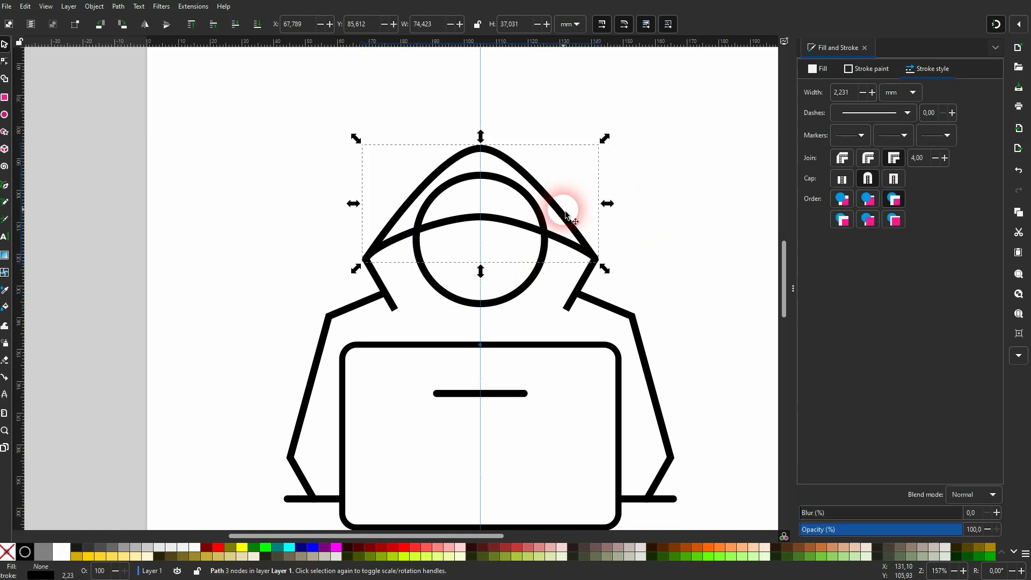
drag(565, 214, 285, 213)
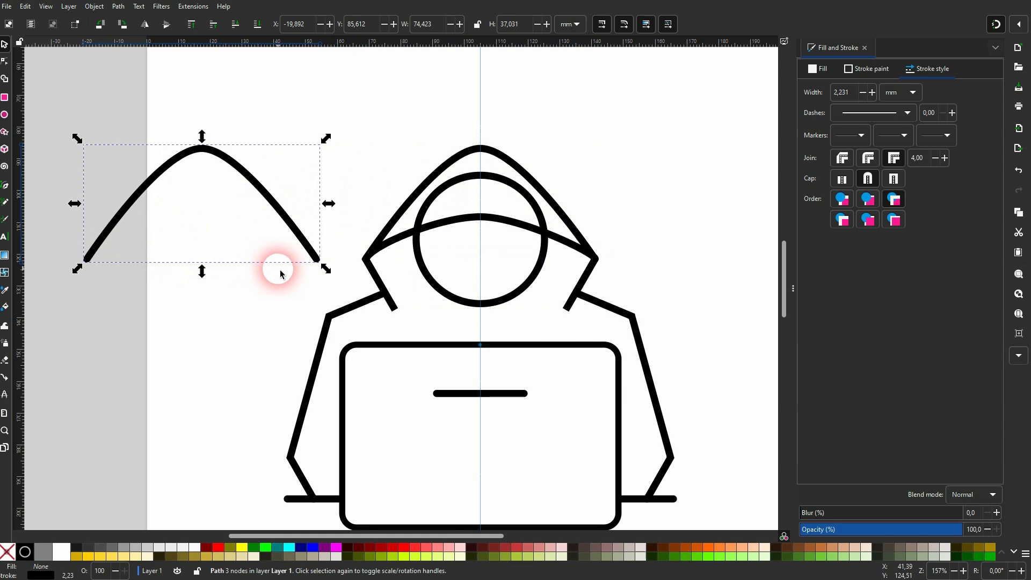
key(Delete)
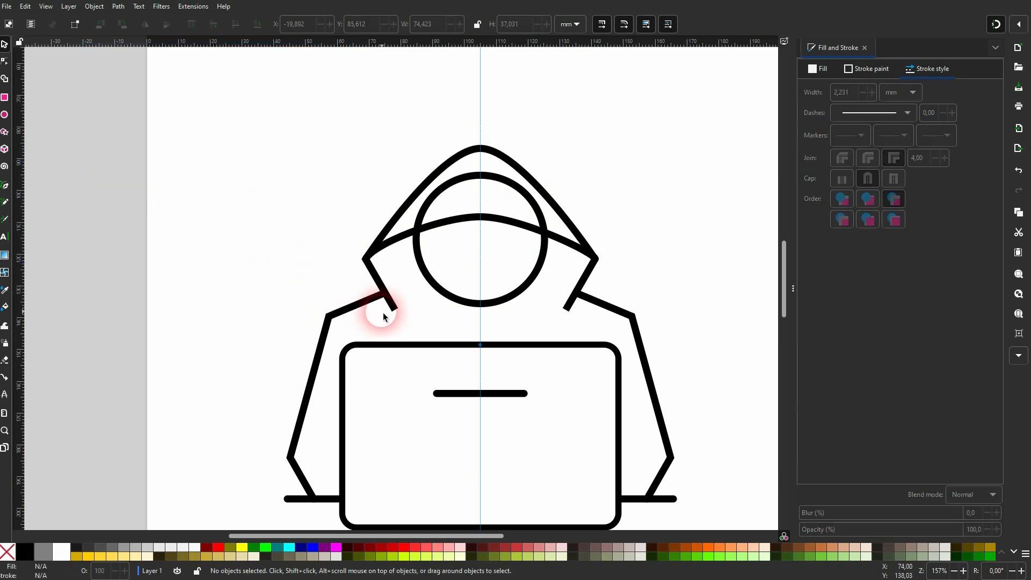
click(375, 305)
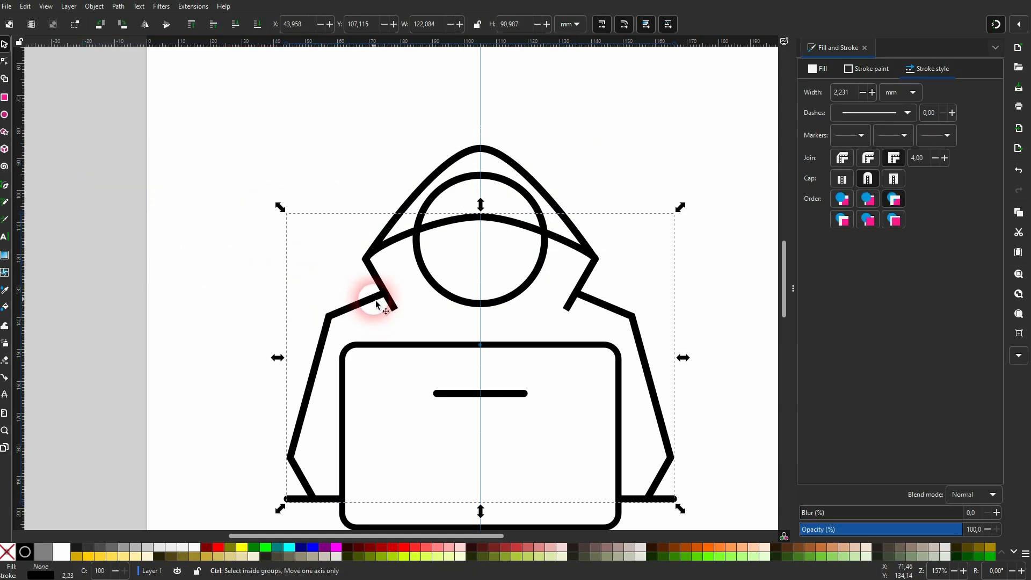
scroll(376, 304, down, 2)
drag(378, 301, 162, 300)
click(459, 263)
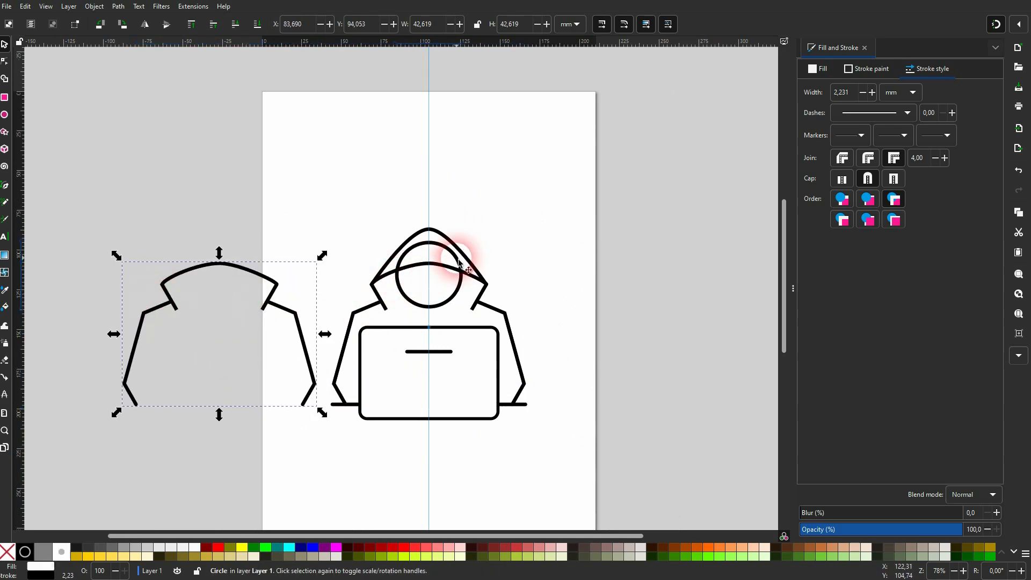
drag(459, 263, 247, 249)
scroll(181, 257, up, 4)
scroll(301, 303, down, 4)
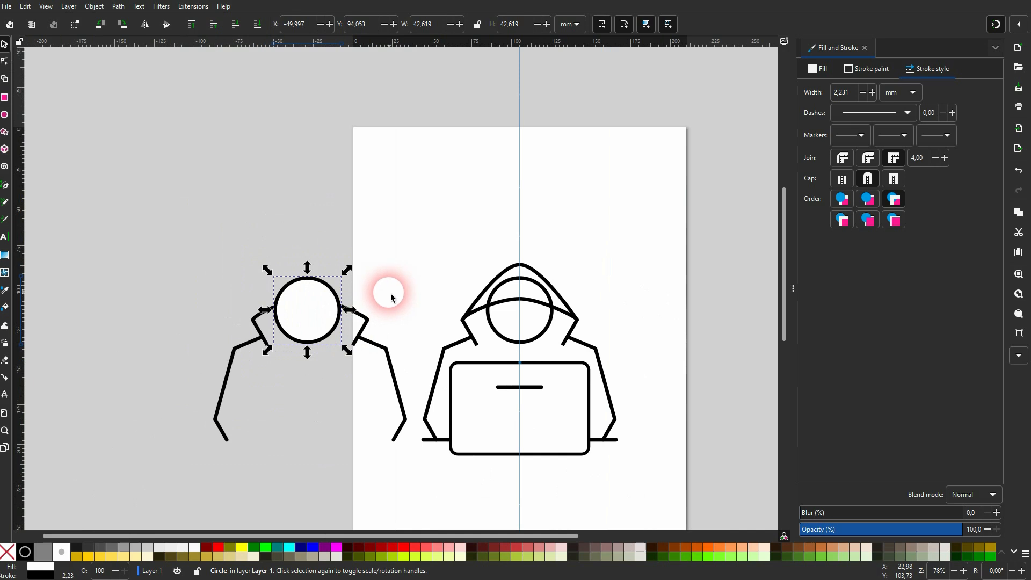
key(Delete)
click(372, 344)
key(Delete)
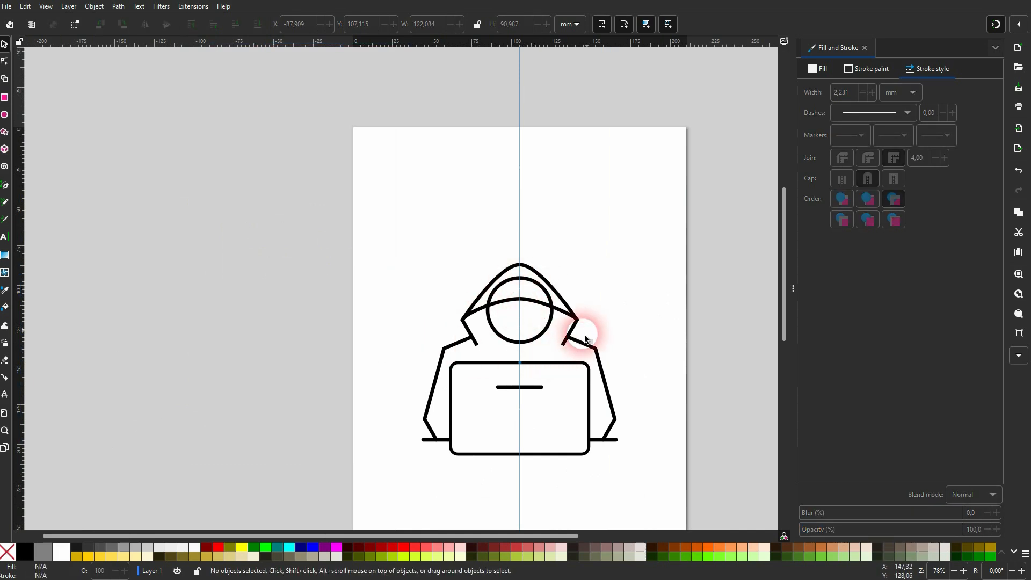
- Fill the body outline with red and the head circle with cyan
scroll(589, 329, up, 1)
click(563, 343)
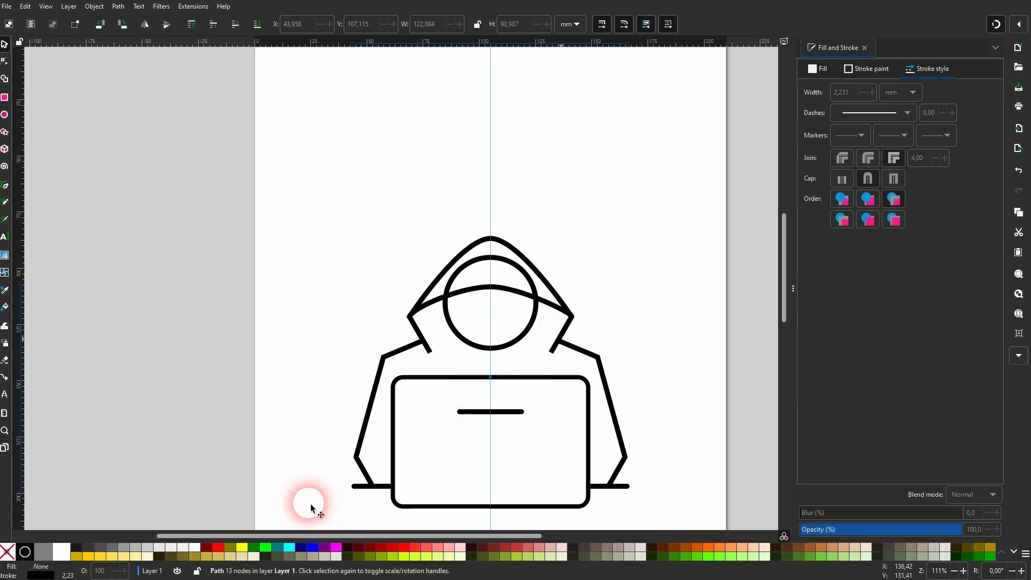
click(219, 549)
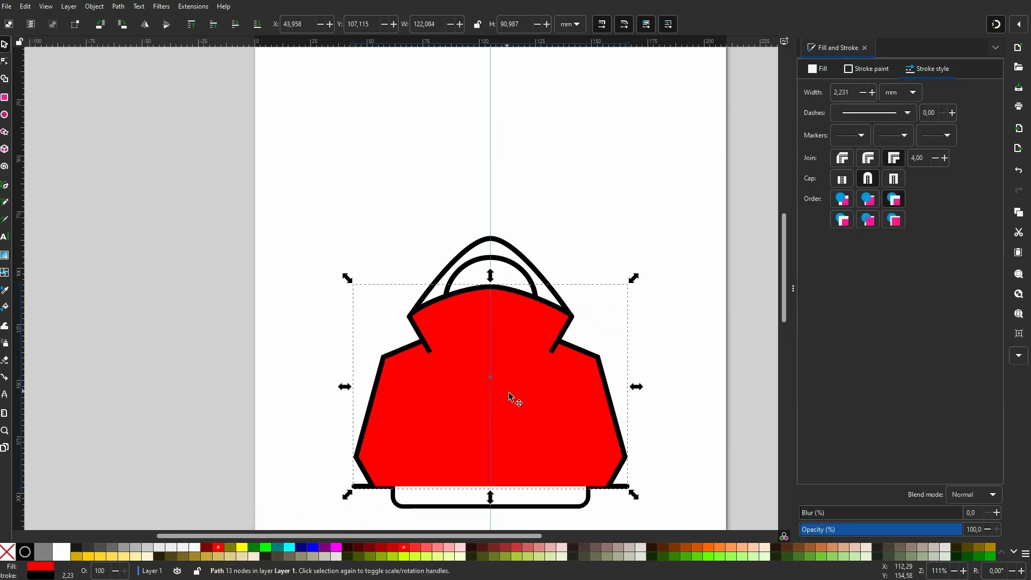
click(525, 275)
click(289, 547)
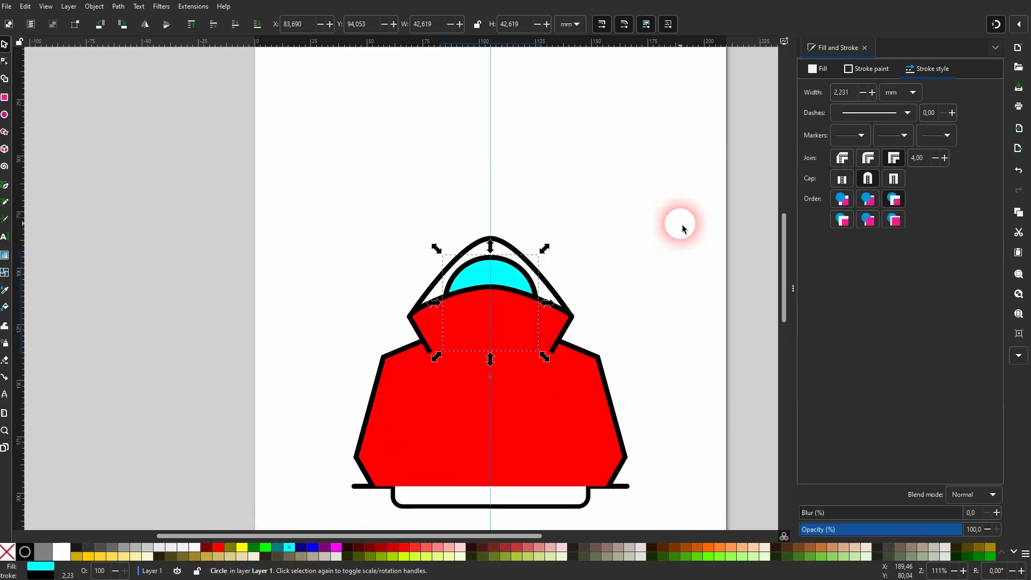
click(626, 324)
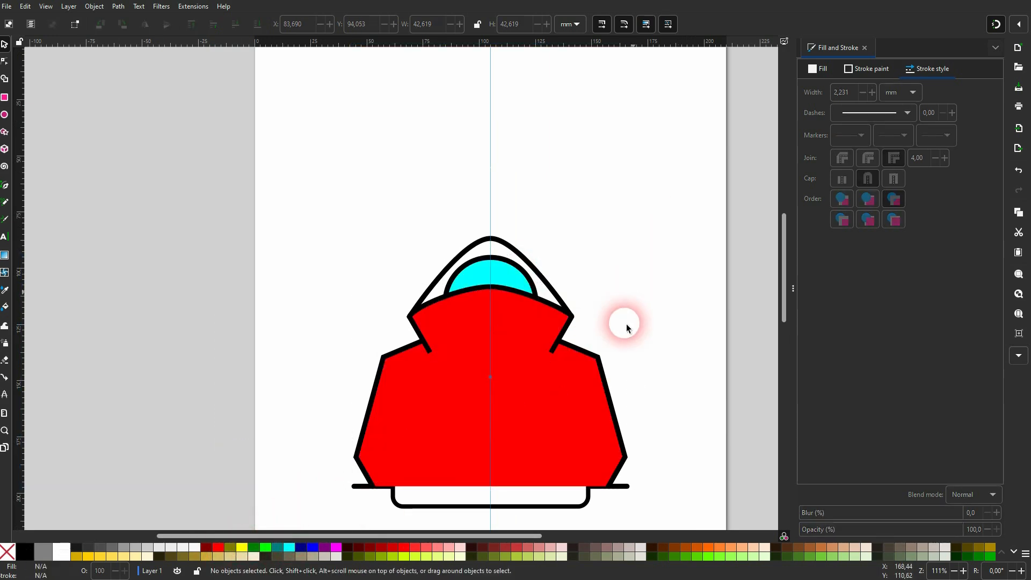
- Duplicate the red body and the cyan circle together and place the copy to the left of the original, at about X -79 mm
click(556, 348)
shift+click(519, 272)
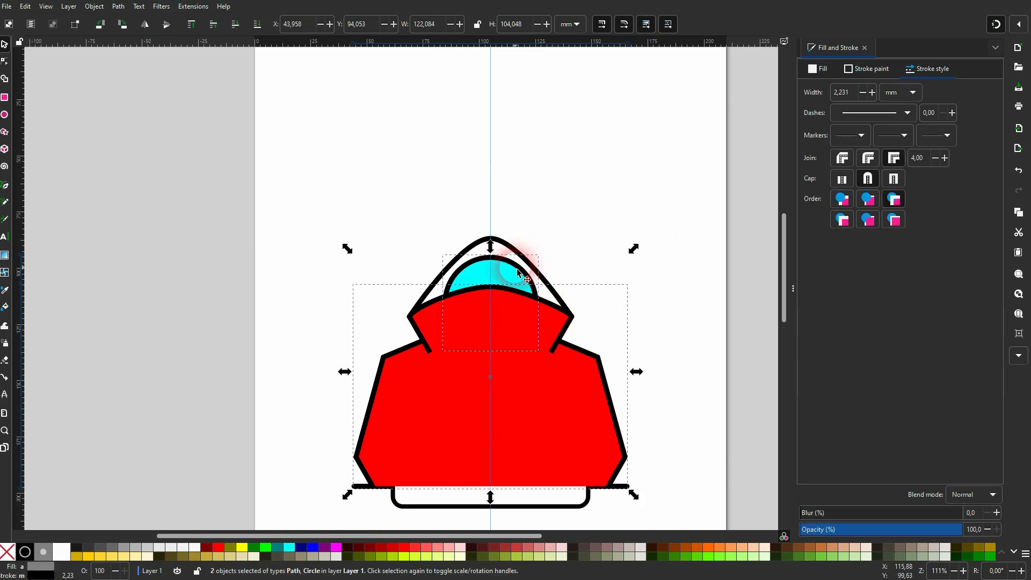
key(ctrl+d)
drag(519, 277, 224, 293)
- Raise the copied circle above the copied body and cut the body with it using Division
shift+click(227, 299)
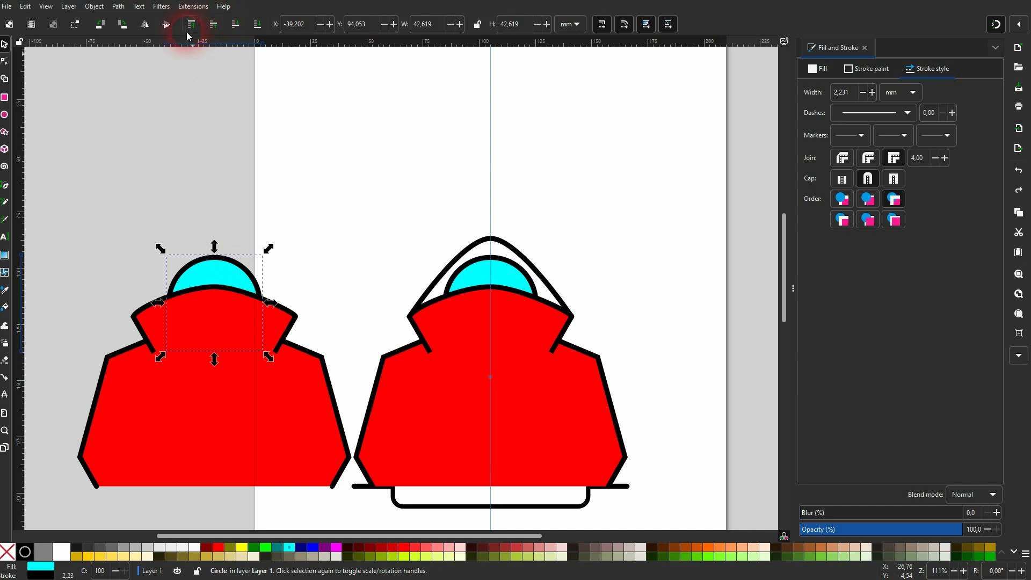
click(190, 29)
shift+click(291, 333)
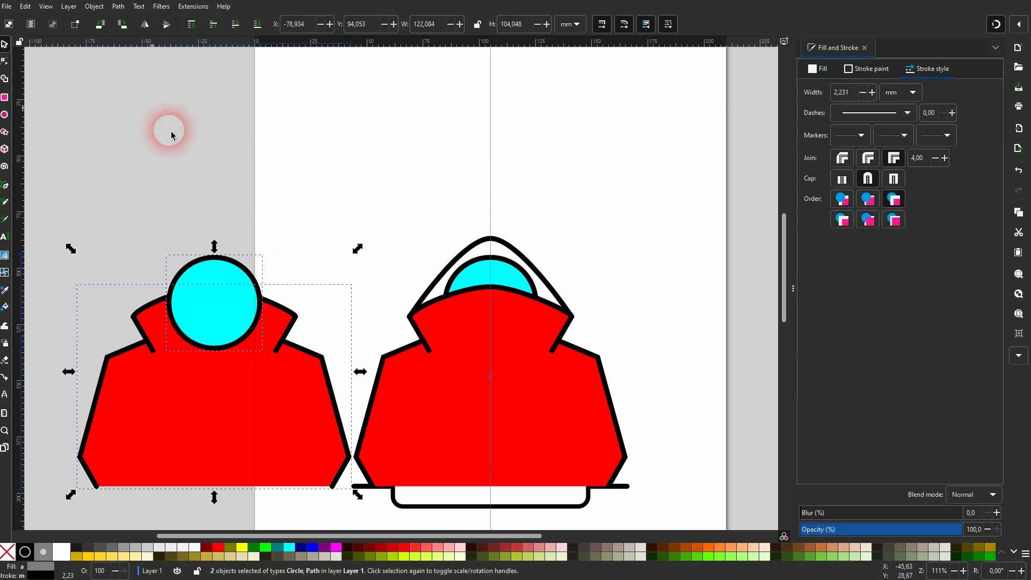
click(118, 7)
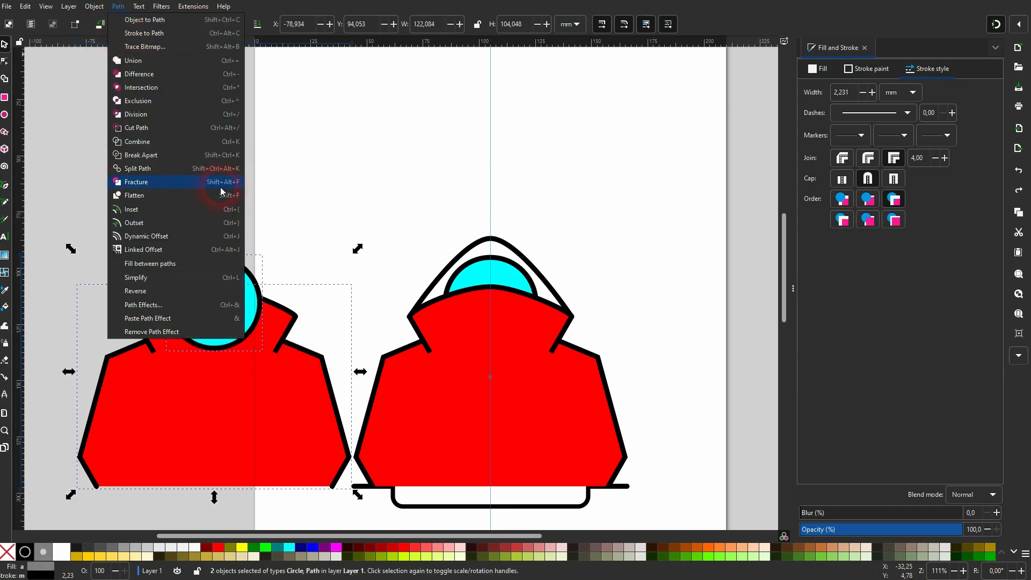
click(169, 113)
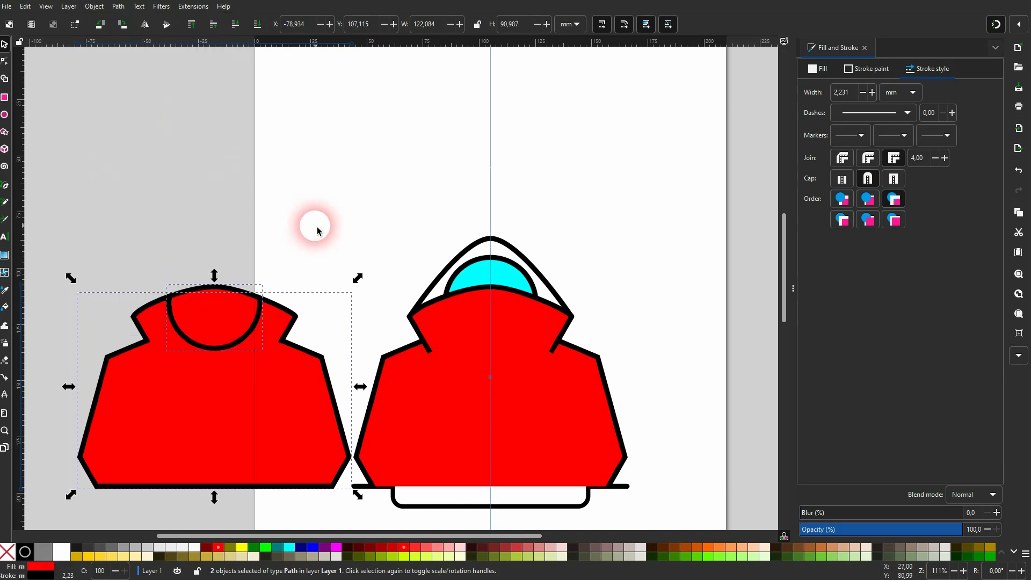
- Delete the divided copy's outer body piece and move the remaining face shape onto the original circle, at X 83.690 mm
click(341, 249)
click(306, 403)
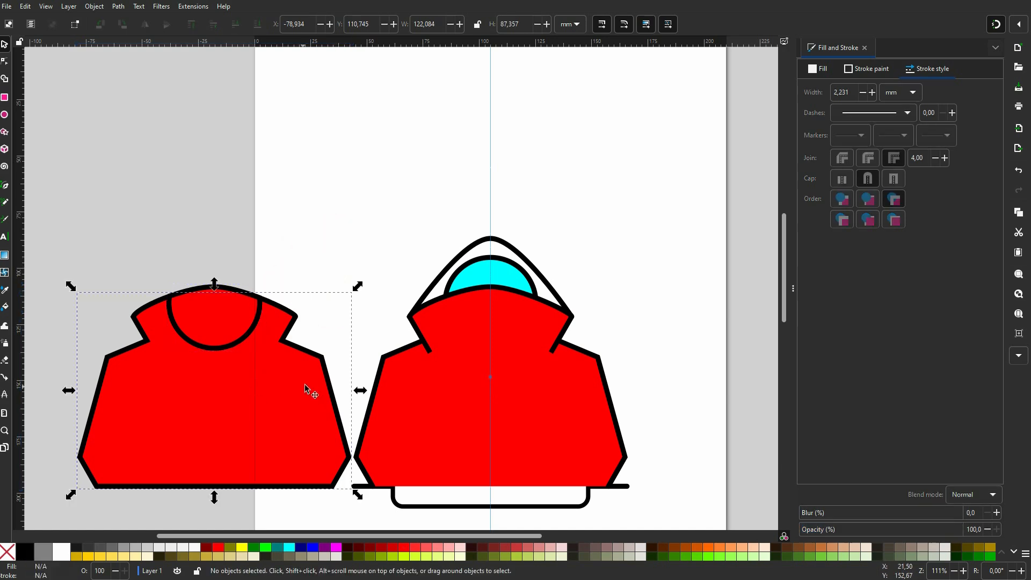
key(Delete)
click(256, 350)
click(234, 322)
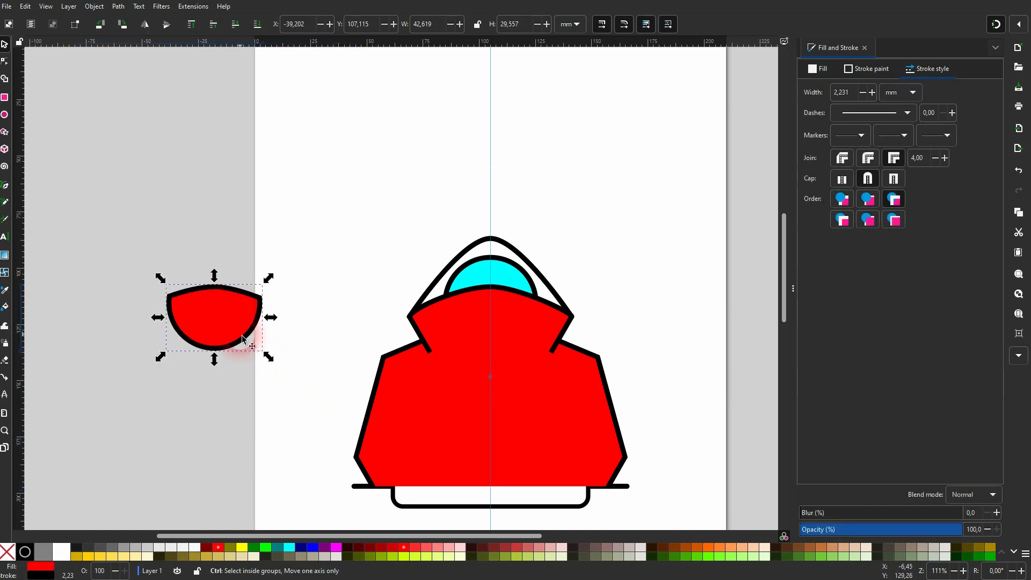
drag(243, 339, 528, 331)
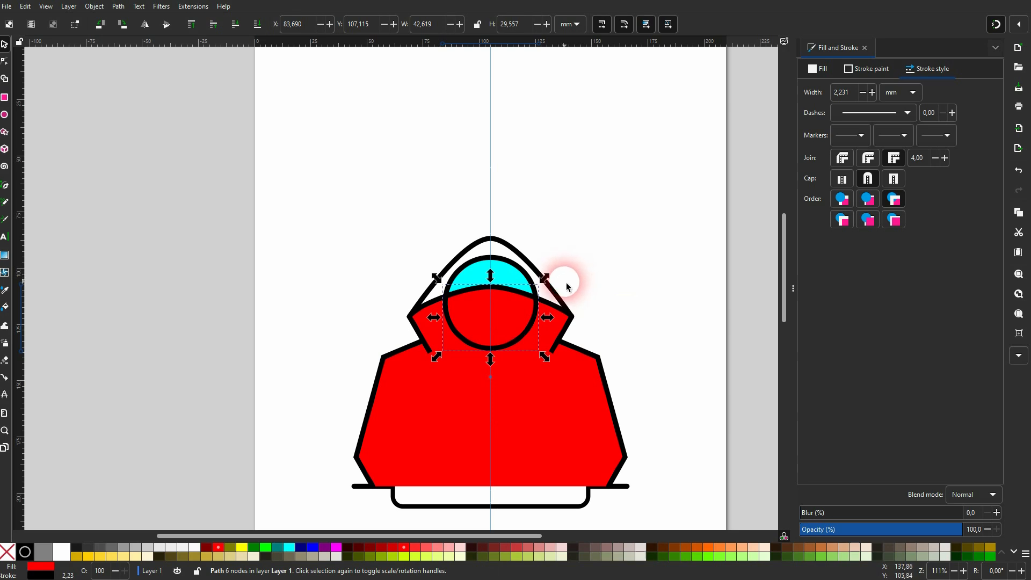
- Duplicate the original cyan circle and red body together and place the copy to the left of the drawing, at about X -100 mm
click(513, 275)
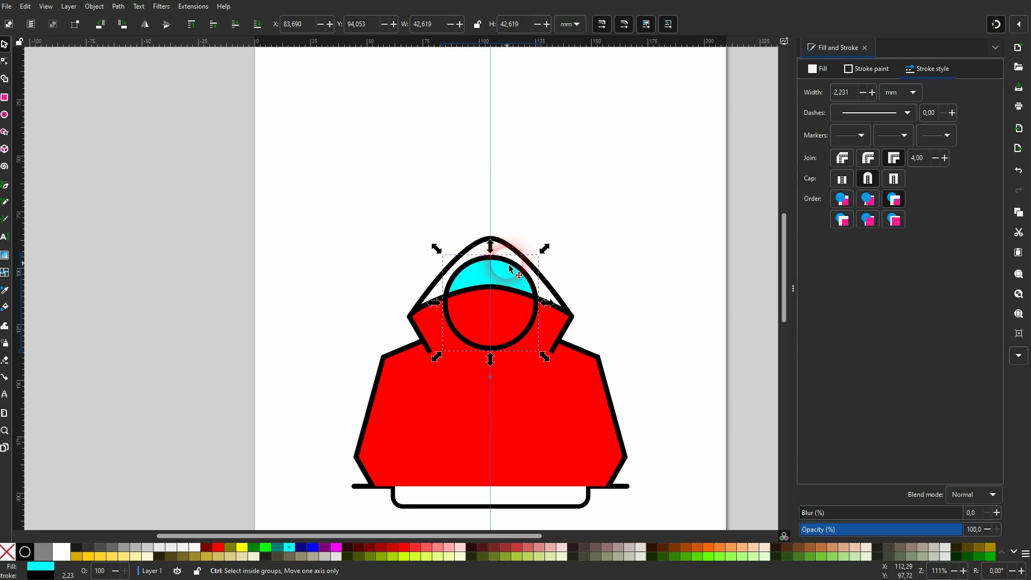
drag(509, 267, 287, 282)
key(ctrl+z)
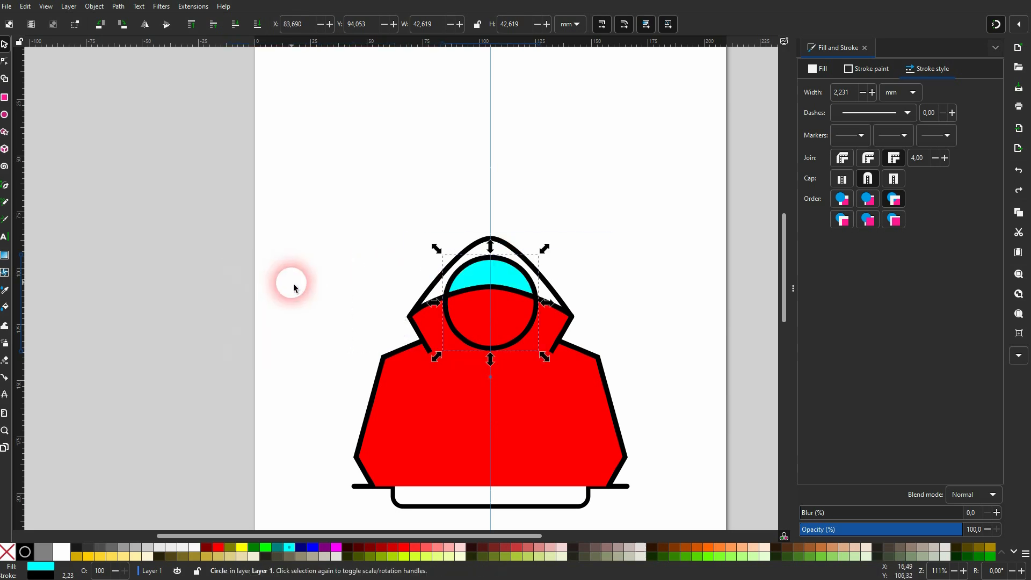
shift+click(559, 433)
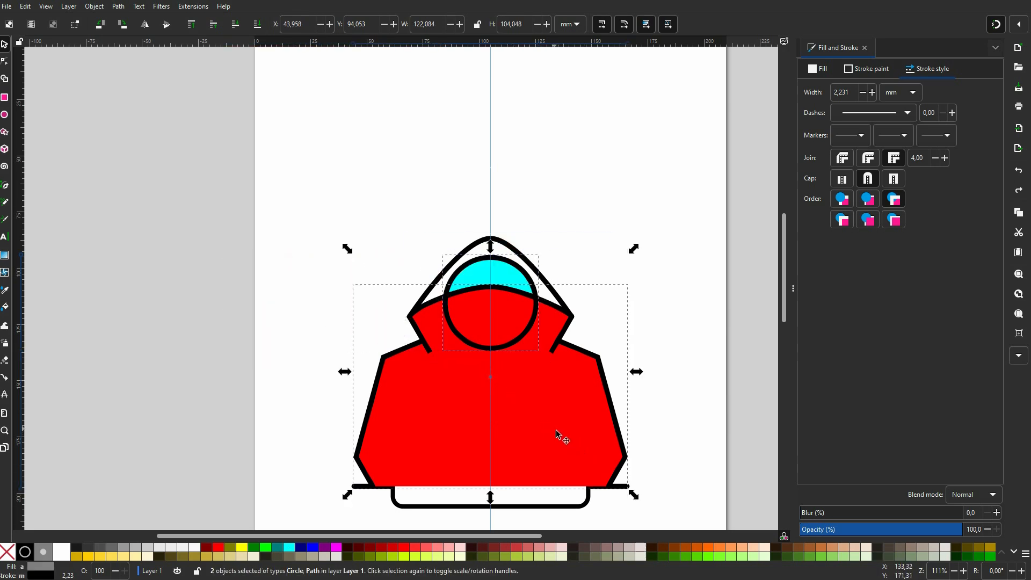
key(ctrl+d)
drag(419, 333, 84, 300)
click(317, 245)
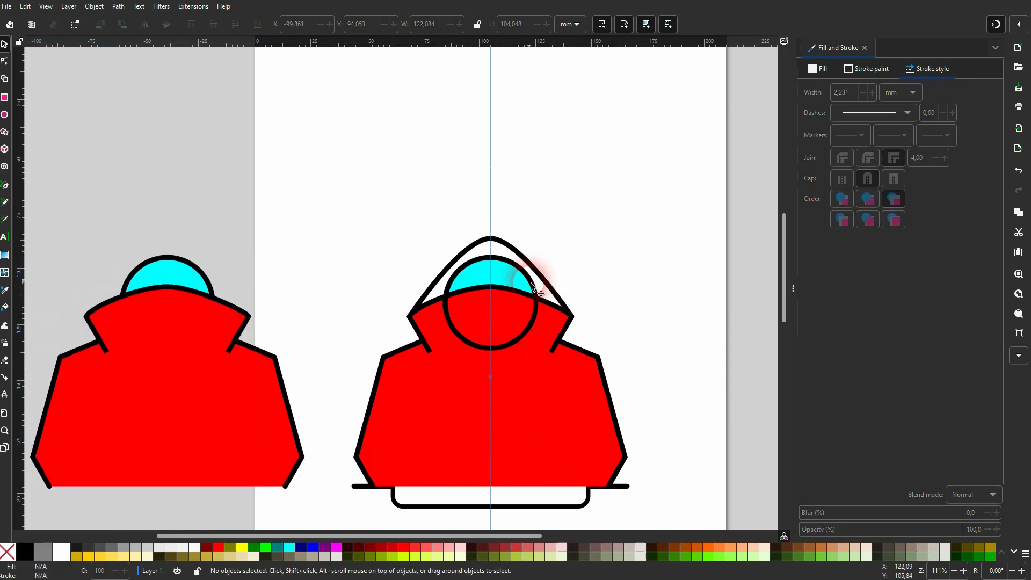
- Delete the original cyan circle and remove the red fill from the face shape and the body
click(531, 285)
key(Delete)
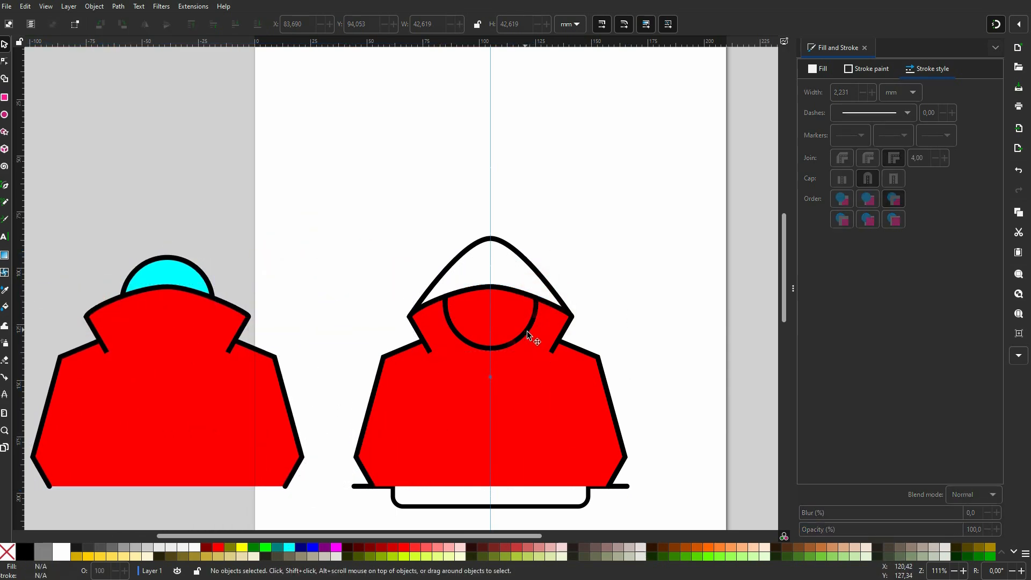
click(528, 337)
click(532, 338)
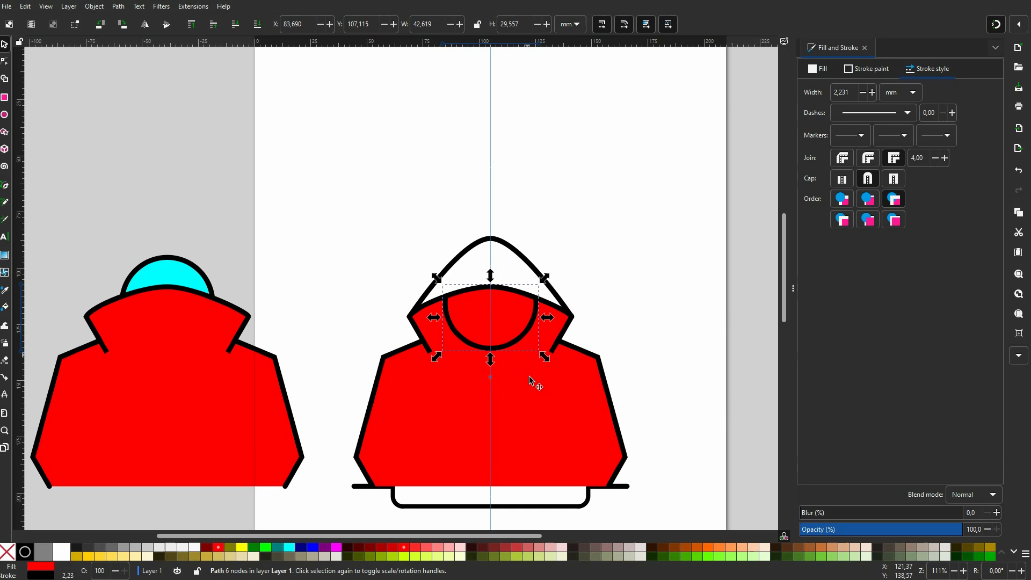
shift+click(559, 433)
click(8, 557)
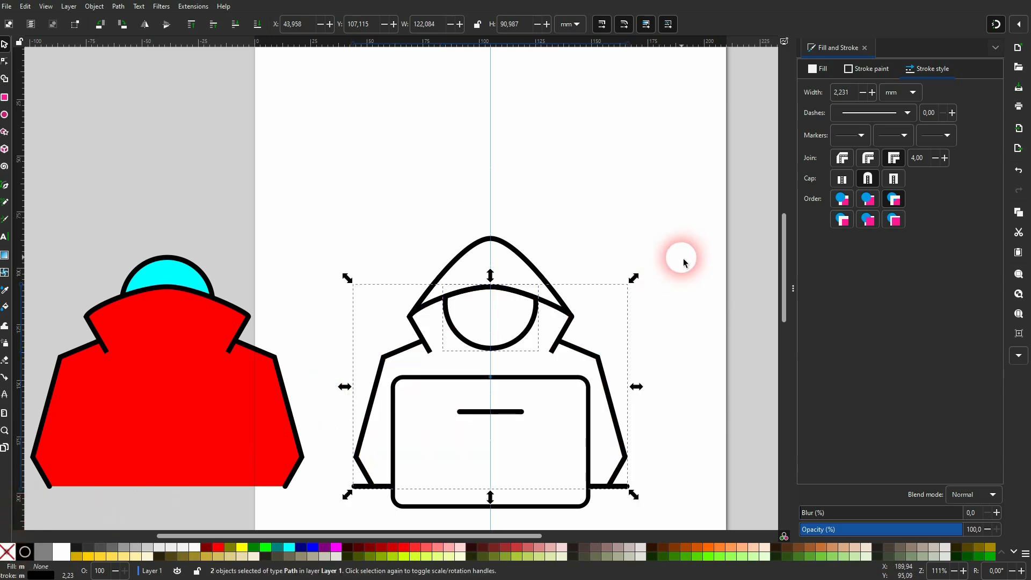
click(672, 287)
- Group all parts of the outlined hooded figure and its laptop
scroll(655, 349, down, 2)
scroll(662, 352, up, 2)
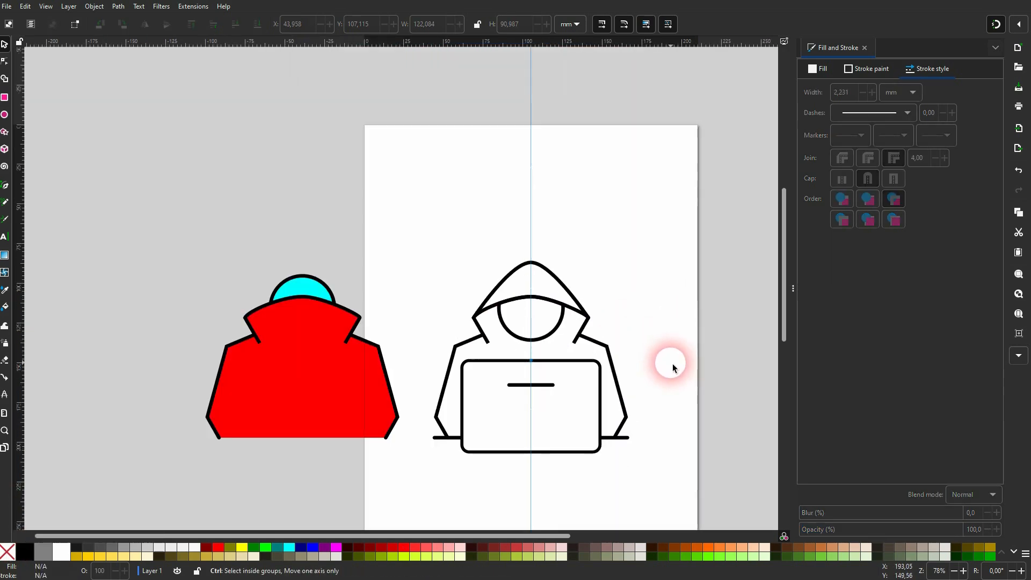
scroll(537, 424, down, 1)
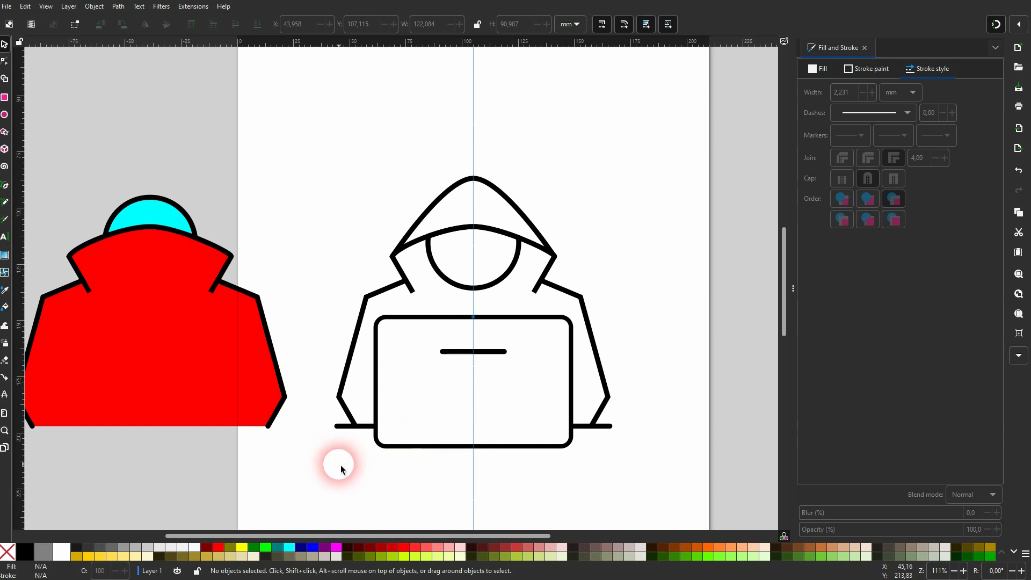
scroll(358, 440, up, 2)
scroll(359, 444, up, 1)
scroll(357, 438, down, 3)
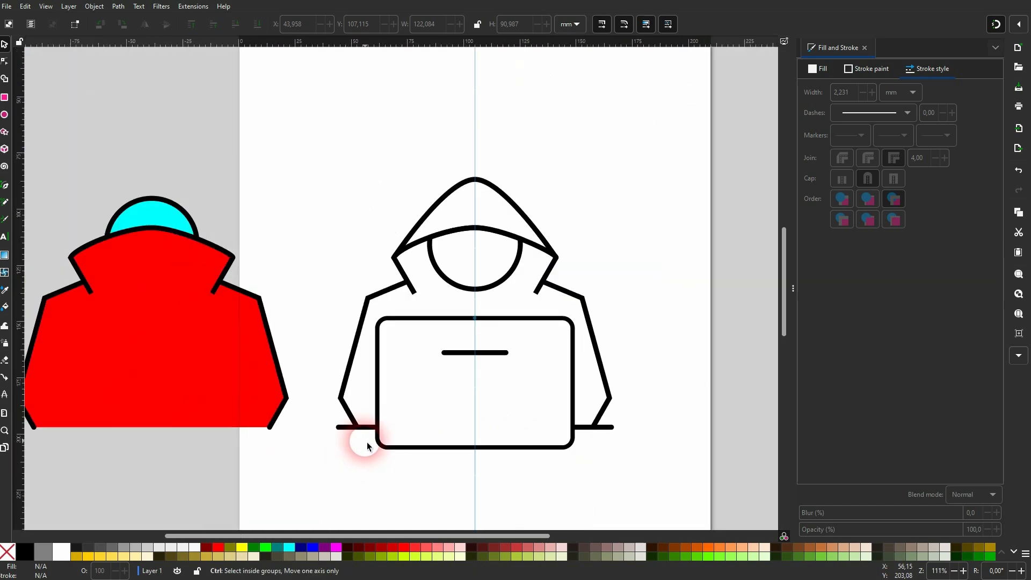
mouse_move(319, 471)
mouse_down()
mouse_move(536, 299)
mouse_move(714, 133)
mouse_move(665, 144)
mouse_up()
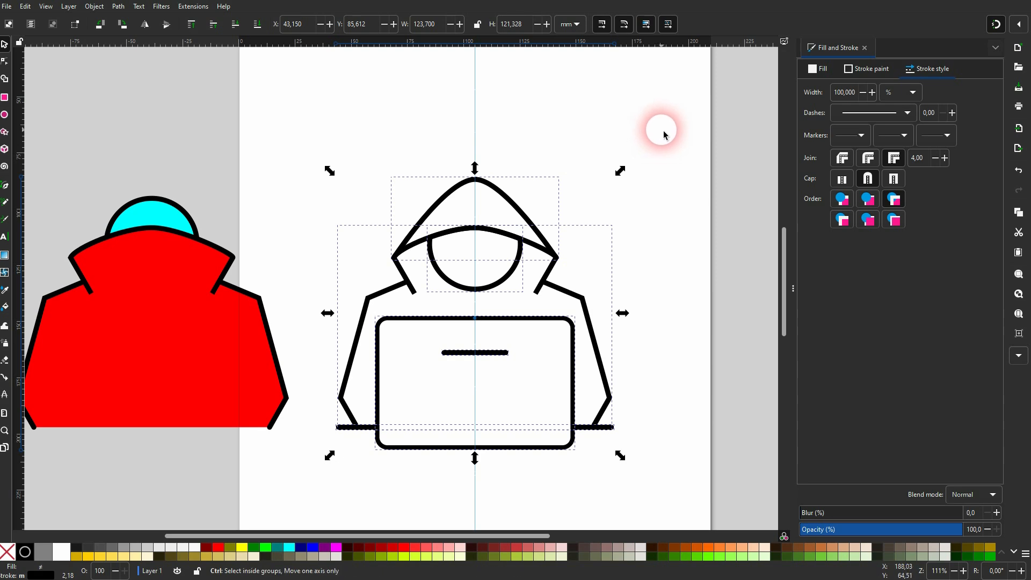
key(ctrl+g)
- Duplicate the outlined figure group and place the copy to the right of the original, at about X 184 mm
scroll(440, 251, down, 2)
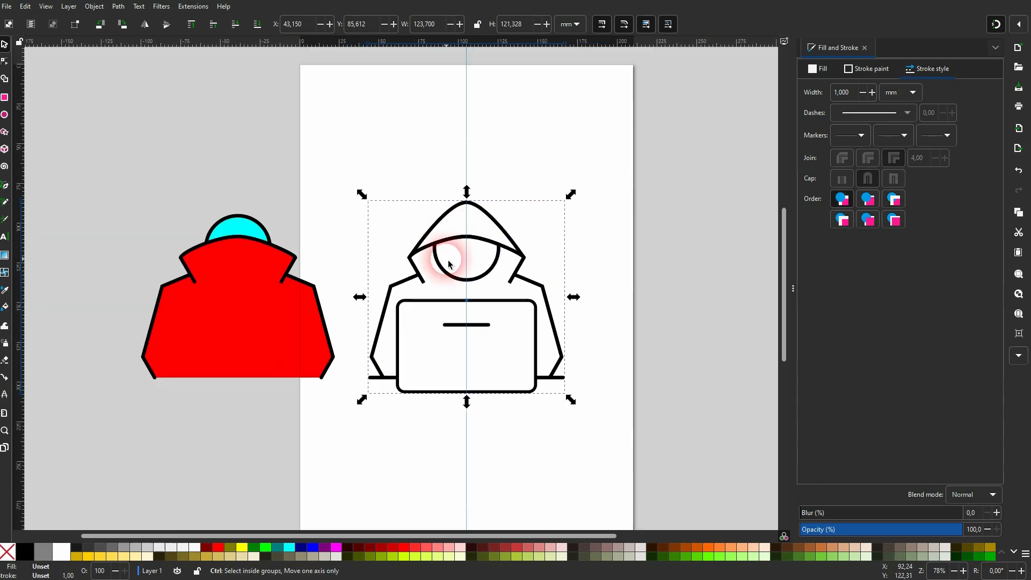
scroll(430, 257, up, 1)
drag(420, 265, 645, 264)
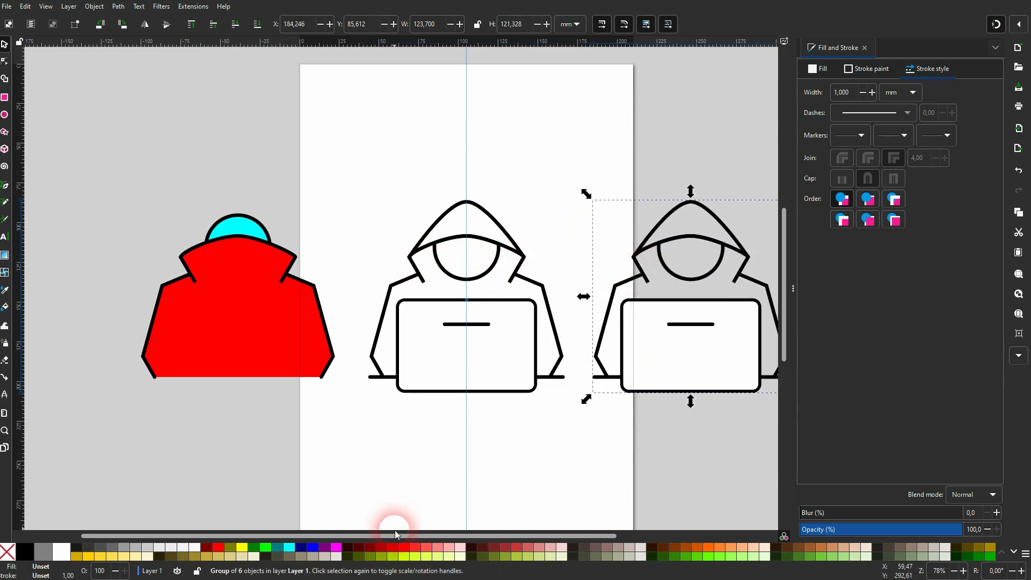
drag(403, 536, 475, 536)
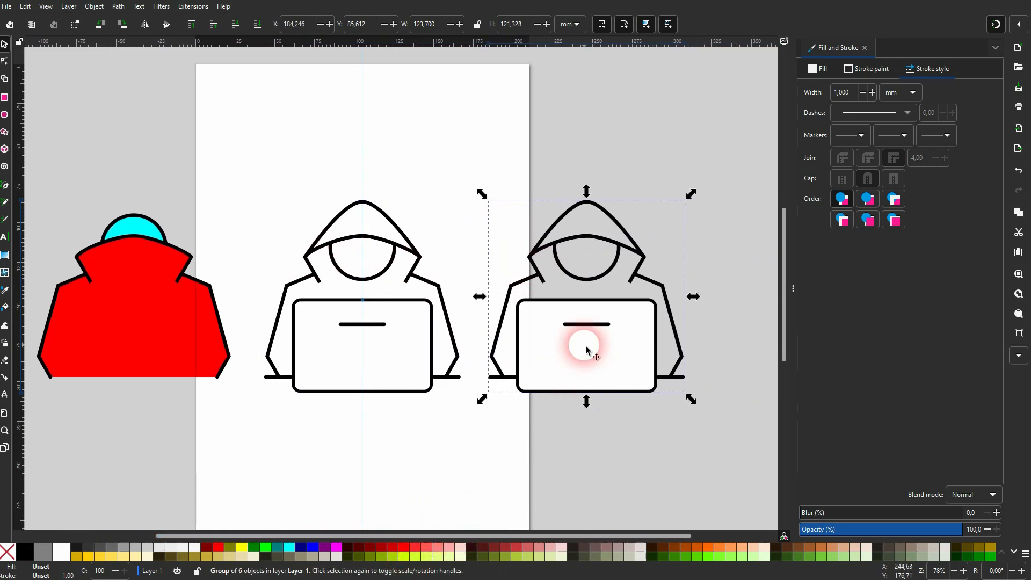
- Fill the whole duplicated figure group with black
click(33, 554)
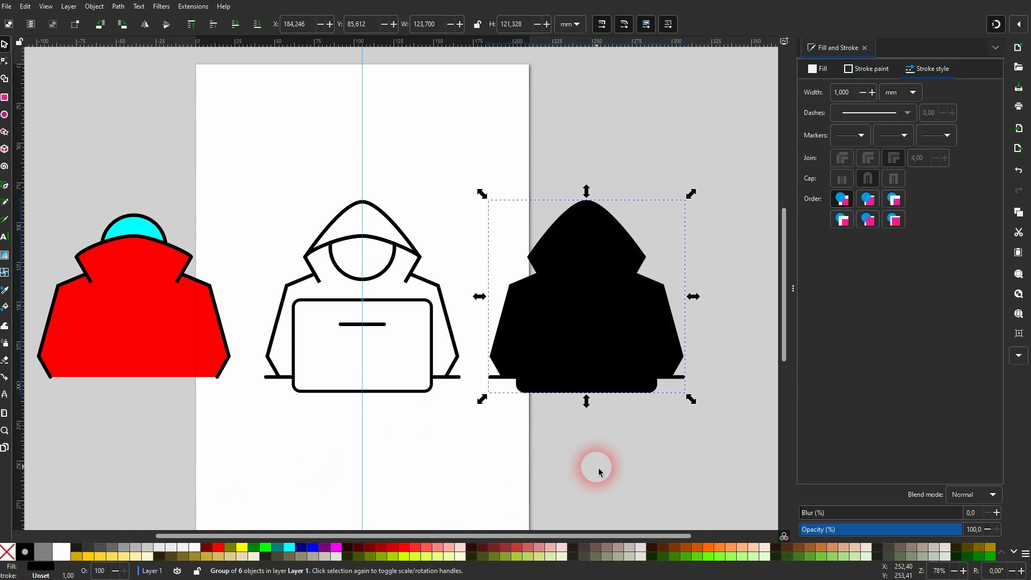
click(596, 467)
click(612, 363)
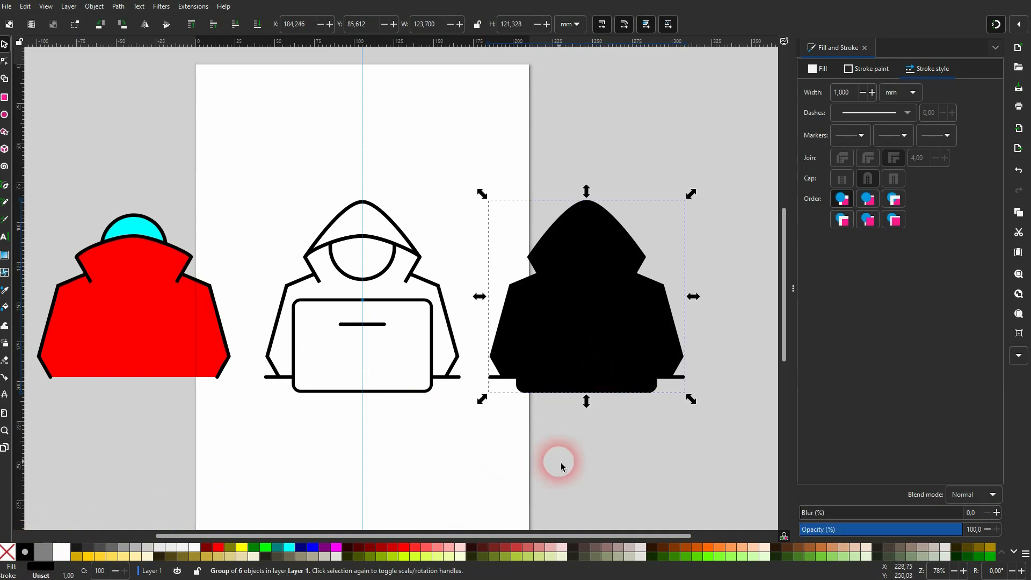
- Fill the laptop rectangle inside the black figure copy with white
ctrl+click(644, 345)
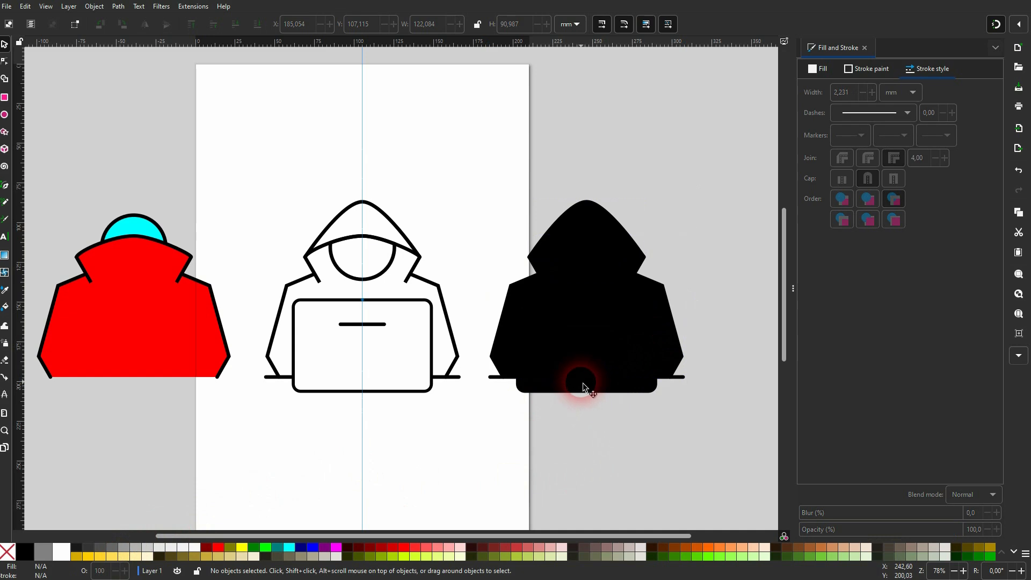
ctrl+click(548, 397)
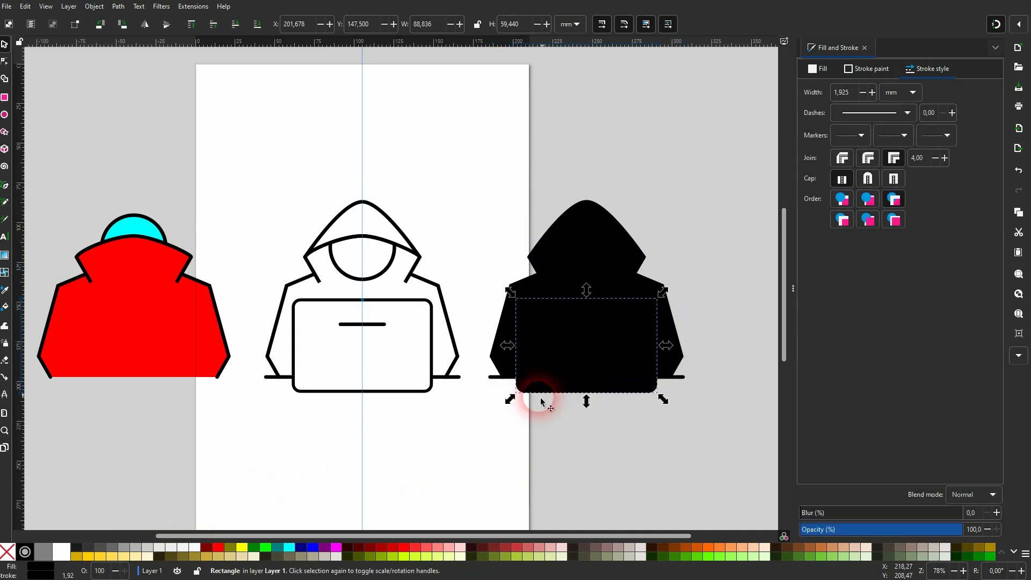
click(61, 552)
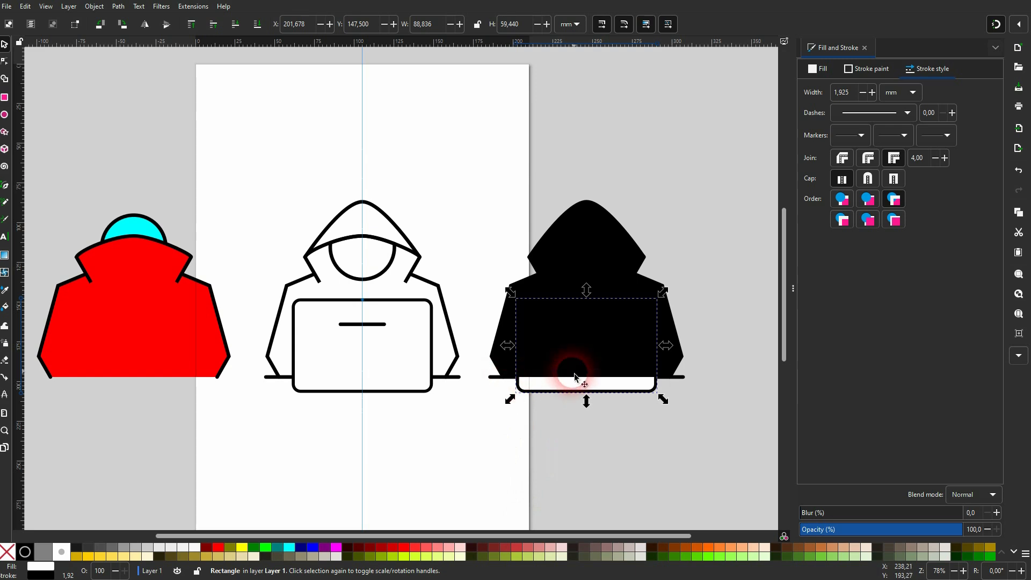
- Lower the black body shape behind the white laptop and its line in the black figure
click(624, 277)
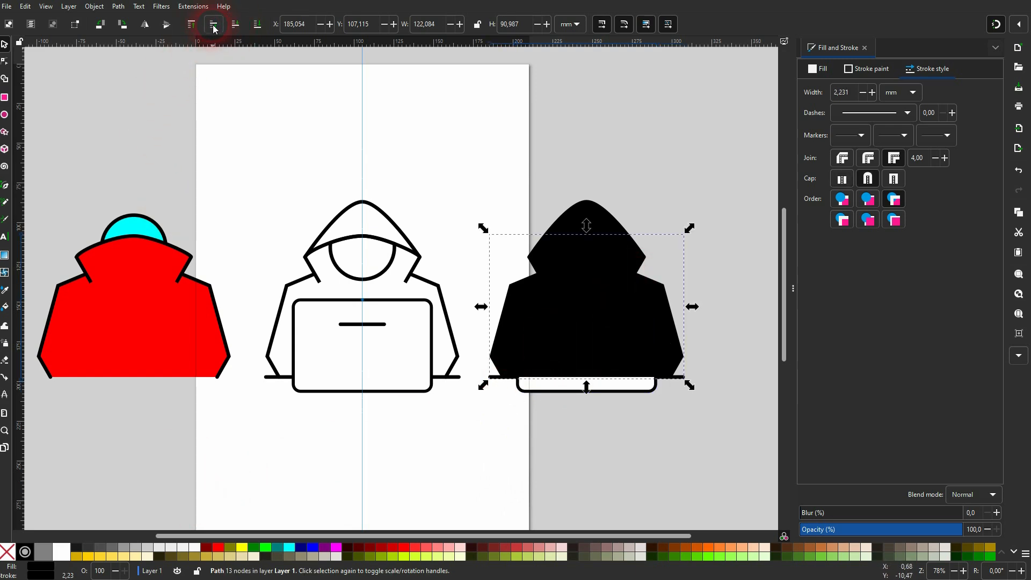
click(237, 25)
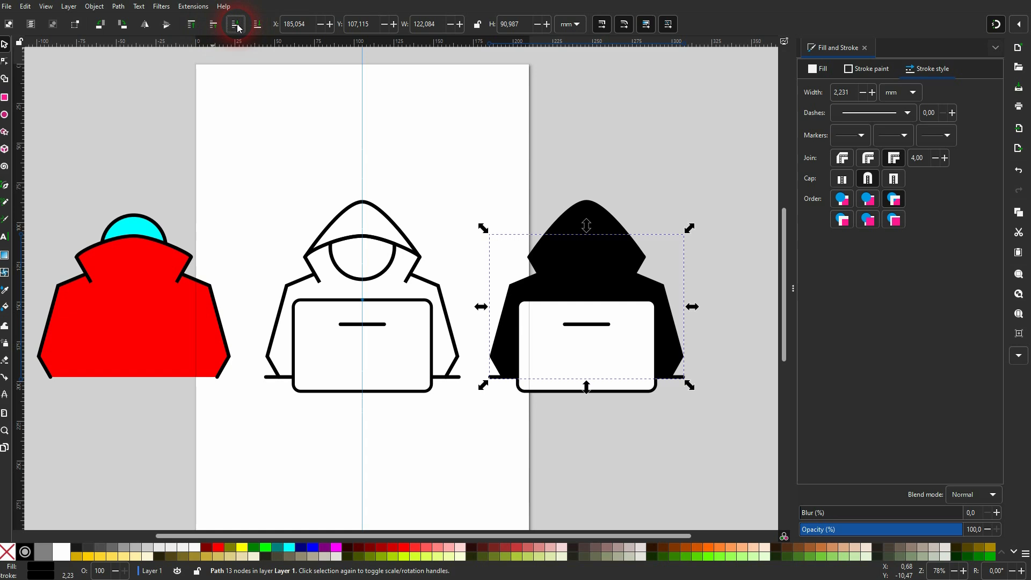
click(576, 115)
- Duplicate the cyan circle and red body together and place the copy above the original, at about X -41 mm, Y -21 mm
click(132, 225)
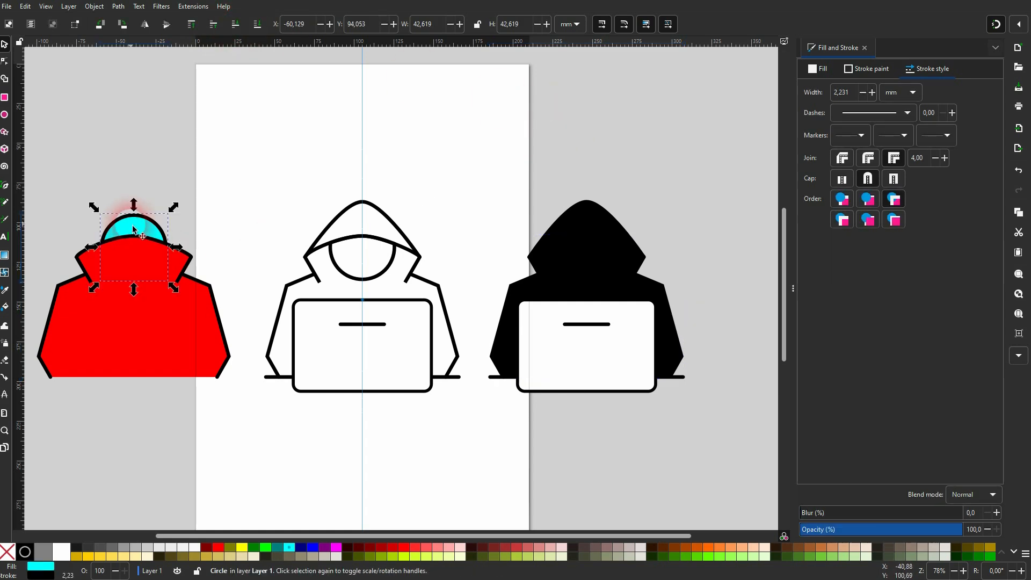
shift+click(152, 337)
drag(137, 335, 237, 180)
scroll(240, 195, up, 2)
click(435, 96)
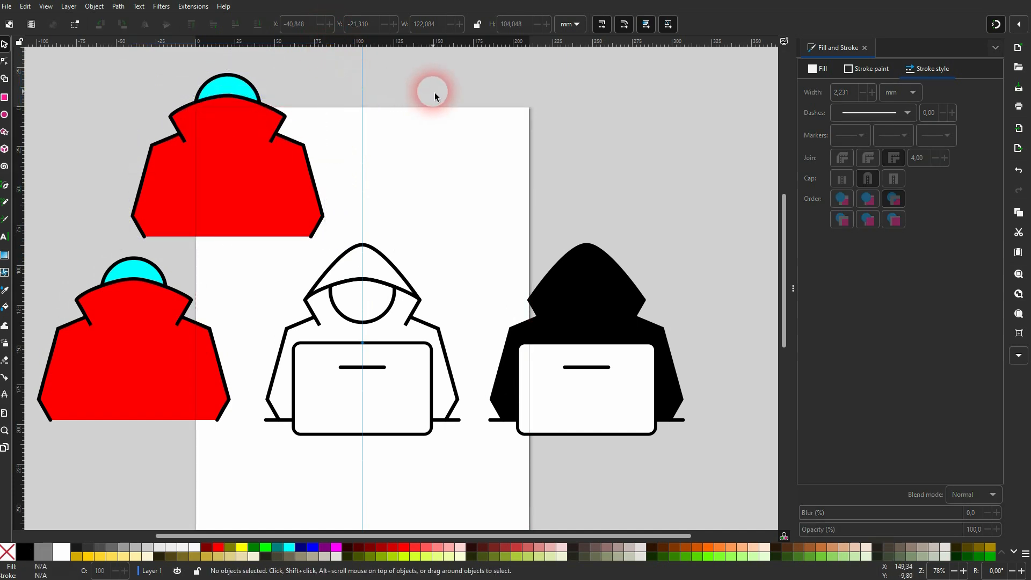
- Intersect the duplicated cyan circle with the duplicated red body to cut out a face shape
click(242, 92)
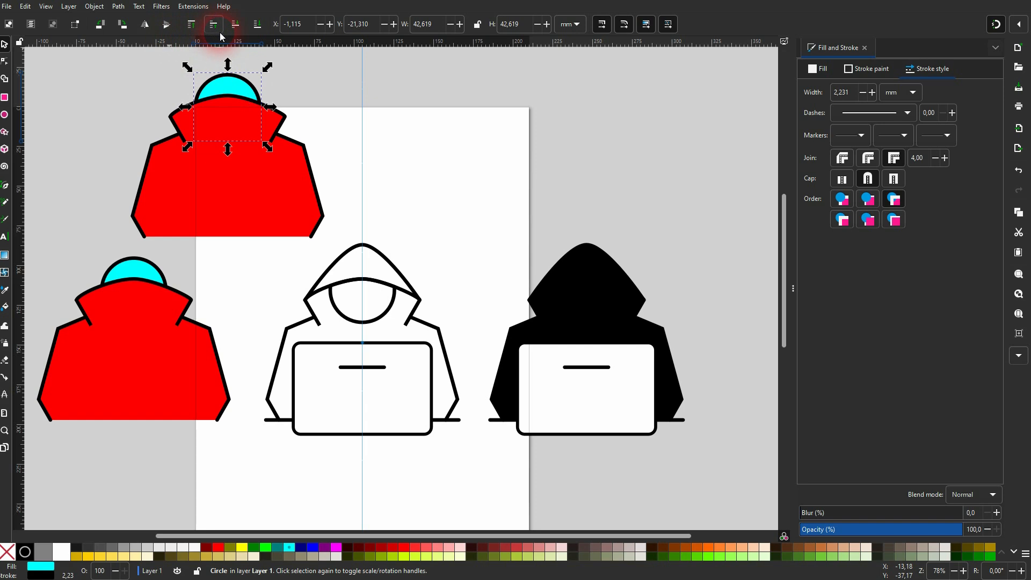
shift+click(231, 197)
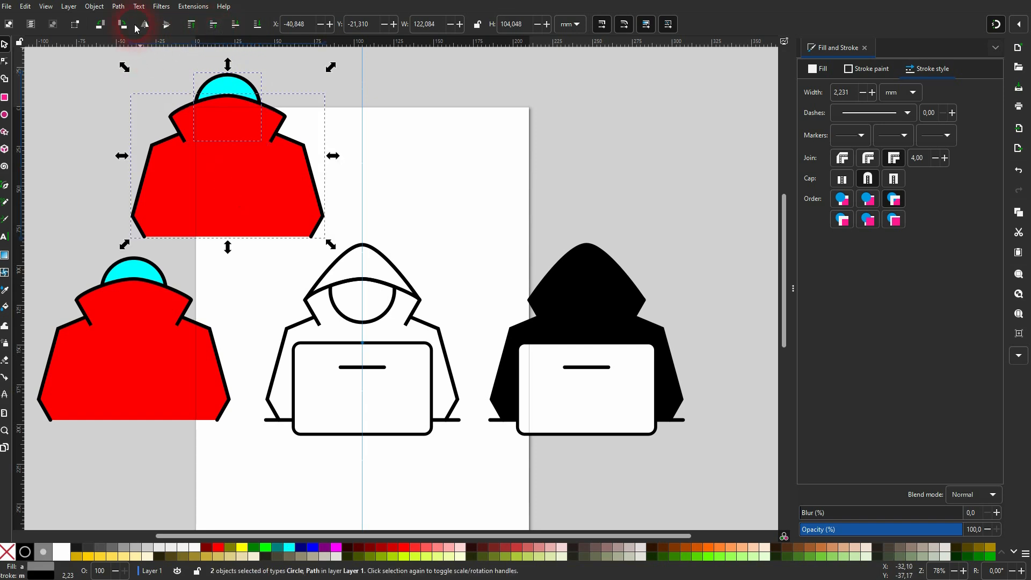
click(119, 6)
click(162, 91)
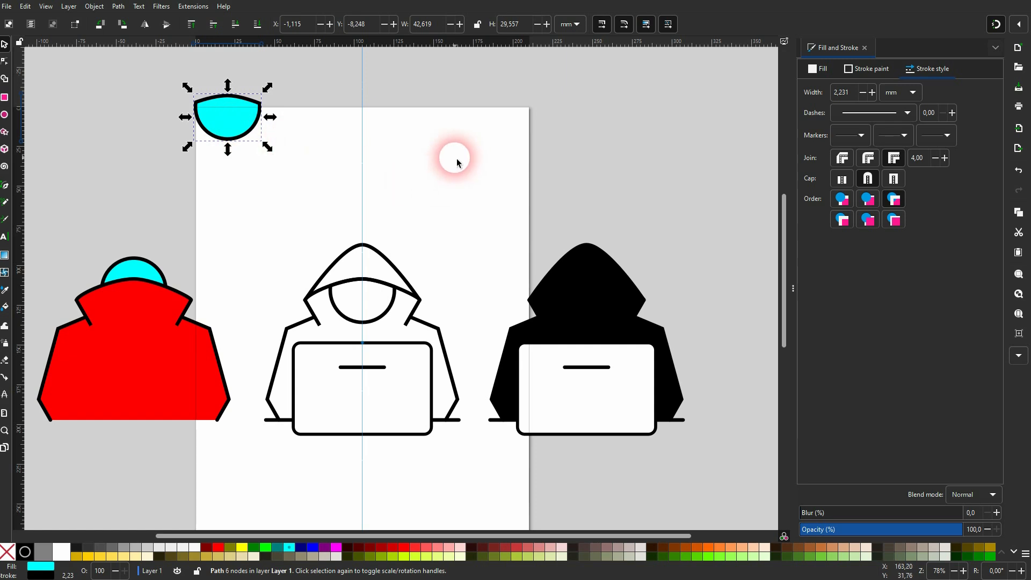
- Add a vertical guide through the black figure's centre and move the cyan face shape onto it inside the hood
drag(28, 184, 586, 368)
drag(240, 140, 587, 266)
scroll(591, 329, up, 3)
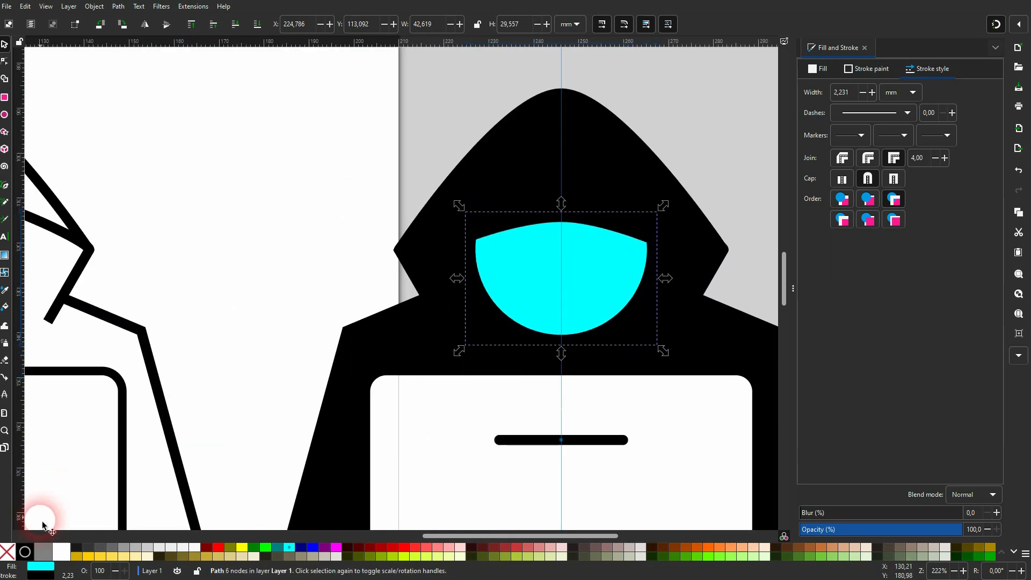
- Fill the face shape in the black hood with white and raise it to Y 107.115 mm
click(61, 552)
scroll(342, 261, down, 2)
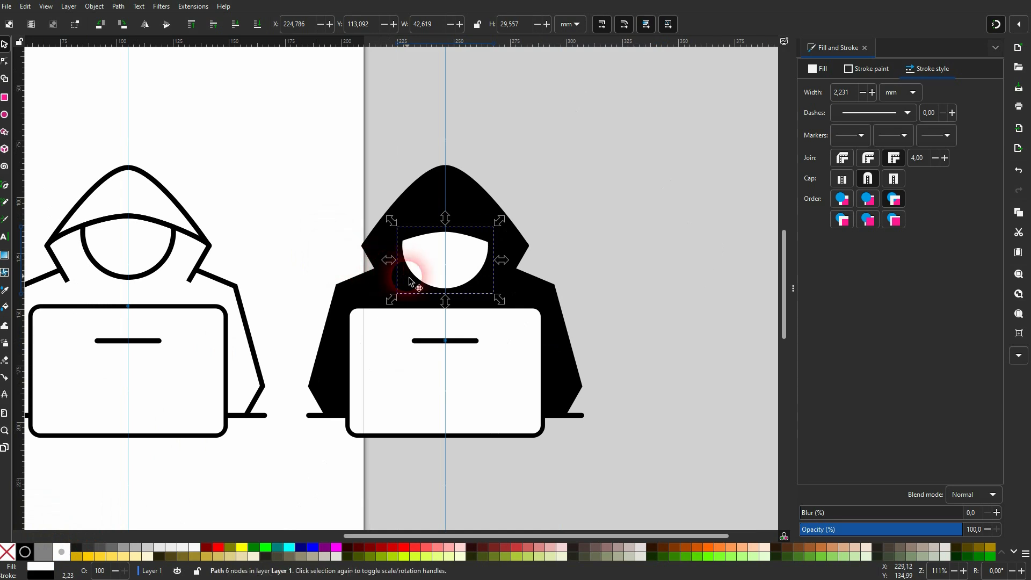
drag(453, 264, 454, 257)
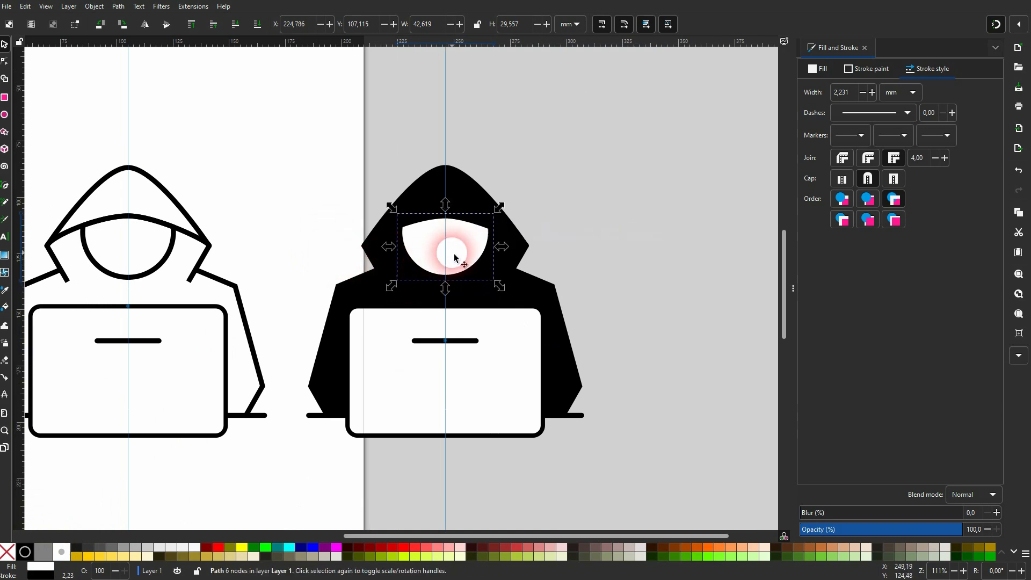
click(611, 210)
- Move the red body and cyan circle away to the free area below the outlined figure
scroll(606, 224, down, 2)
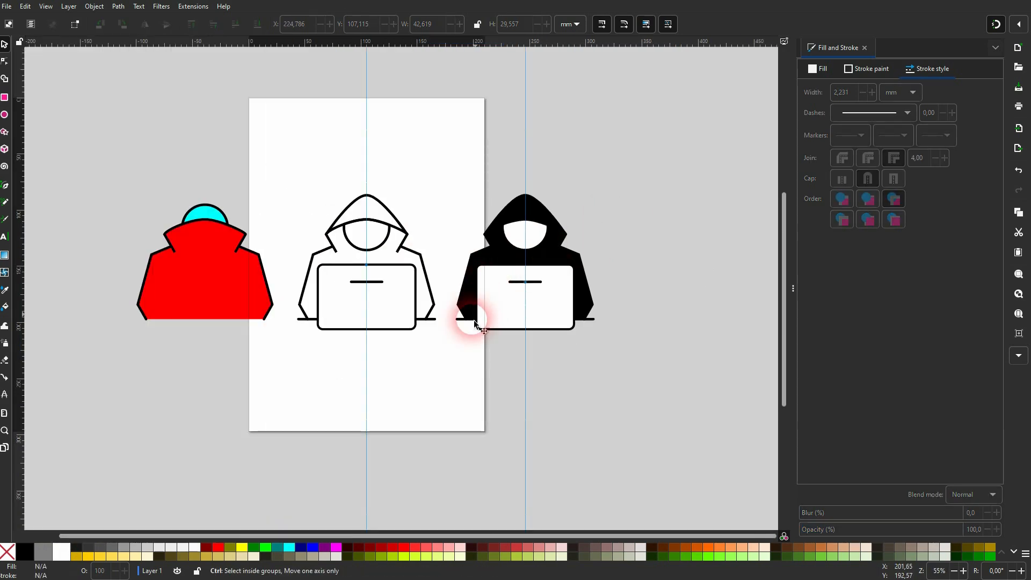
scroll(329, 257, up, 1)
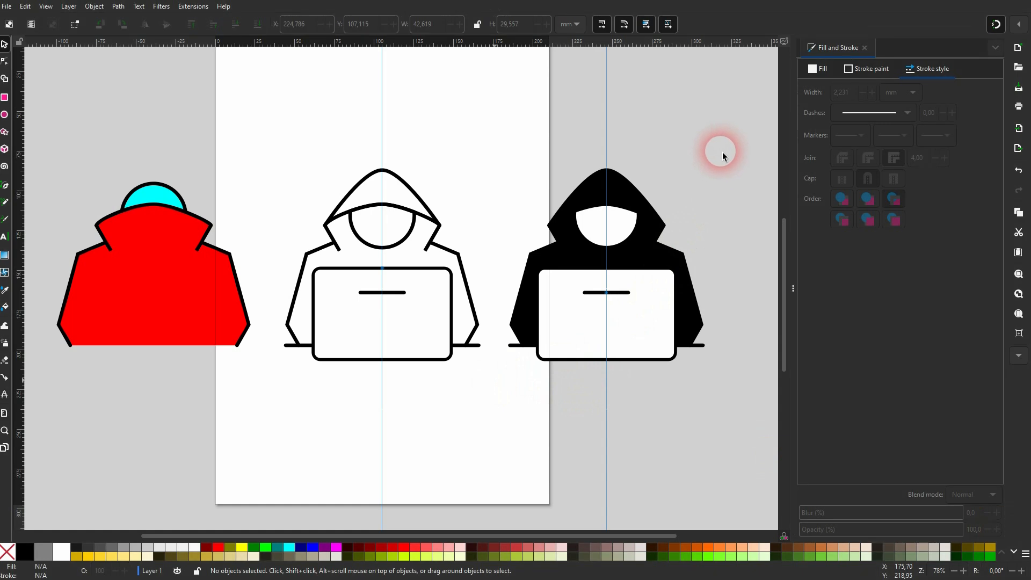
drag(720, 136, 483, 374)
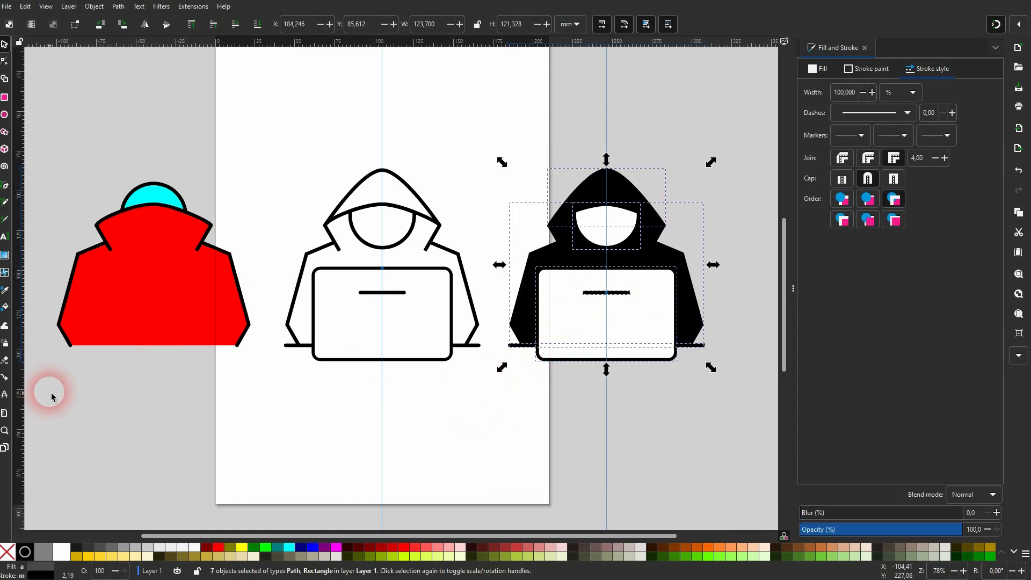
drag(53, 387, 261, 142)
drag(166, 267, 450, 485)
- Duplicate the complete black figure and place the copy on the other side of the outlined figure, at about X -100.7 mm
drag(497, 115, 737, 408)
drag(656, 258, 215, 263)
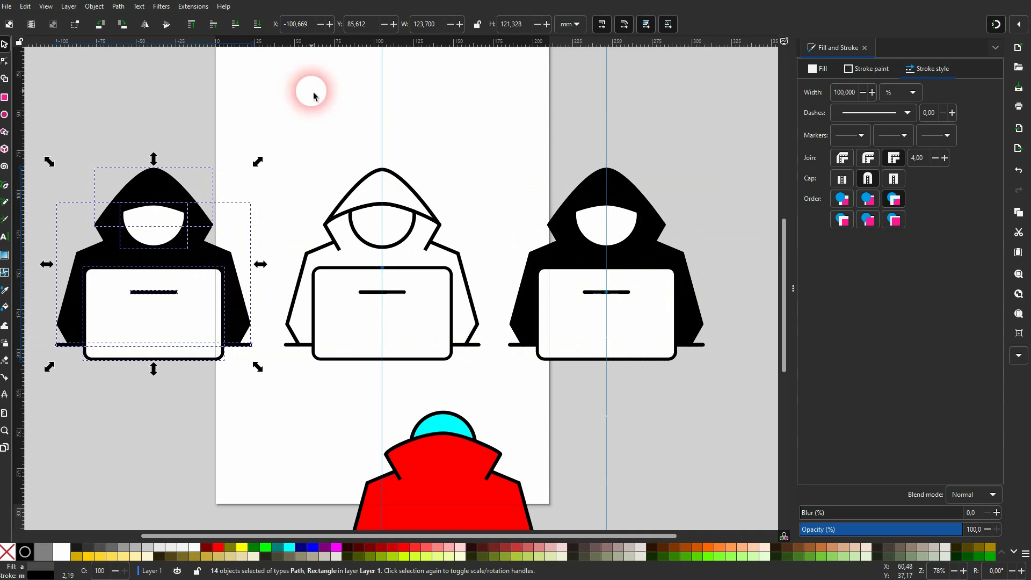
click(290, 127)
- Fill the hood and body of the new figure copy with white
click(152, 184)
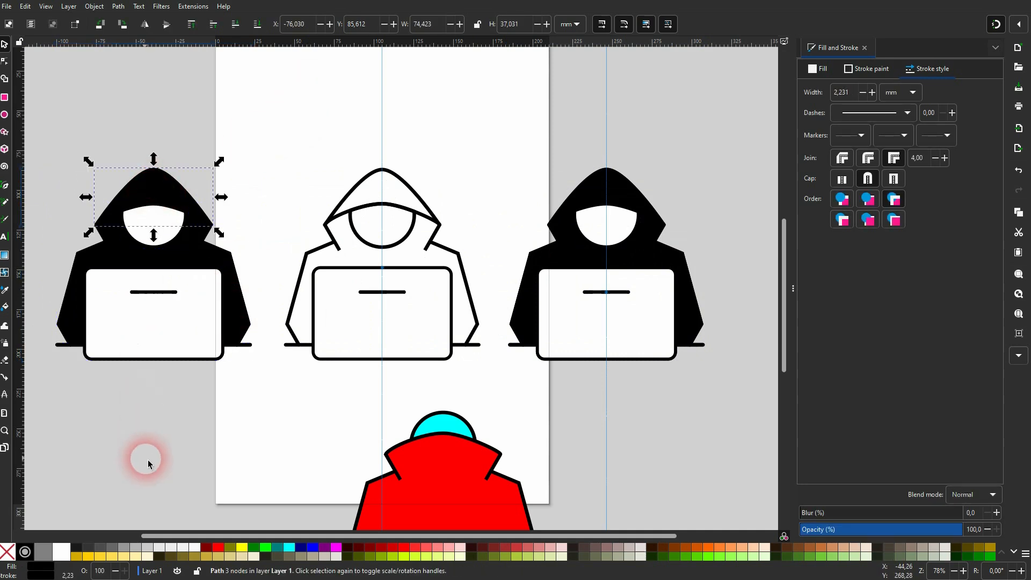
click(62, 552)
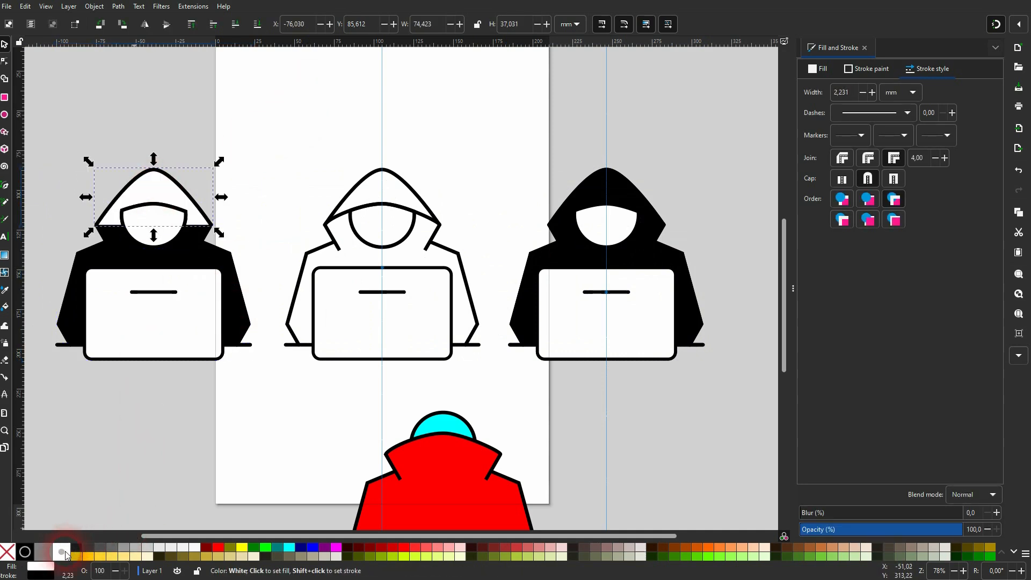
click(207, 255)
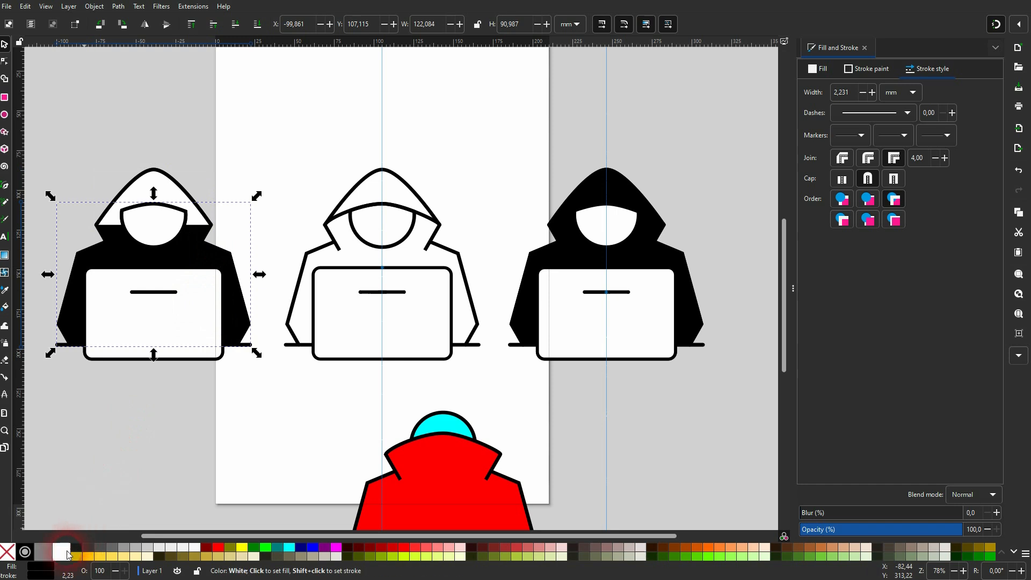
click(66, 552)
- Fill the face shape of the new figure copy with black
click(177, 236)
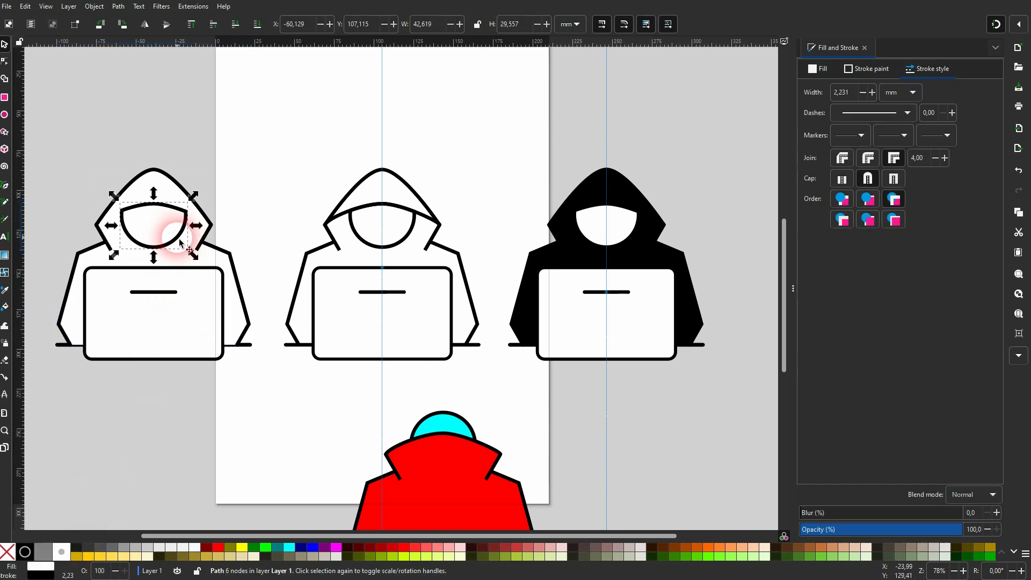
click(25, 552)
click(175, 346)
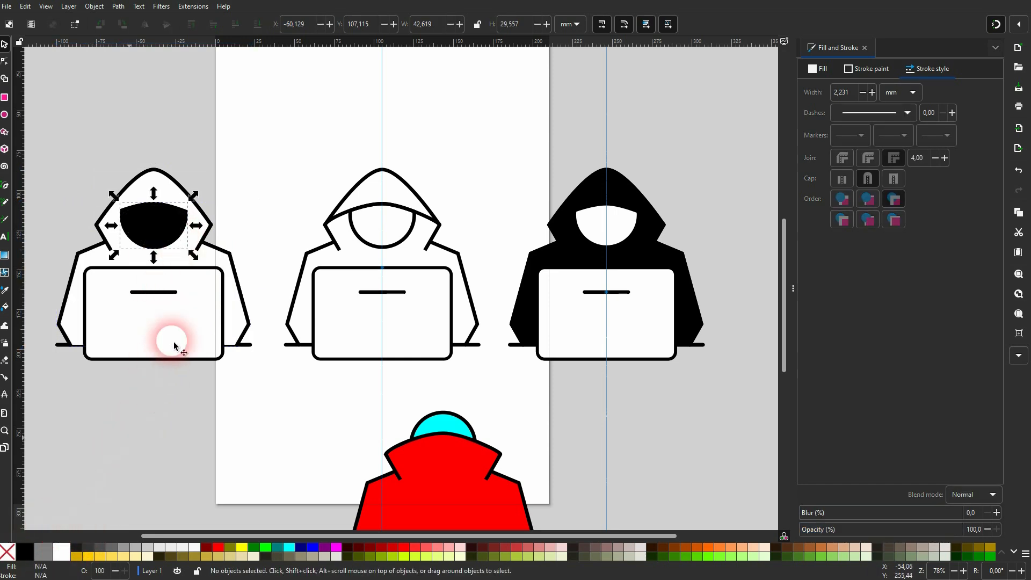
- Set the stroke of the short line on the new copy's laptop to white
click(156, 292)
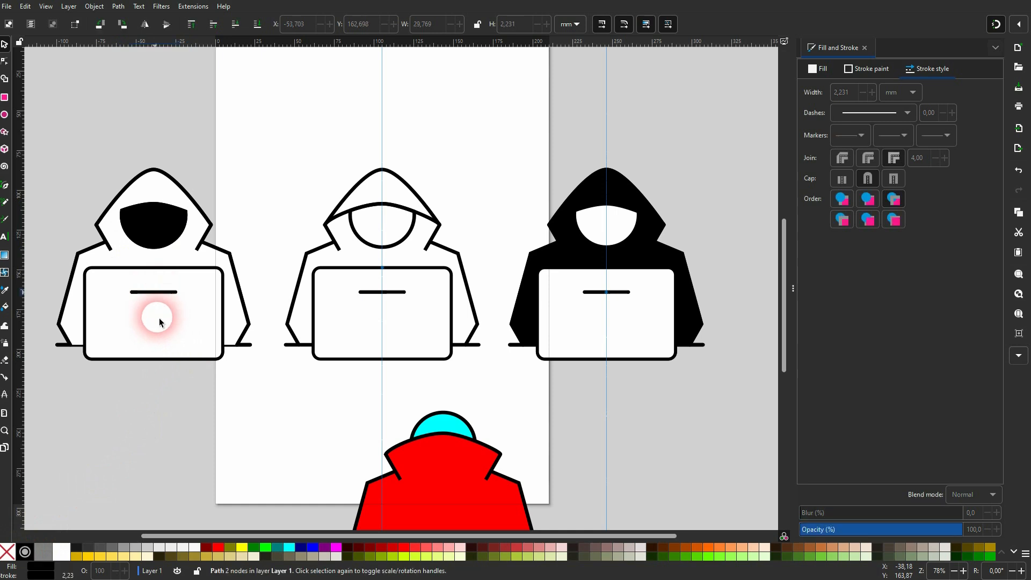
shift+click(64, 552)
click(147, 434)
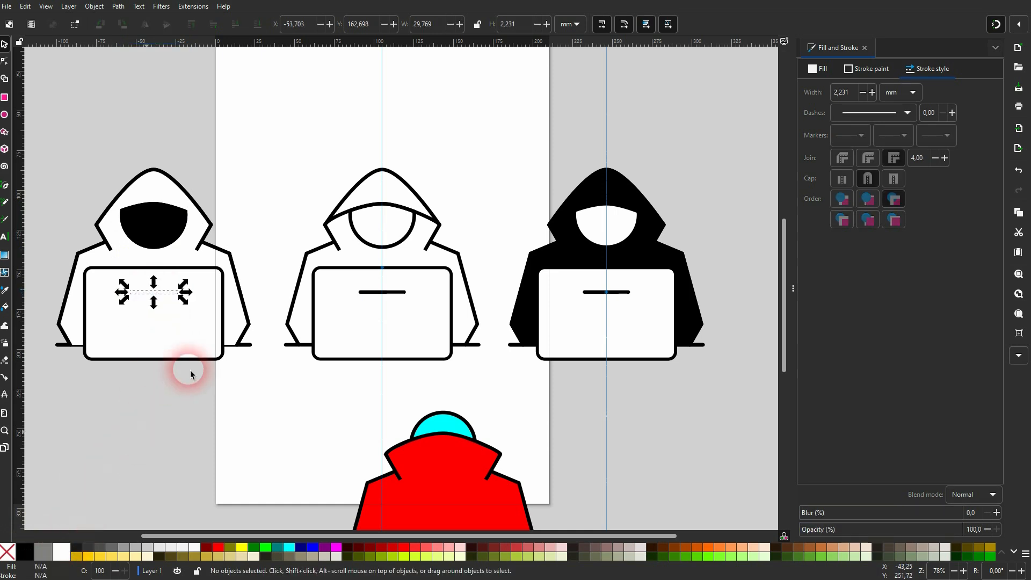
- Fill the laptop rectangle of the new copy with black and give it a white stroke
click(197, 343)
click(25, 552)
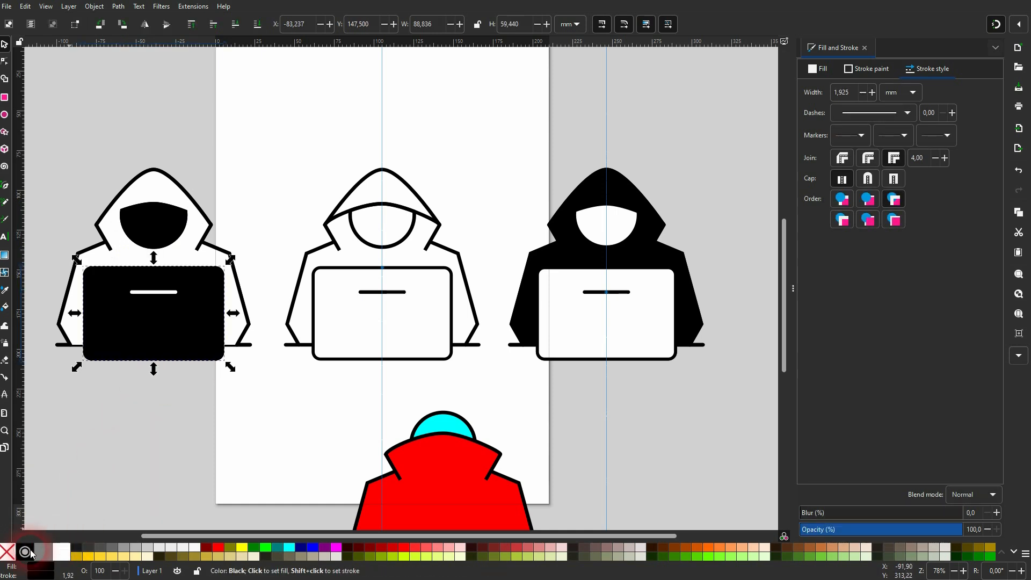
click(140, 453)
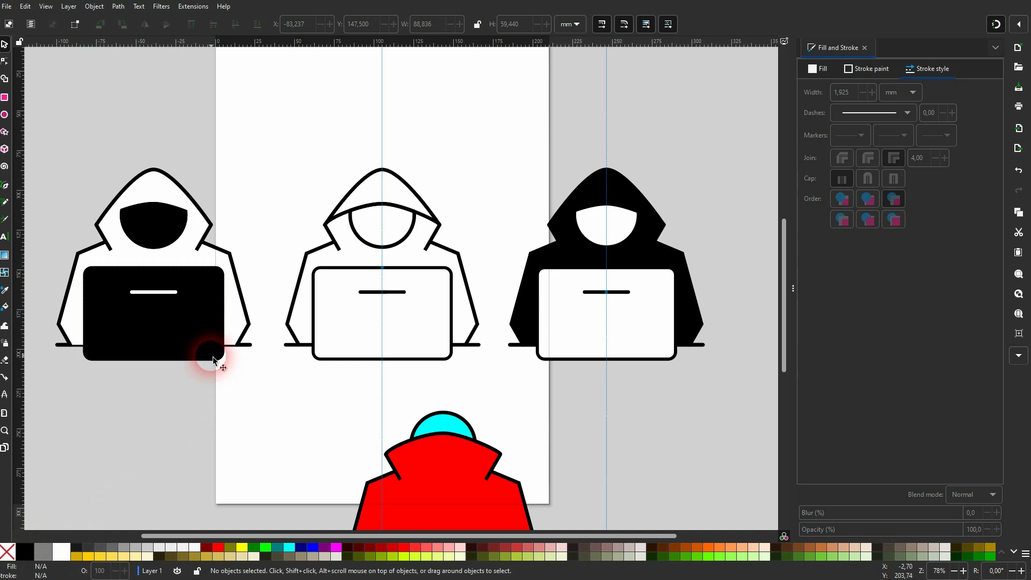
click(213, 360)
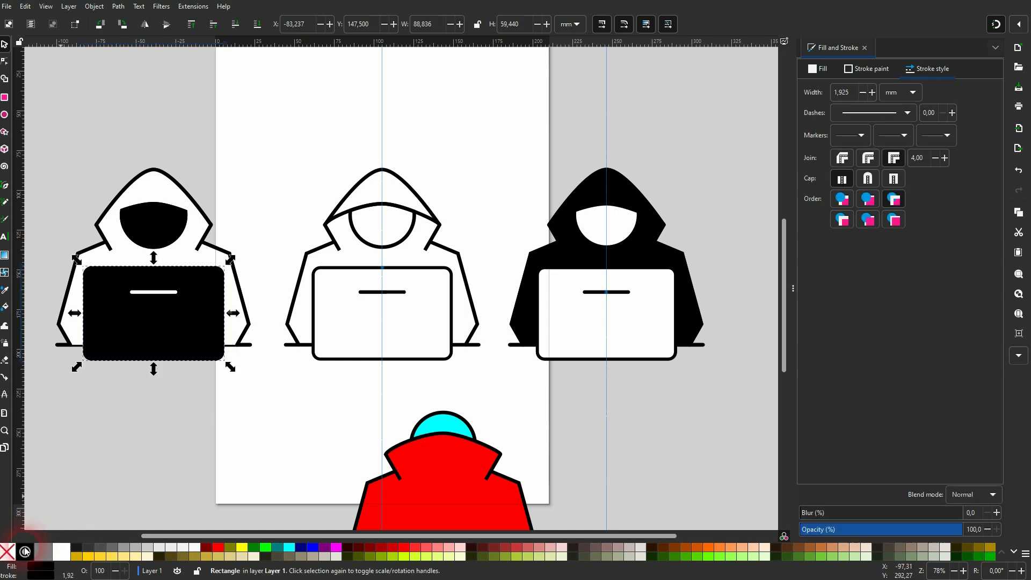
click(121, 475)
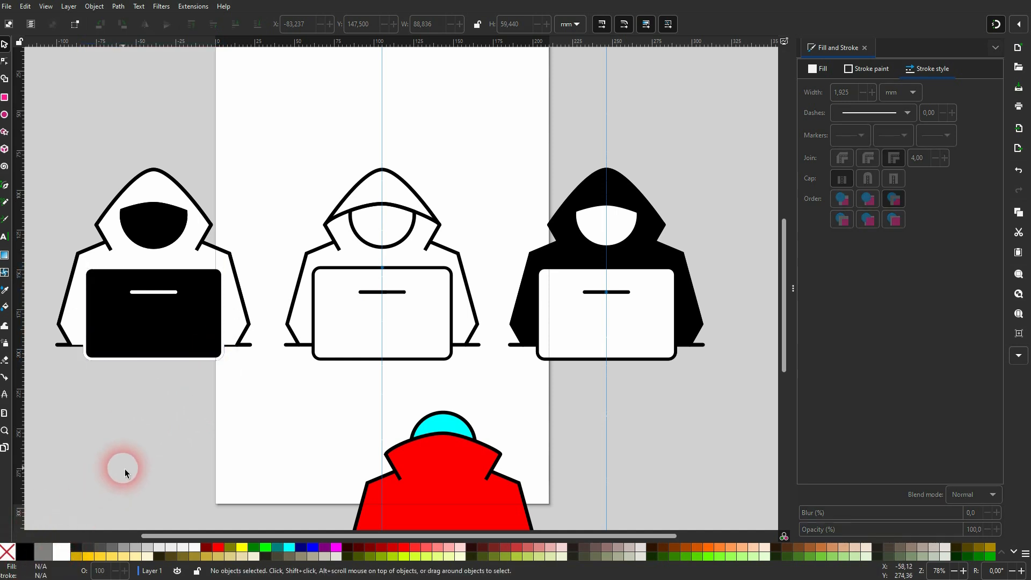
- Set the stroke of the table line under the new figure copy to white
click(248, 352)
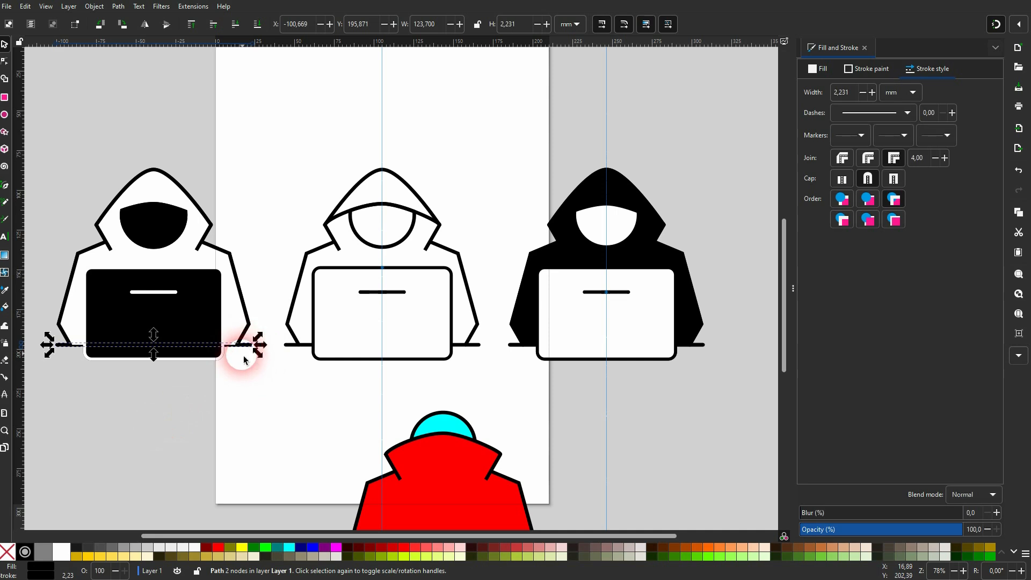
shift+click(61, 552)
click(139, 434)
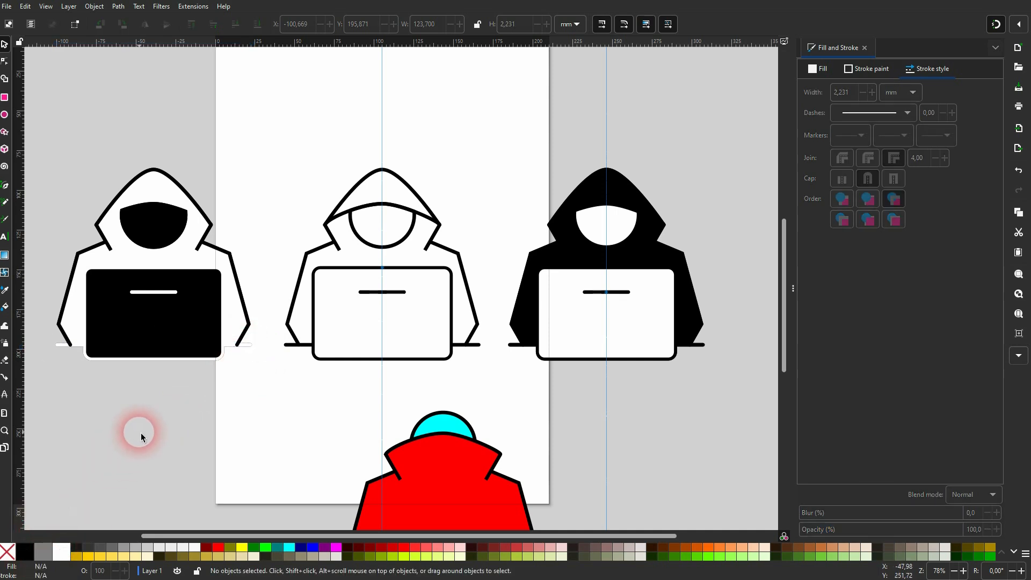
- Set the strokes of the new copy's body and hood to white
scroll(118, 411, down, 2)
scroll(69, 352, up, 2)
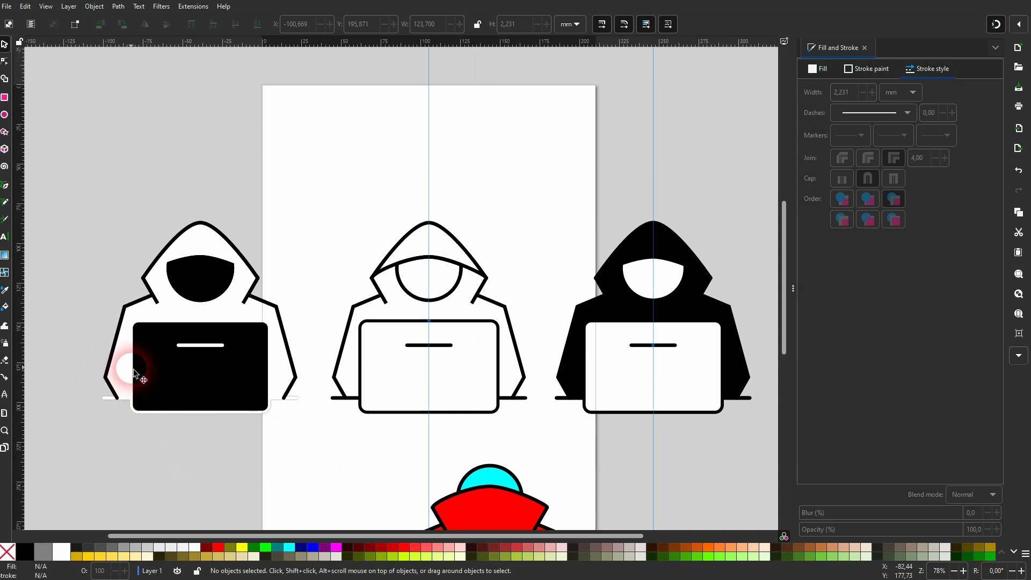
click(124, 344)
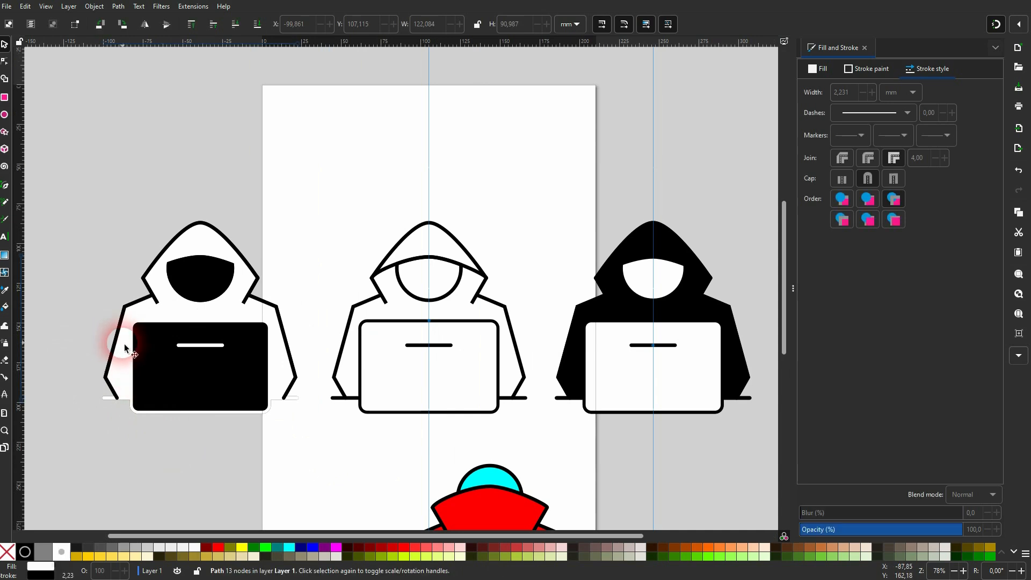
shift+click(61, 552)
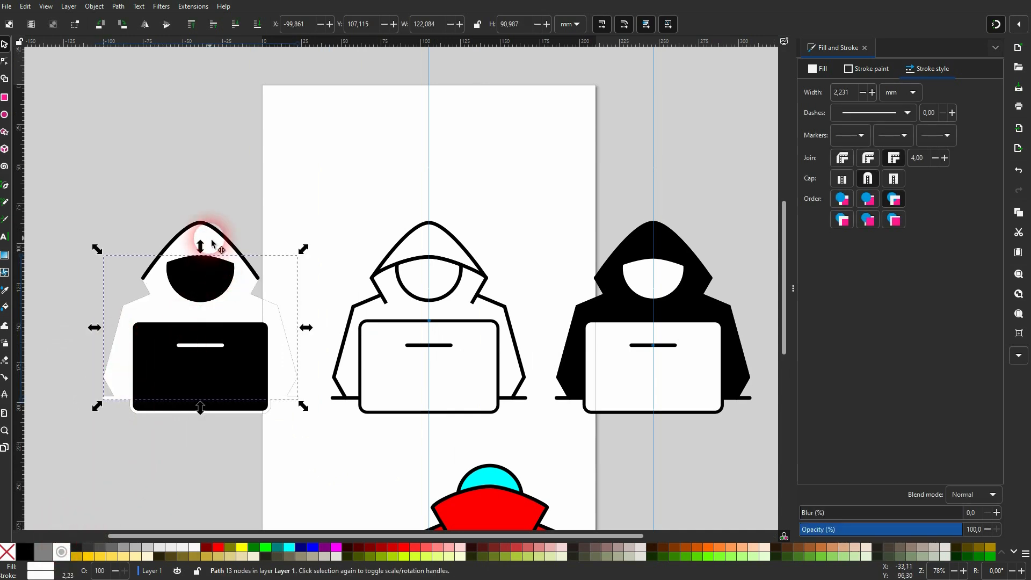
click(213, 245)
shift+click(61, 551)
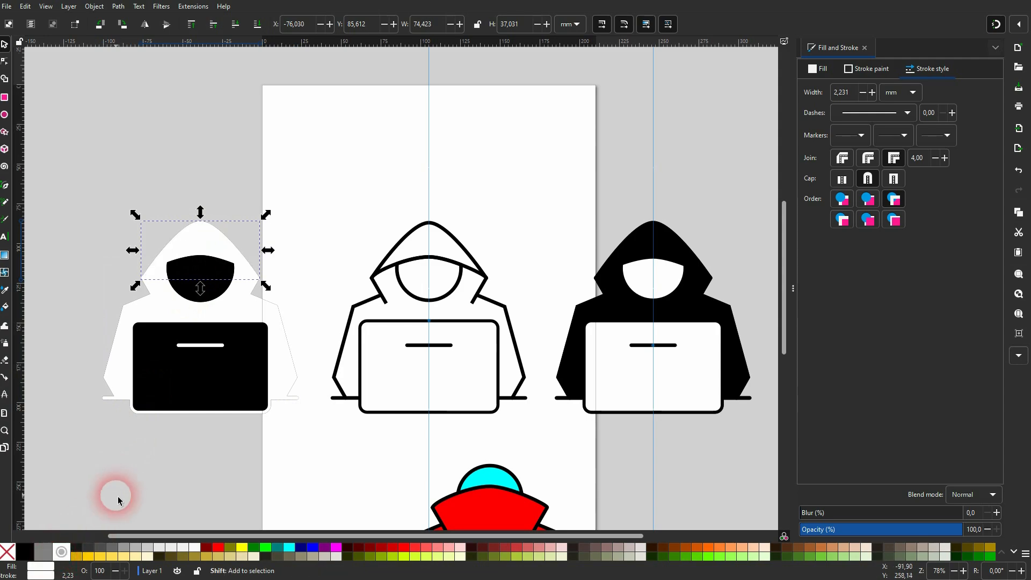
click(135, 474)
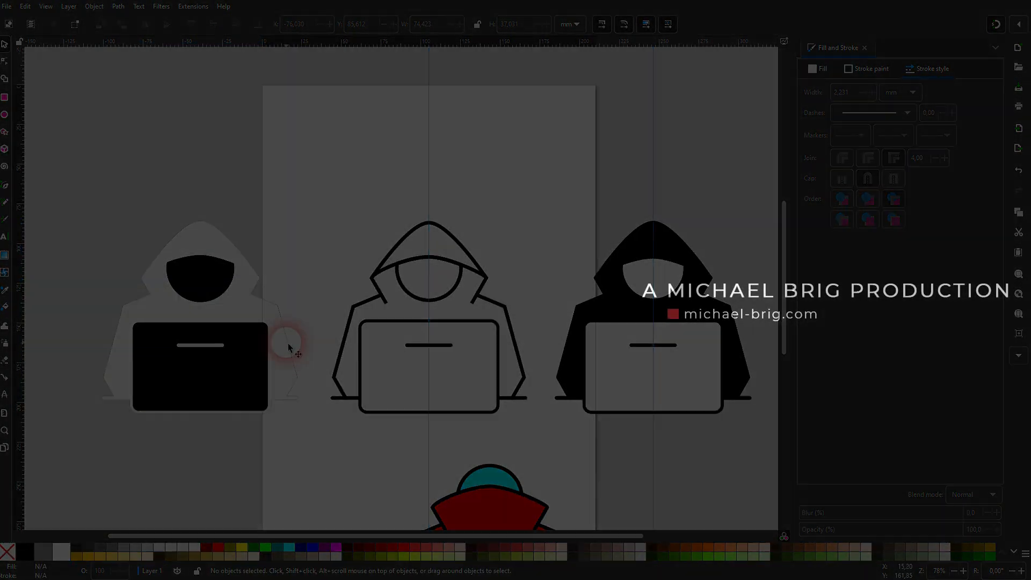